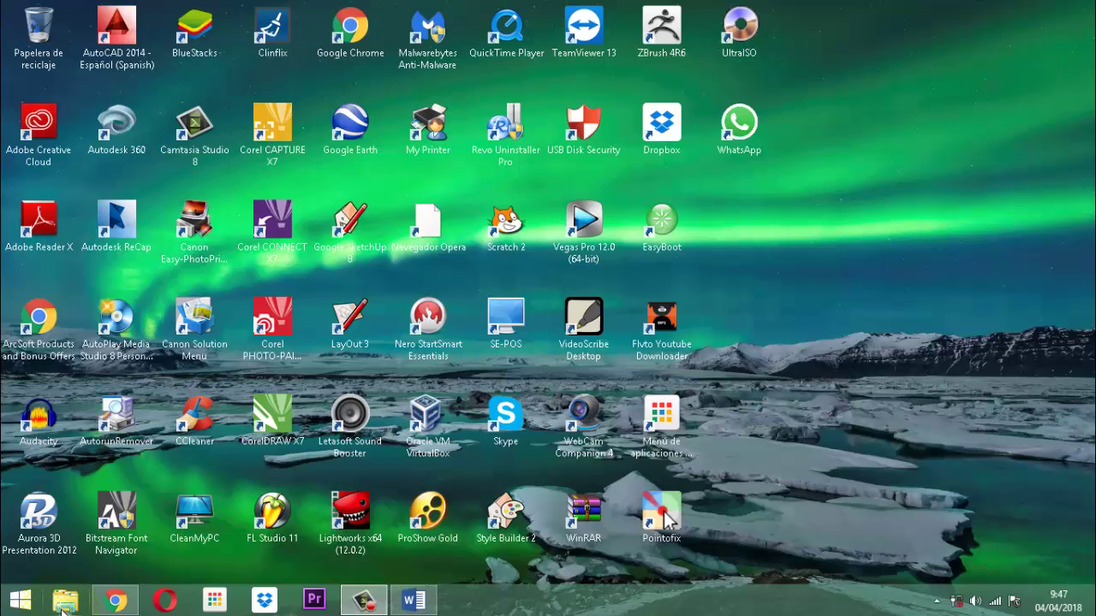
# Open the Vet Project database from D:\documentos 2017\software veterinarias in File Explorer.
pyautogui.click(62, 603)
pyautogui.click(262, 451)
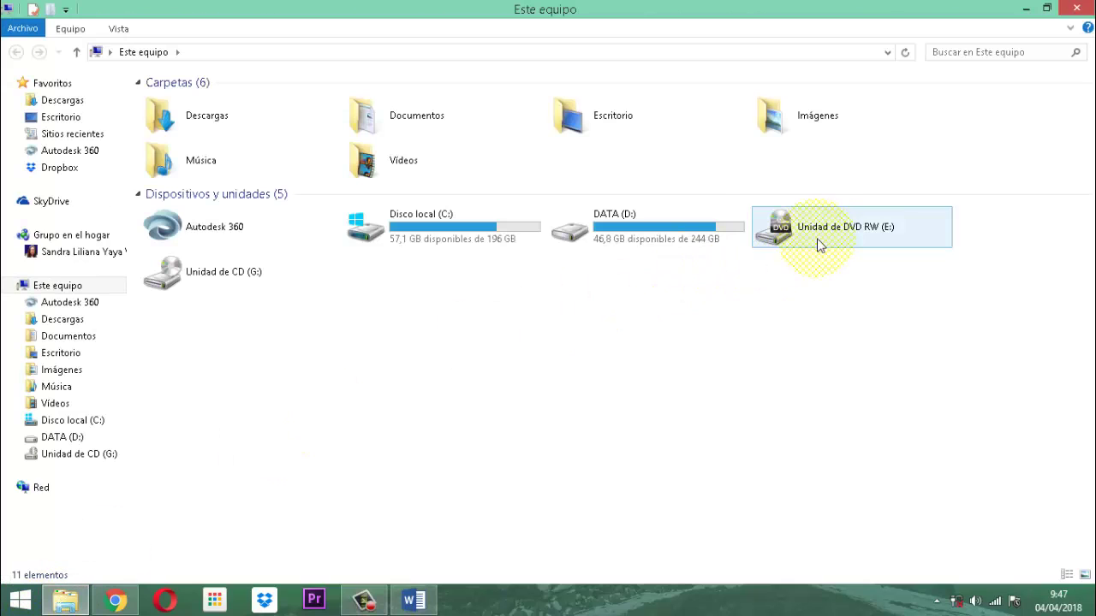
pyautogui.doubleClick(710, 237)
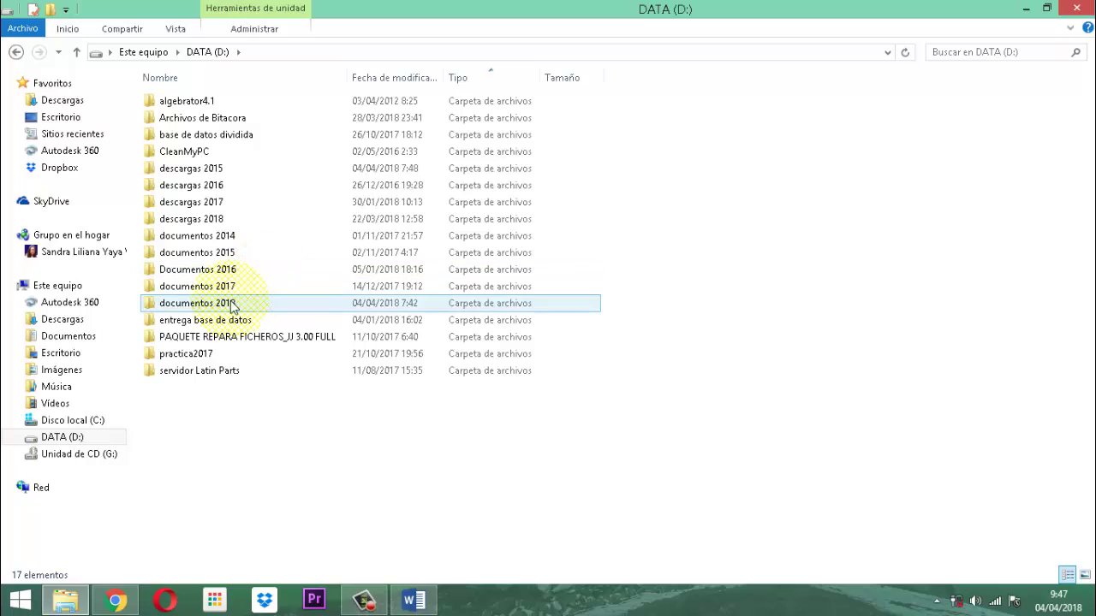
pyautogui.doubleClick(228, 285)
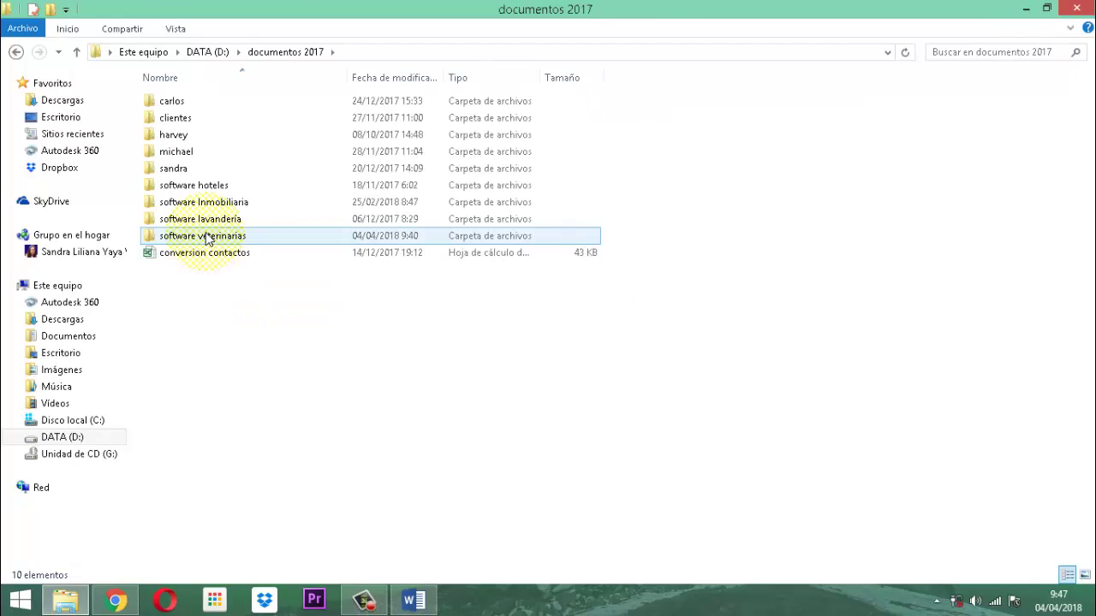
pyautogui.doubleClick(214, 236)
pyautogui.click(176, 287)
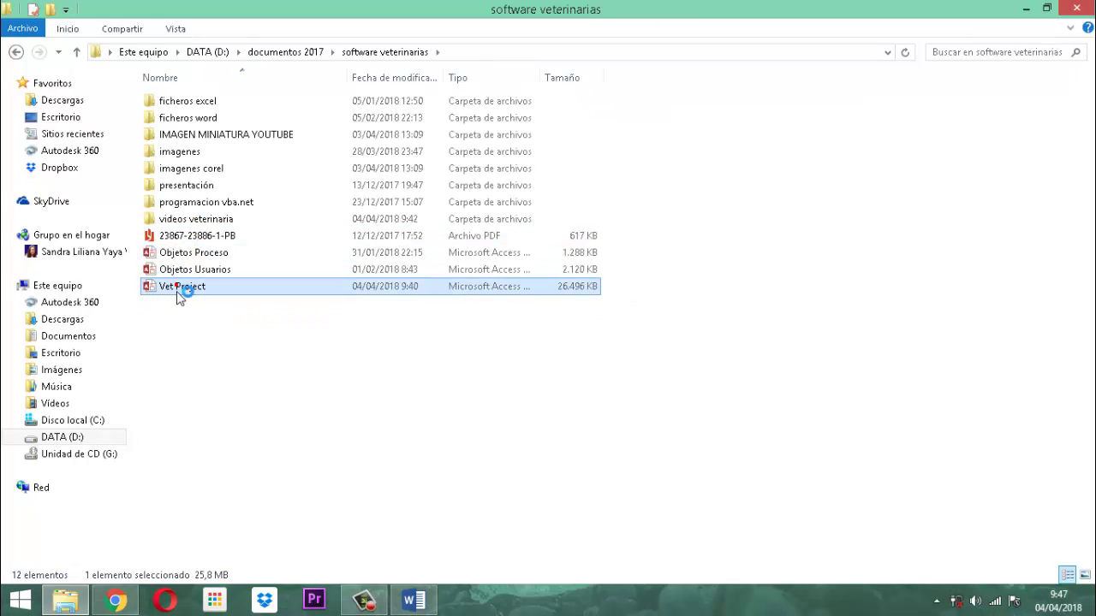
pyautogui.doubleClick(177, 288)
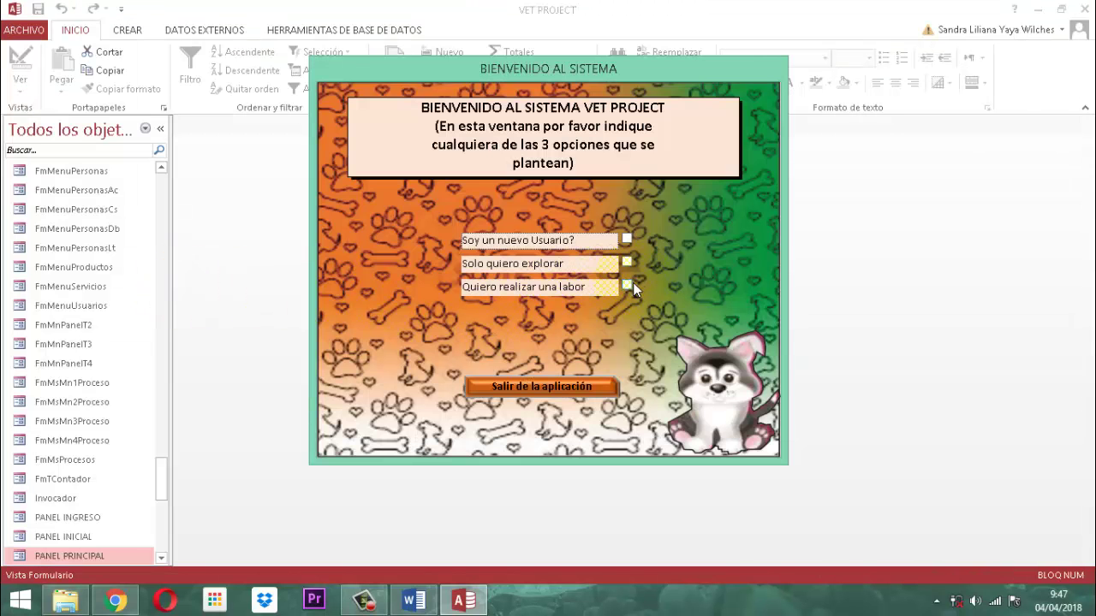
# Log in with 'Quiero realizar una labor', a chosen user account and its password.
pyautogui.click(627, 285)
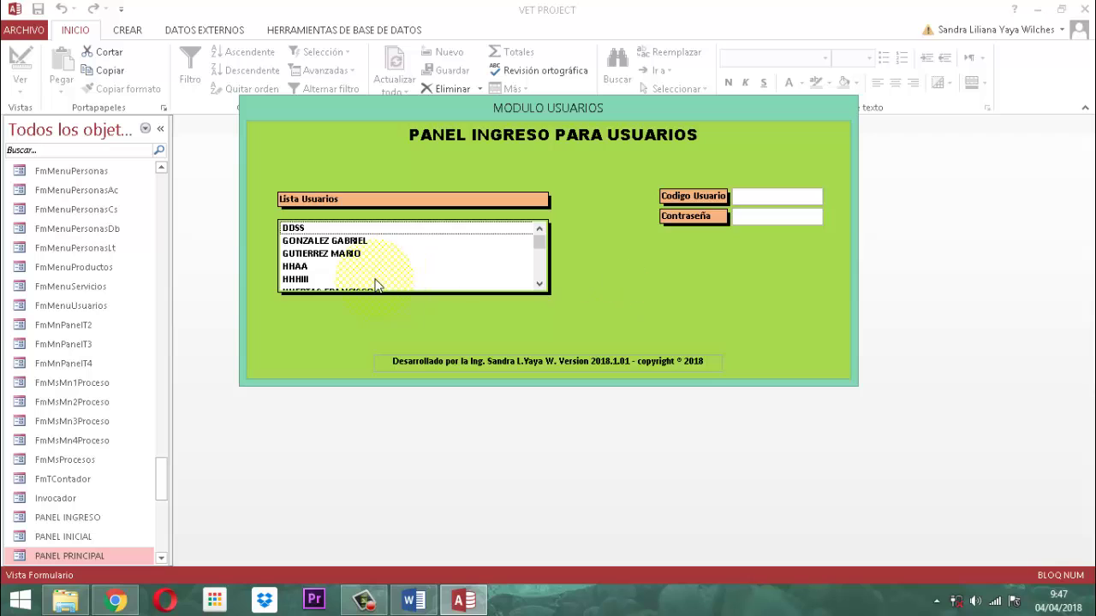
pyautogui.scroll(-1, 374, 274)
pyautogui.scroll(-1, 373, 269)
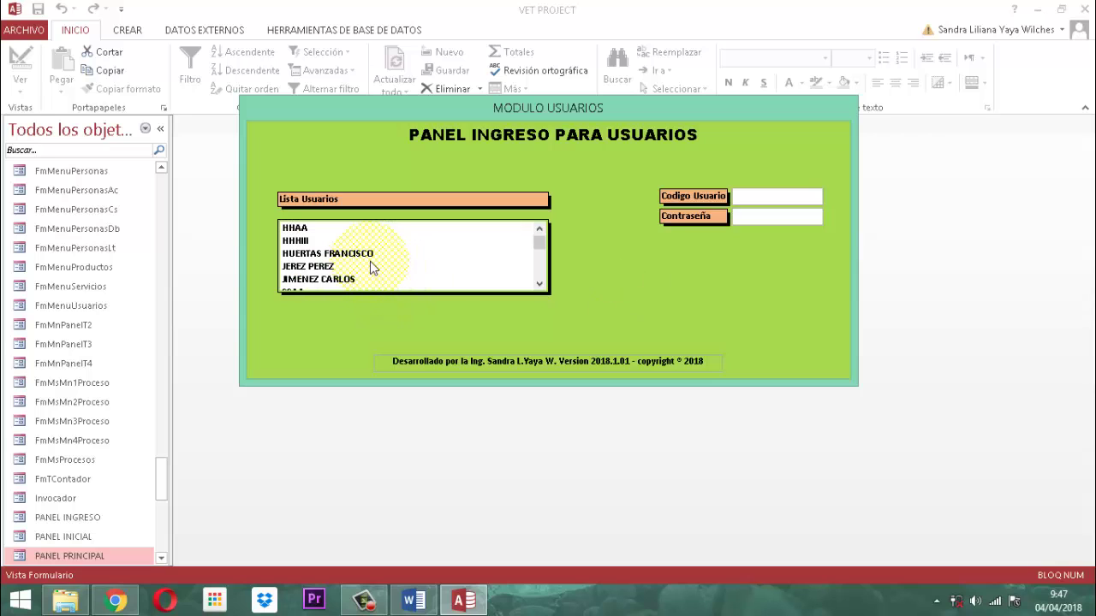
pyautogui.click(335, 282)
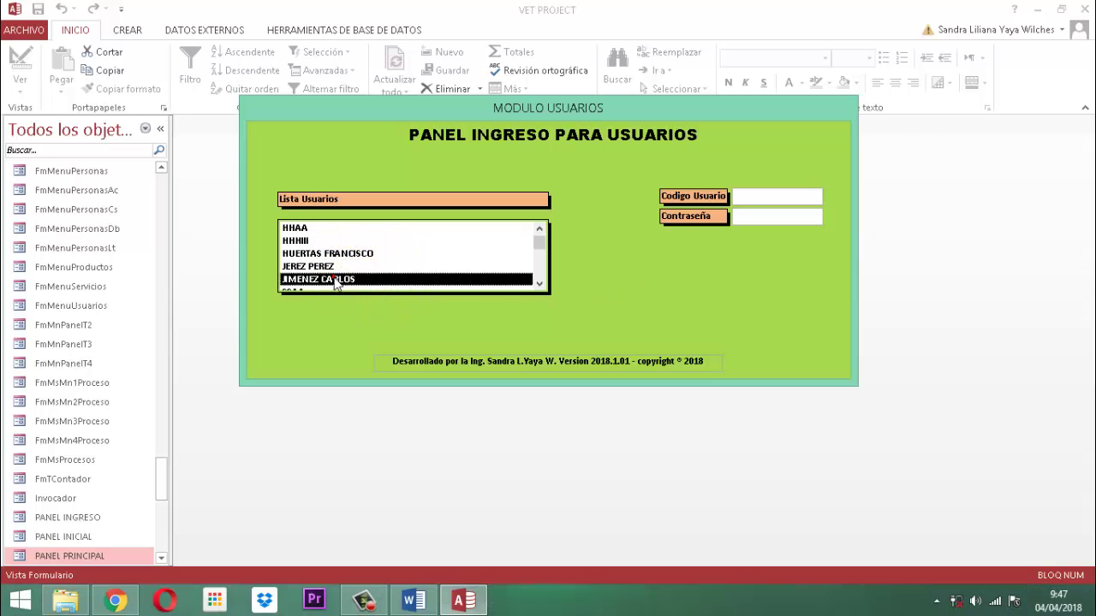
pyautogui.press('Tab')
pyautogui.write('***')
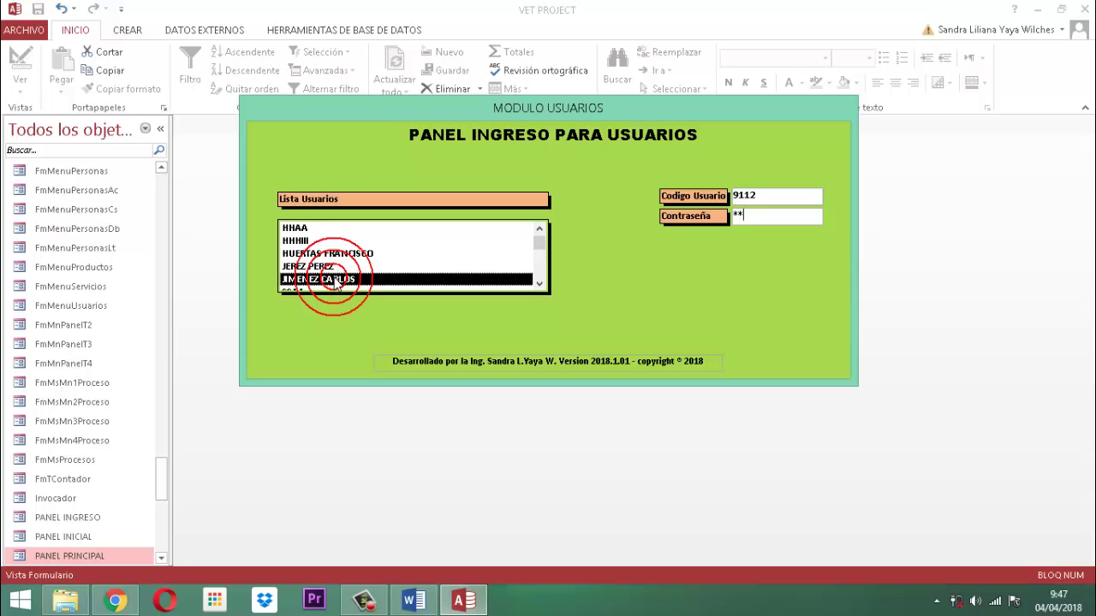
pyautogui.click(346, 289)
# Dismiss the login notice and close the MENU PRINCIPAL form.
pyautogui.press('Return')
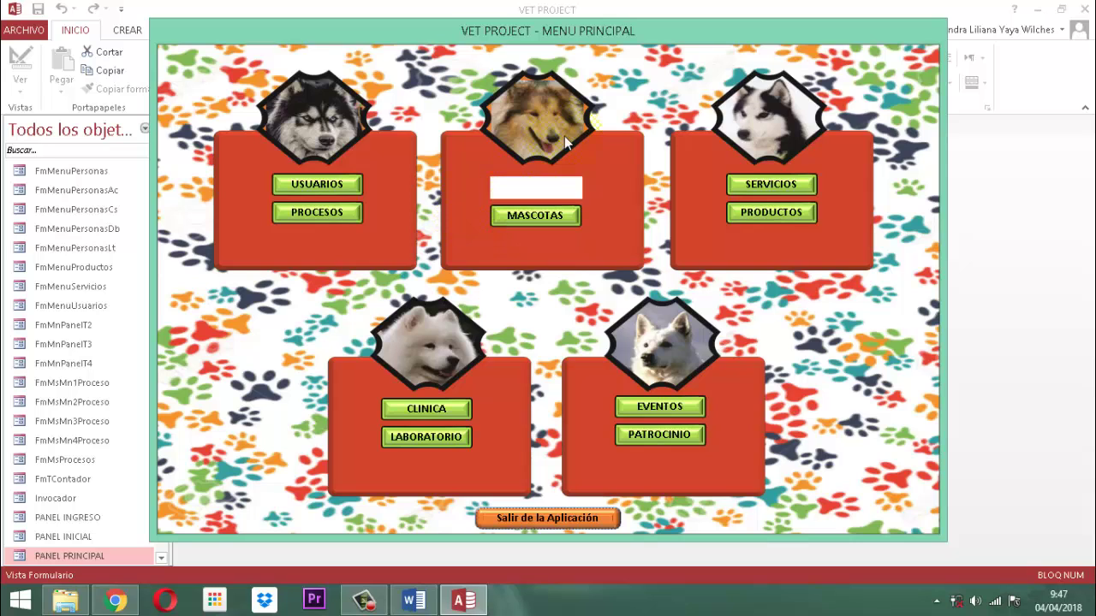
pyautogui.rightClick(666, 36)
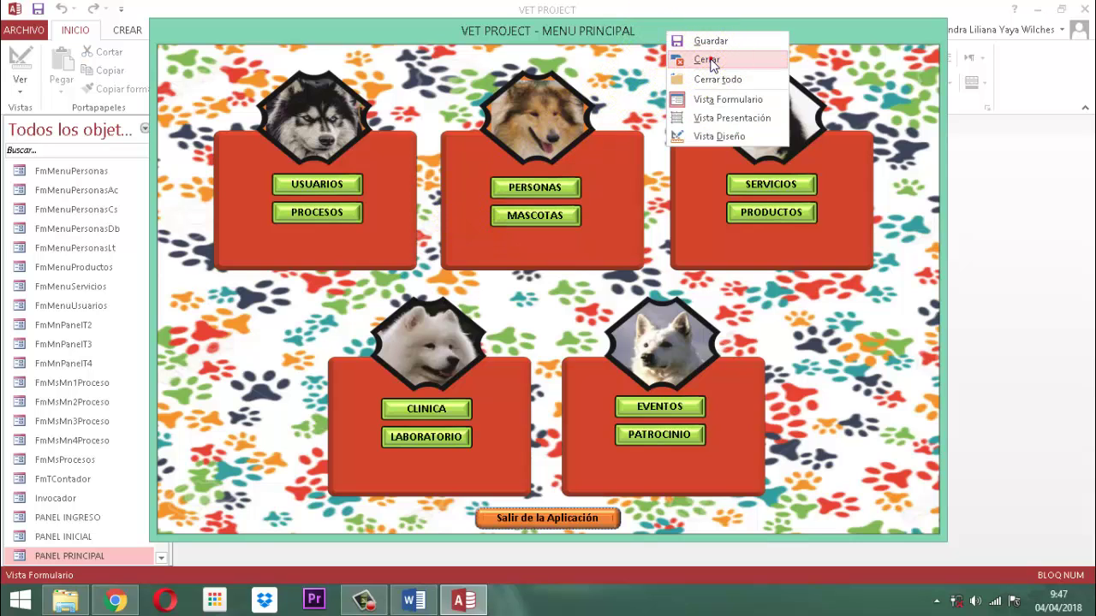
pyautogui.click(727, 57)
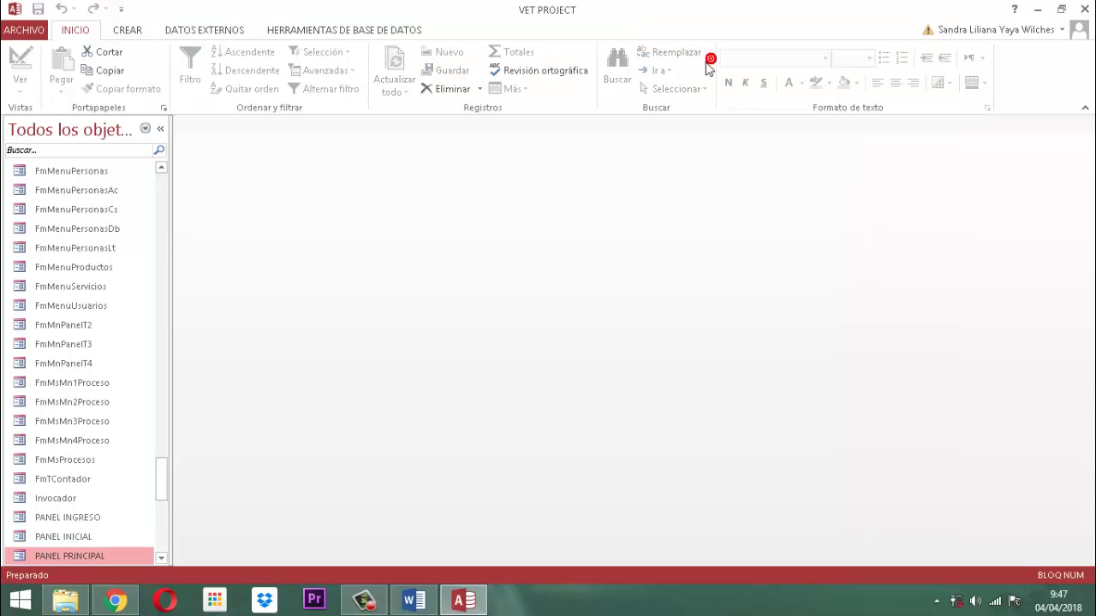
# Filter the navigation pane for 'cspersonavdr1', then copy and paste the CsPersonaVdr1 query.
pyautogui.click(72, 153)
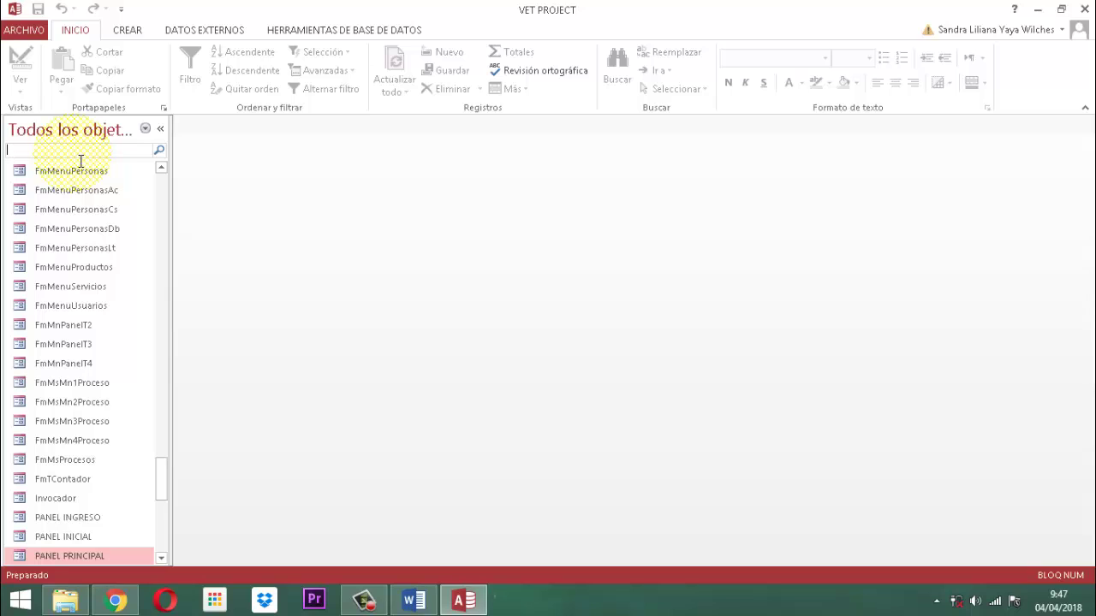
pyautogui.write('cs')
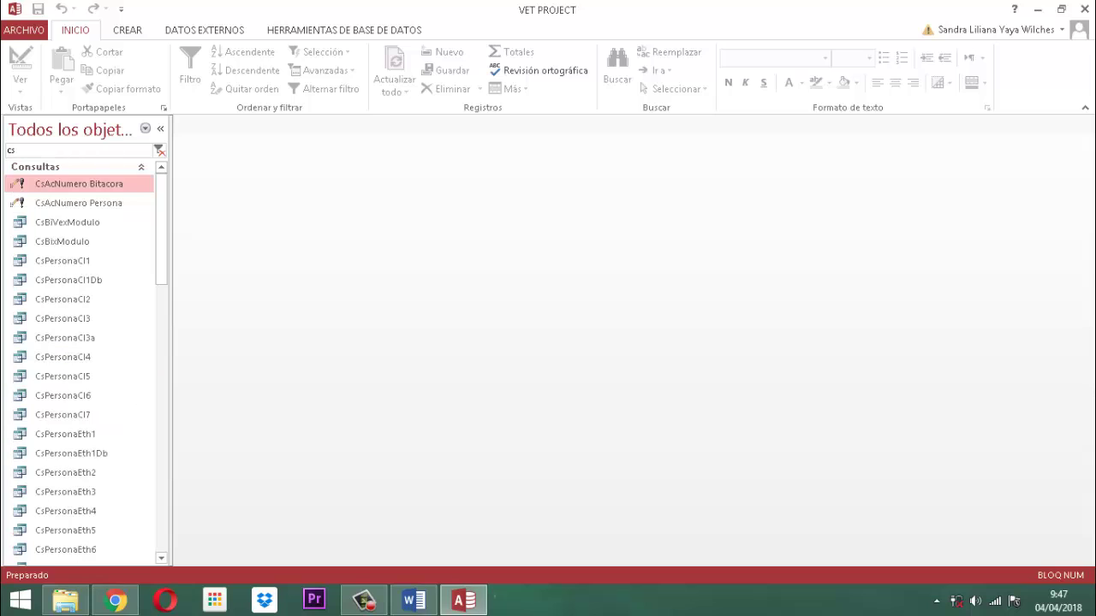
pyautogui.write('persona')
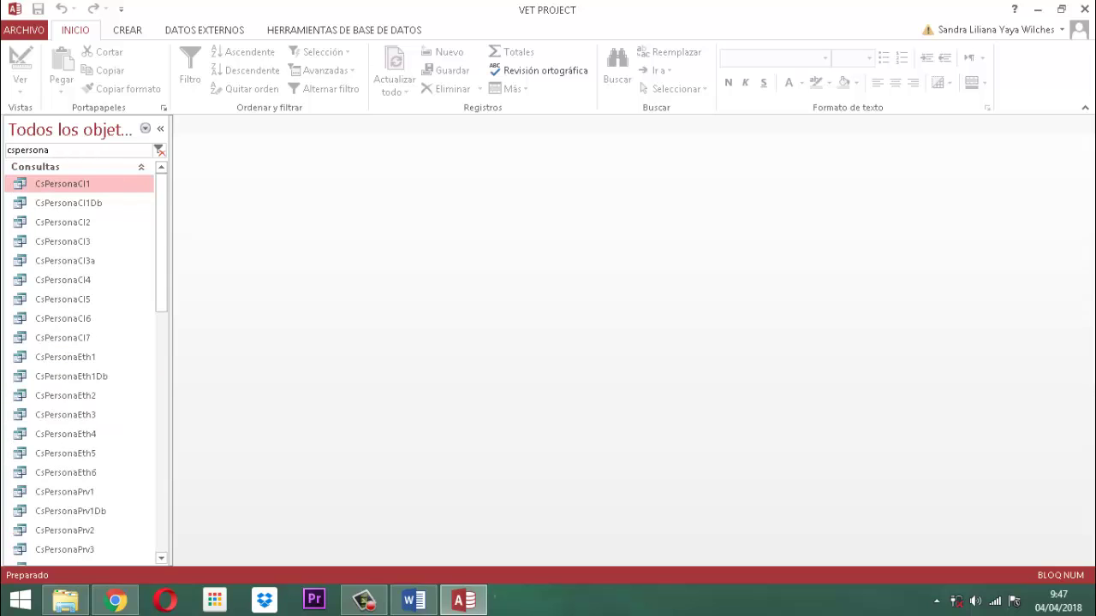
pyautogui.write('vdr1')
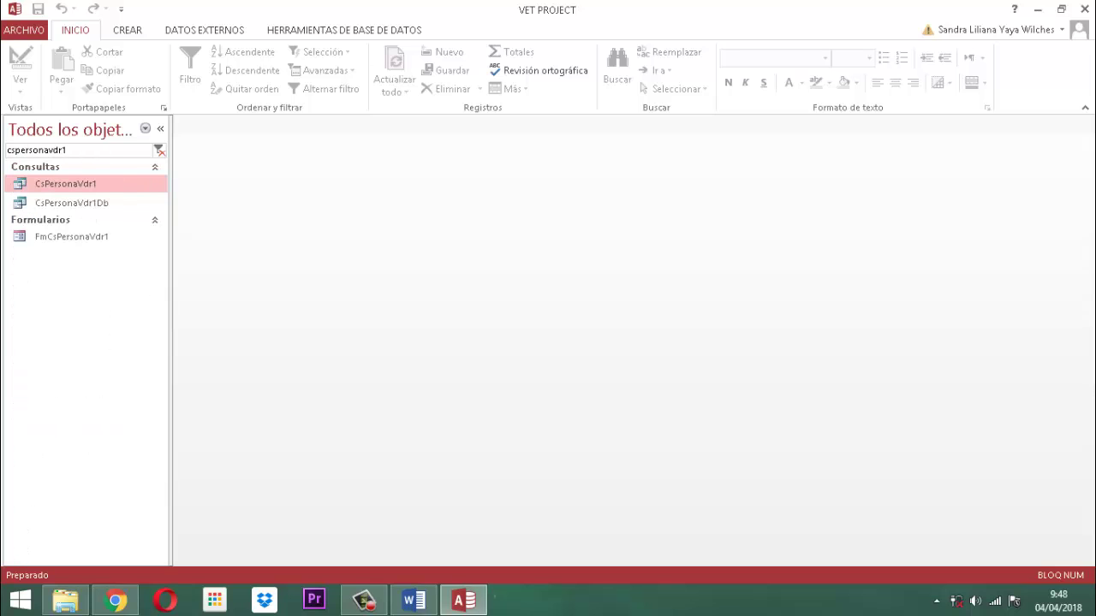
pyautogui.rightClick(65, 186)
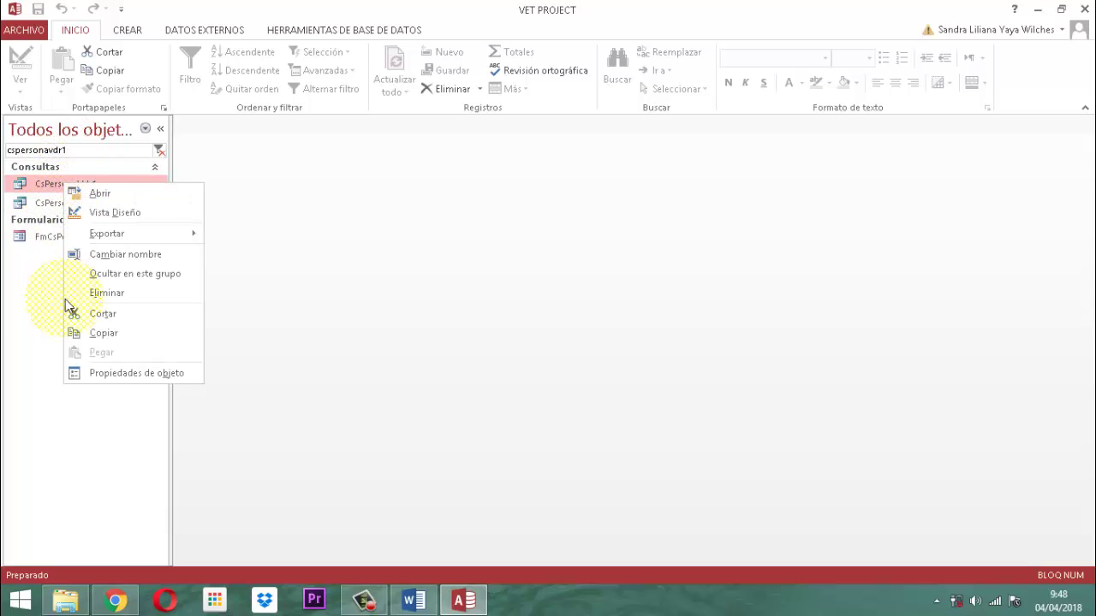
pyautogui.click(93, 337)
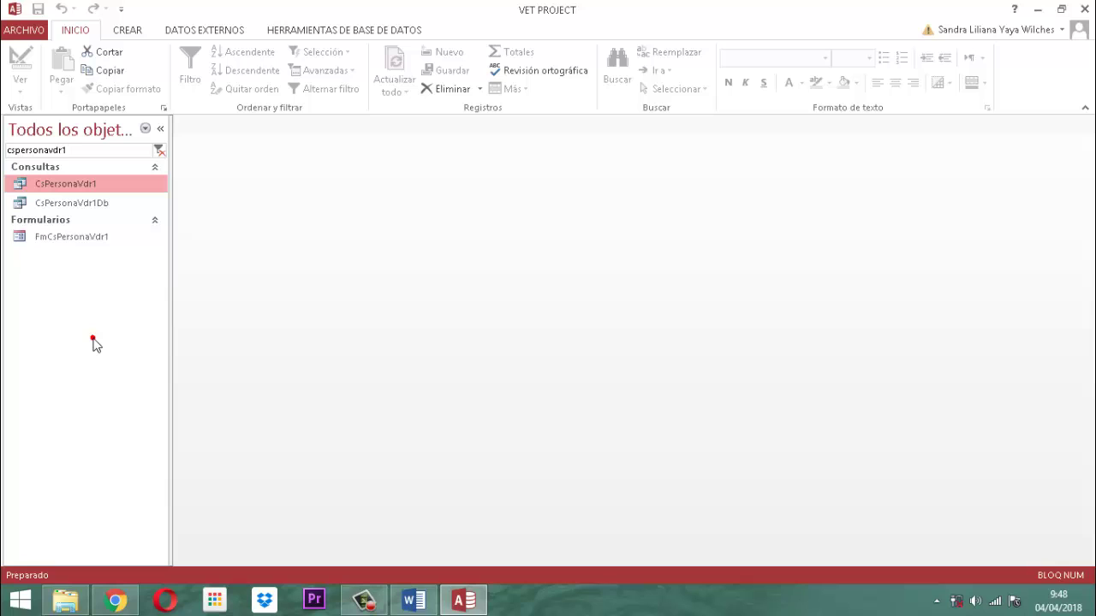
pyautogui.rightClick(83, 182)
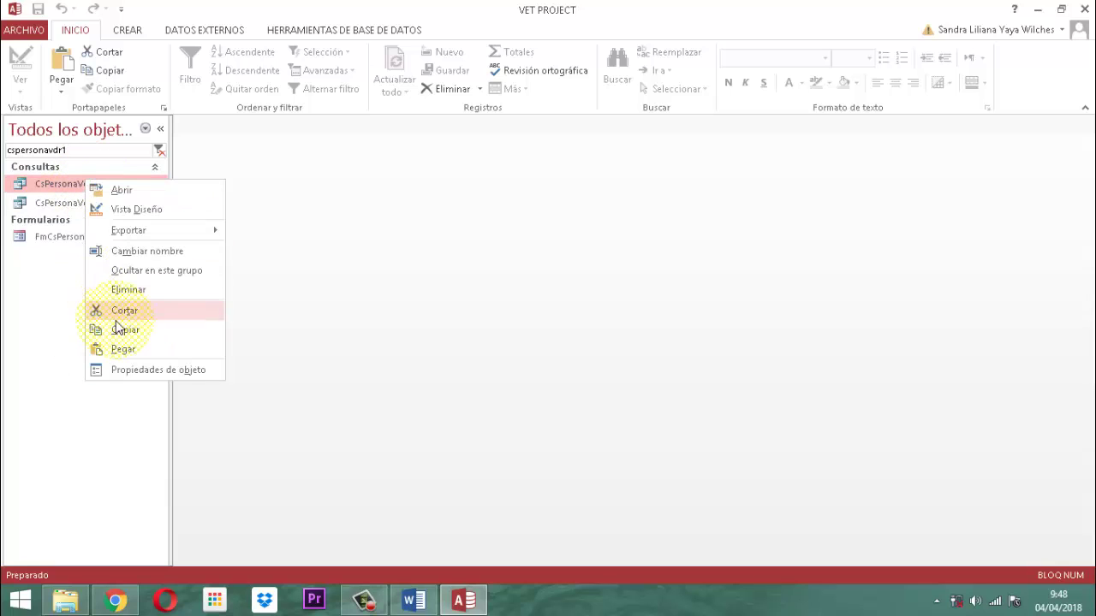
pyautogui.click(122, 350)
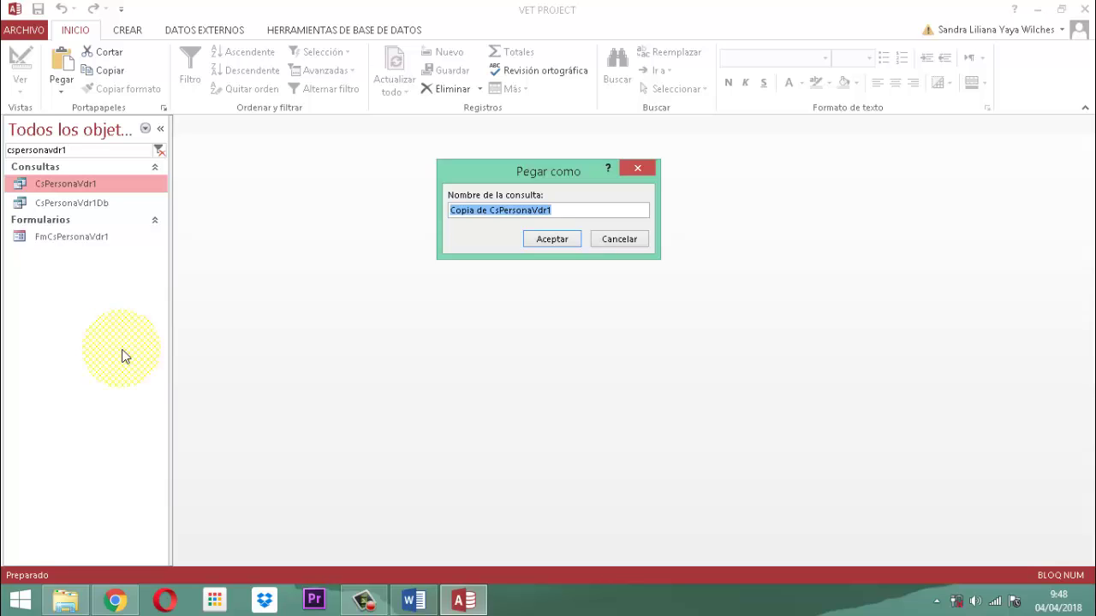
# Rename the pasted copy from 'Copia de CsPersonaVdr1' to InPersonaVdr6 and confirm.
pyautogui.press('Home')
pyautogui.write('In')
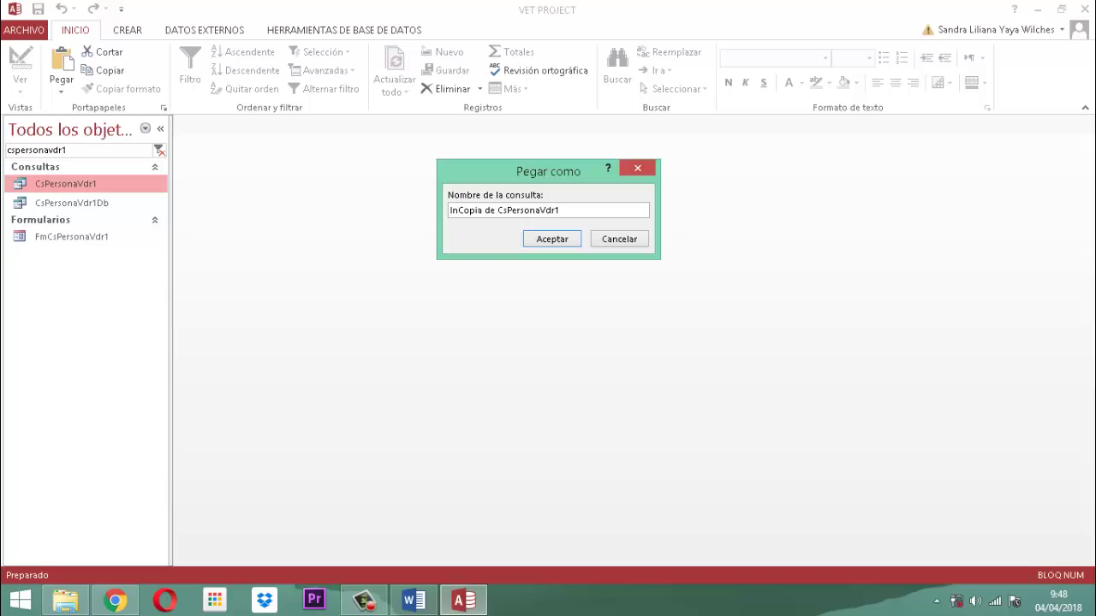
pyautogui.press('Delete')
pyautogui.press('Delete')
pyautogui.press('Delete')
pyautogui.press('Delete')
pyautogui.press('Delete')
pyautogui.press('Delete')
pyautogui.press('Delete')
pyautogui.press('Delete')
pyautogui.press('Delete')
pyautogui.press('Delete')
pyautogui.press('Delete')
pyautogui.press('Delete')
pyautogui.press('End')
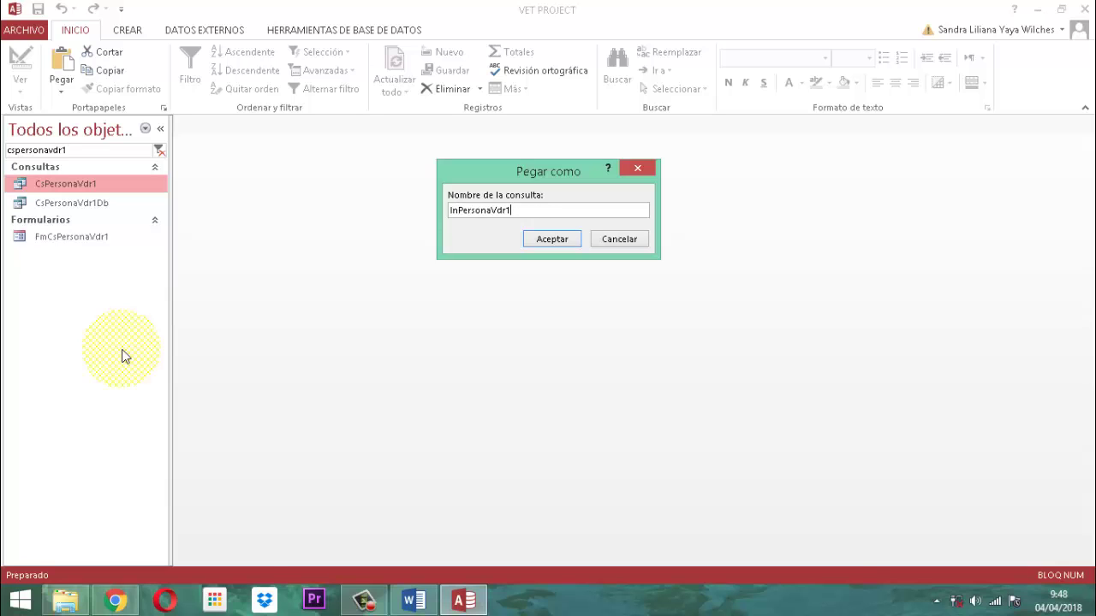
pyautogui.press('BackSpace')
pyautogui.write('7')
pyautogui.press('BackSpace')
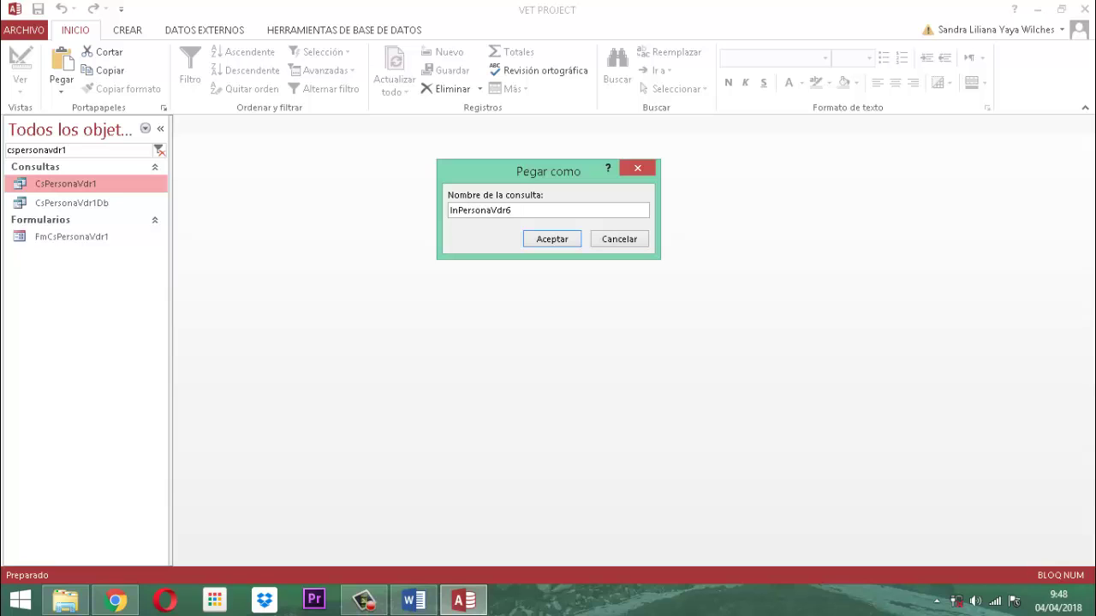
pyautogui.click(564, 240)
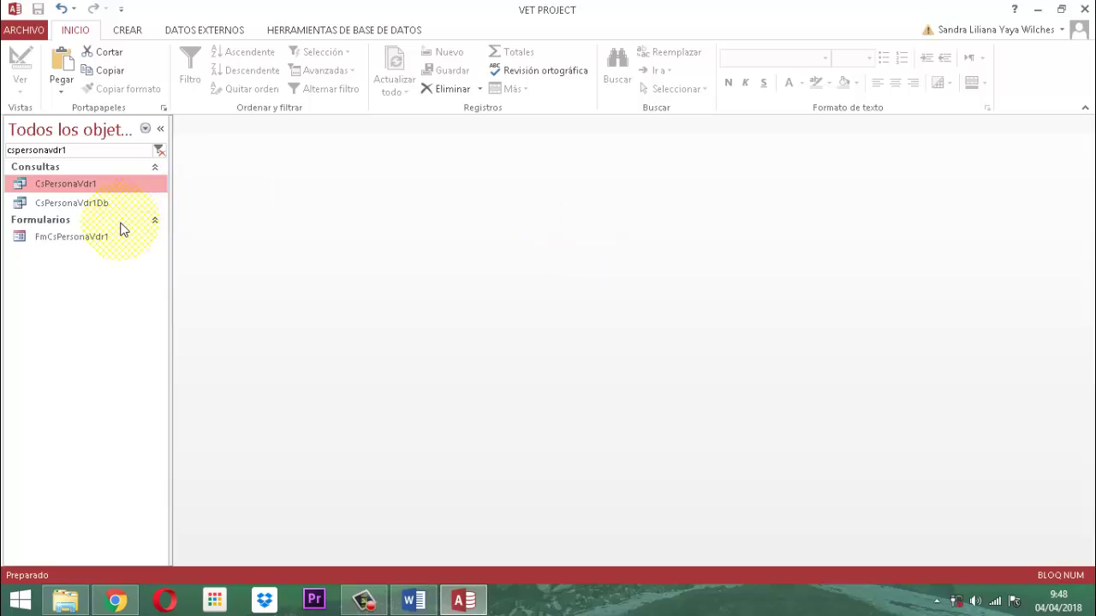
# Filter the navigation pane for 'inpersonavdr6' and open InPersonaVdr6 in Design view.
pyautogui.click(84, 152)
pyautogui.moveTo(77, 150); pyautogui.dragTo(4, 148)
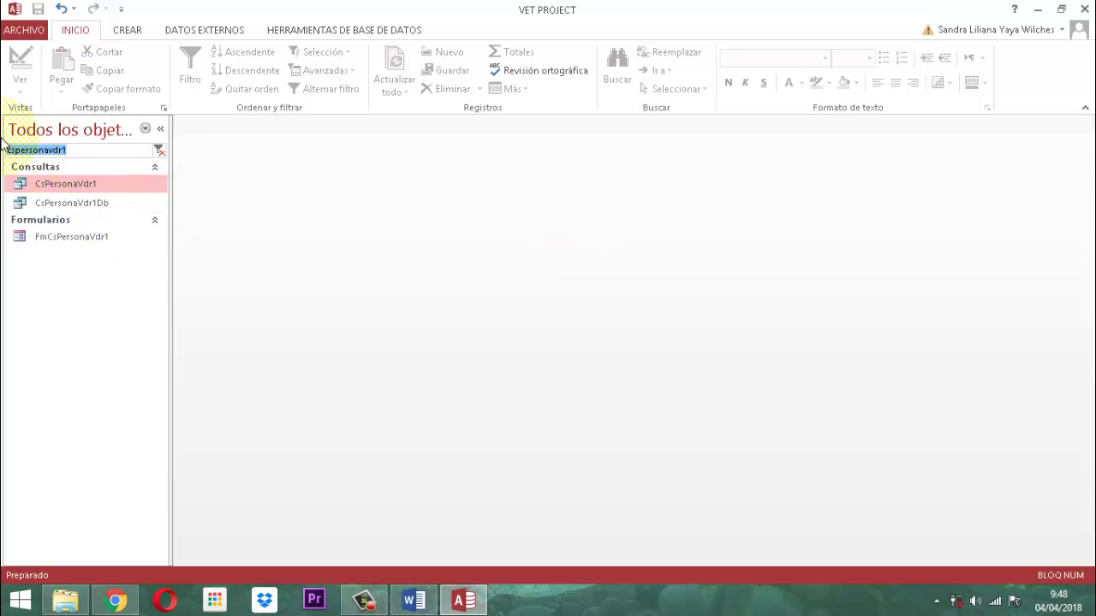
pyautogui.write('in')
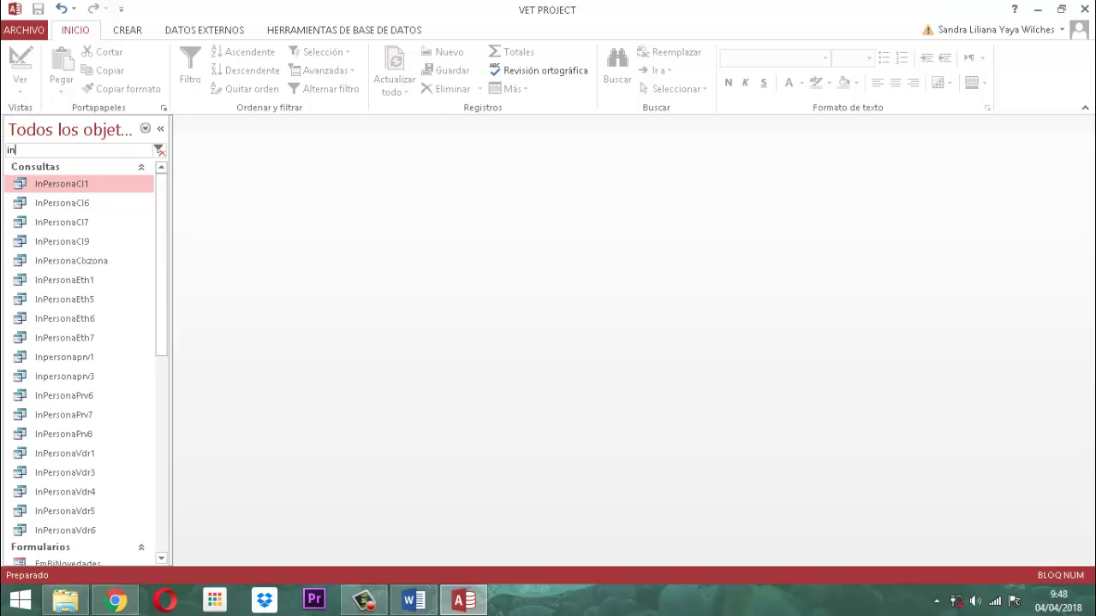
pyautogui.write('personavdr6')
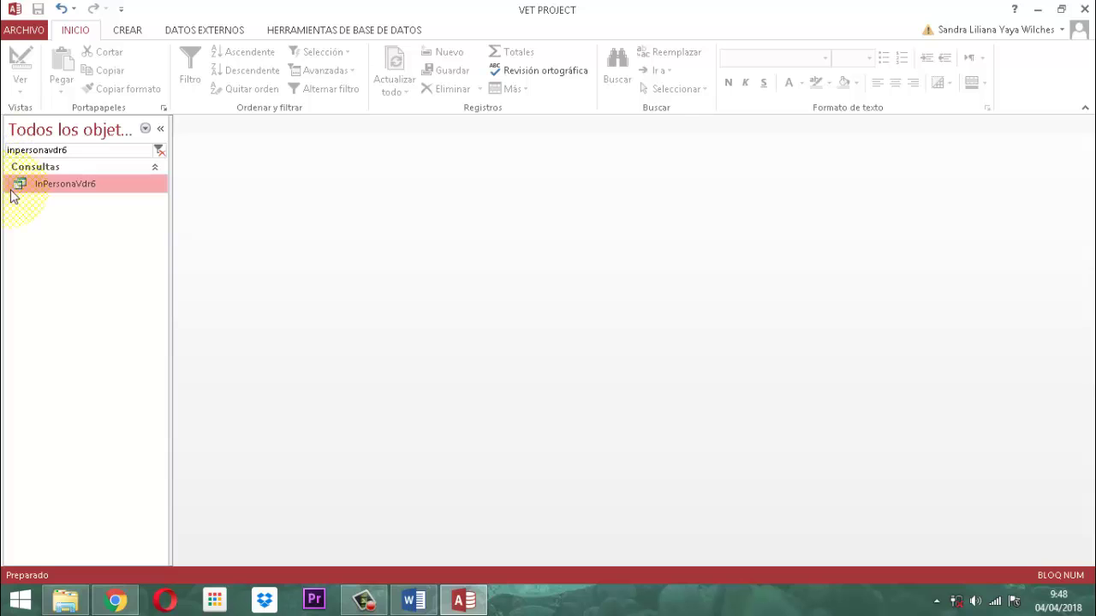
pyautogui.click(49, 181)
pyautogui.rightClick(51, 184)
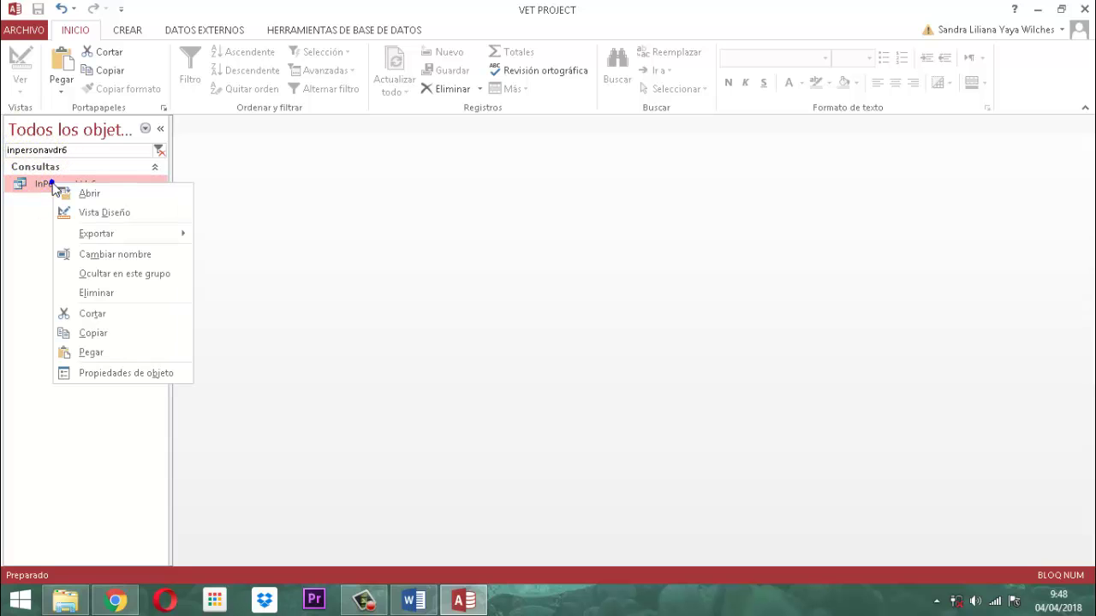
pyautogui.click(103, 212)
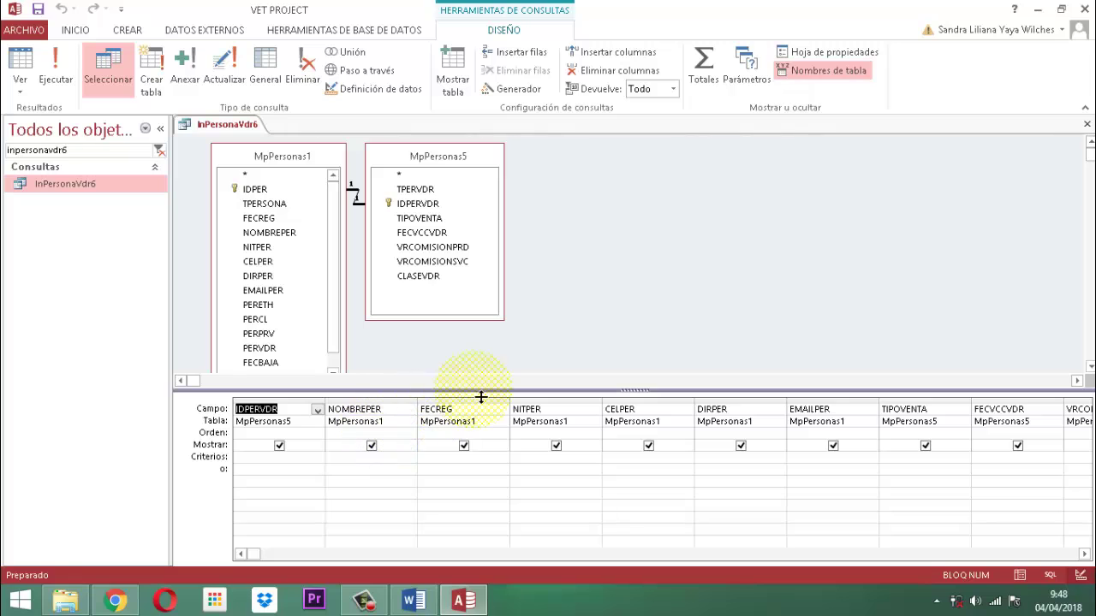
# Delete the NITPER–FECVCCVDR fields and the VRCOMISIONPRD, VRCOMISIONSVC and CLASEVDR columns.
pyautogui.click(533, 400)
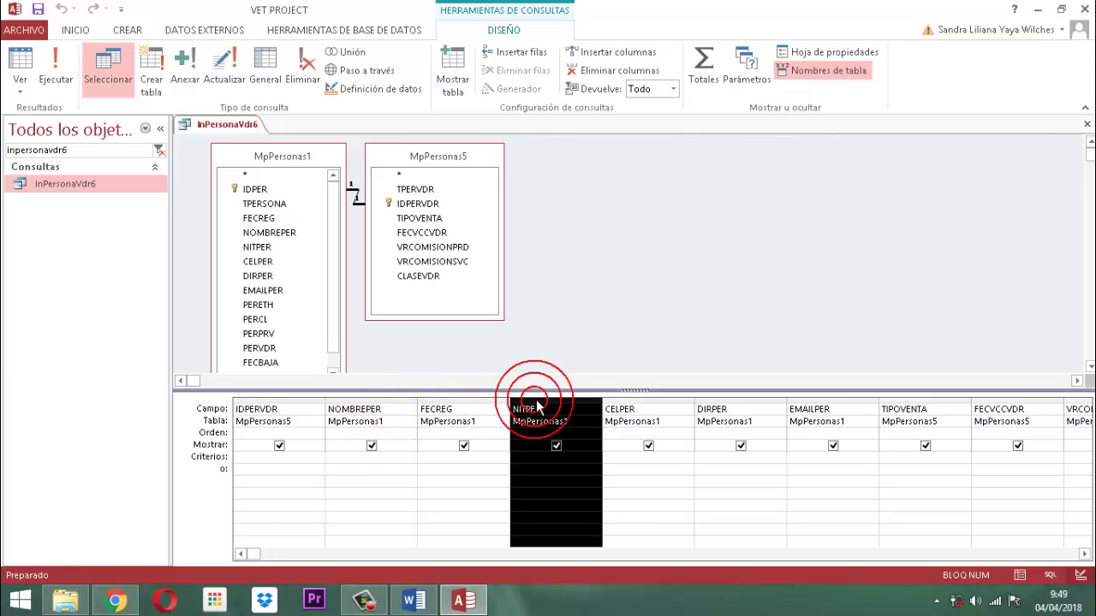
pyautogui.moveTo(535, 401); pyautogui.dragTo(538, 408)
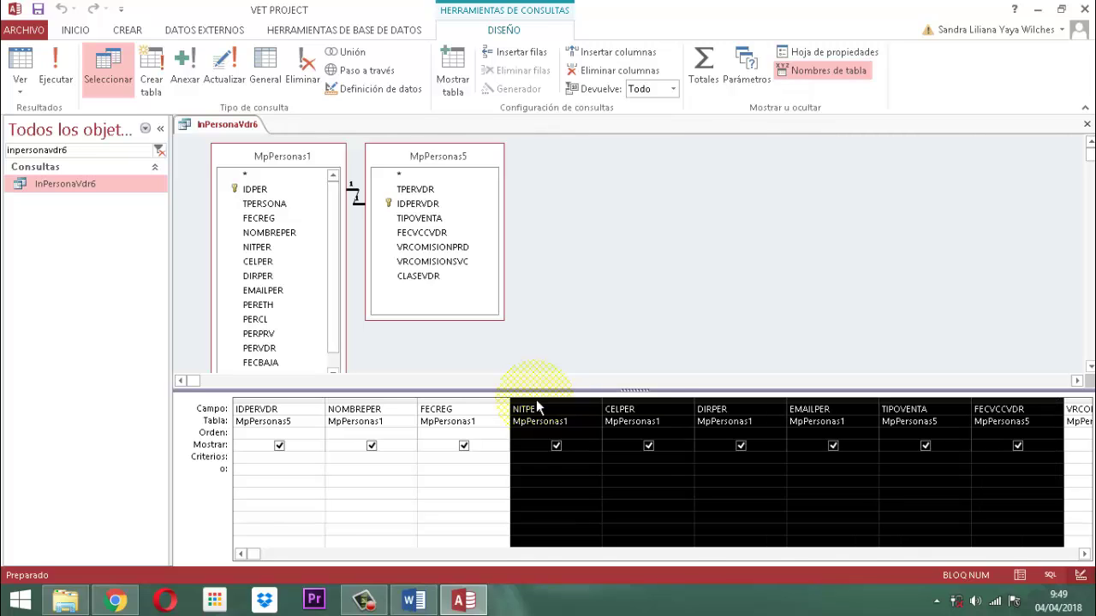
pyautogui.press('Delete')
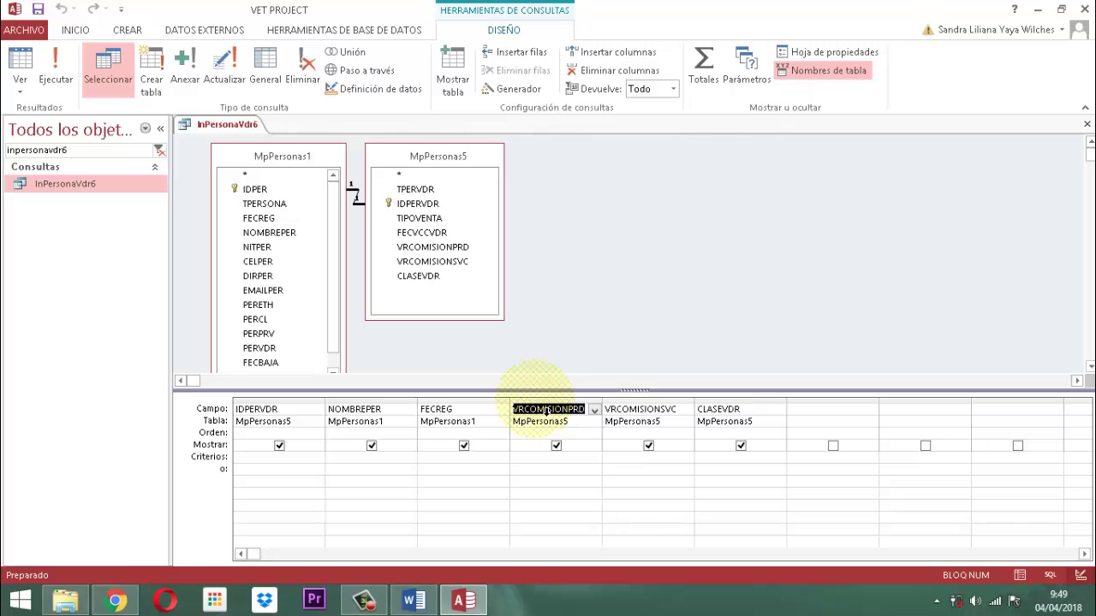
pyautogui.click(536, 395)
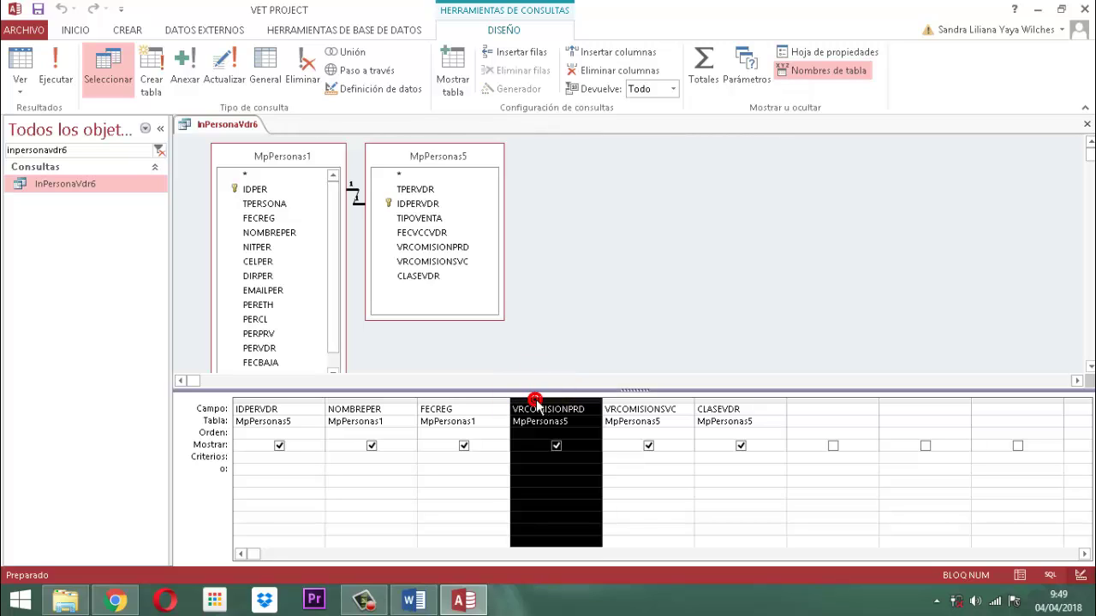
pyautogui.moveTo(537, 406); pyautogui.dragTo(537, 406)
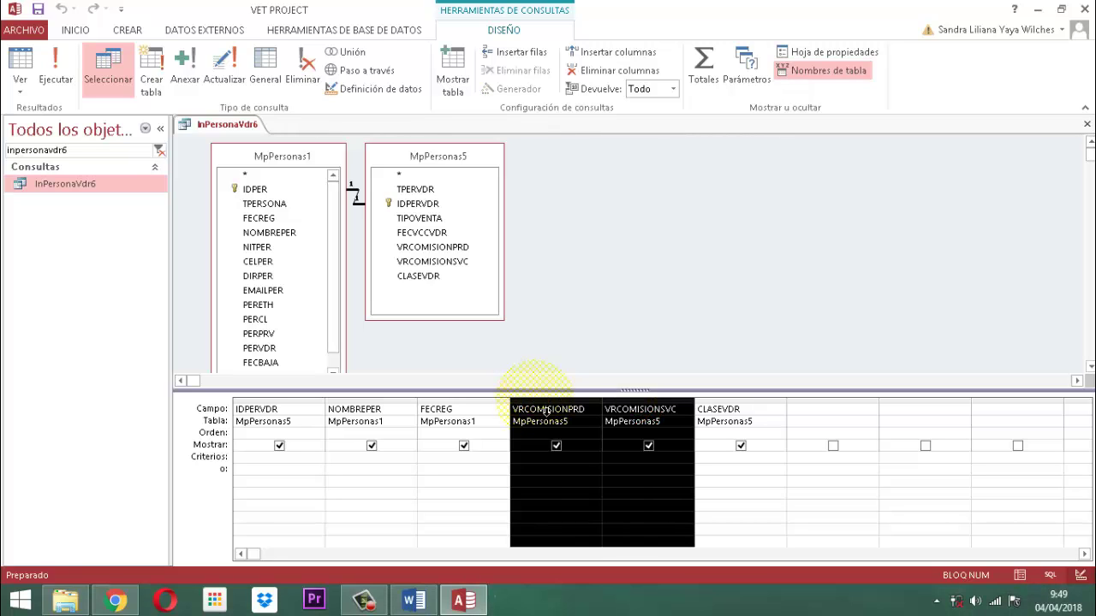
pyautogui.hotkey('shift', 'Right')
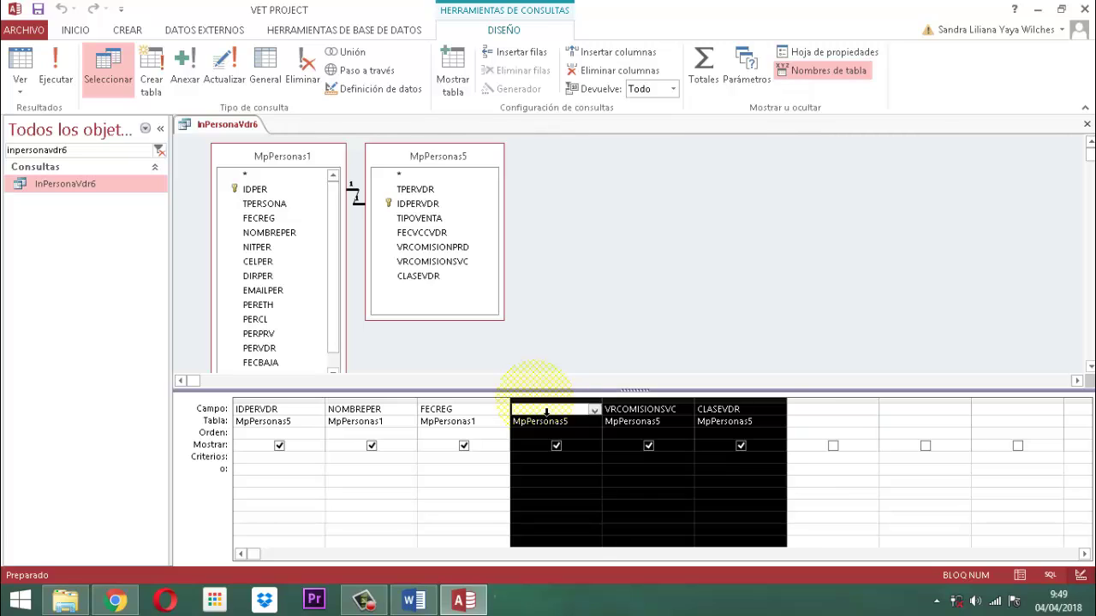
pyautogui.press('Delete')
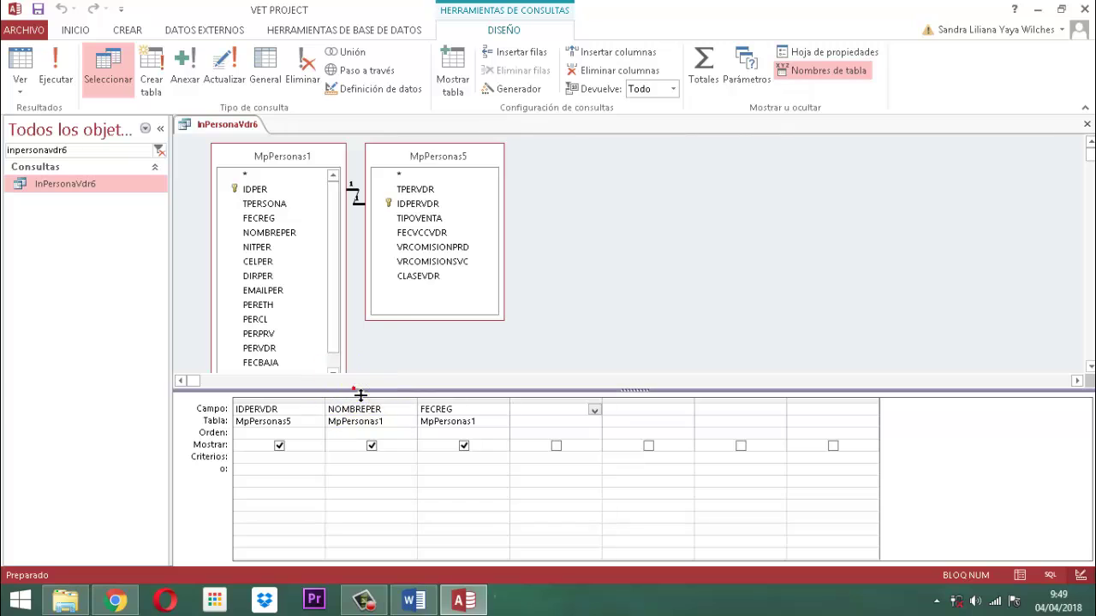
# Add FECBAJA and MVOBAJA from MpPersonas1 to the grid and widen FECBAJA.
pyautogui.moveTo(354, 391); pyautogui.dragTo(355, 455)
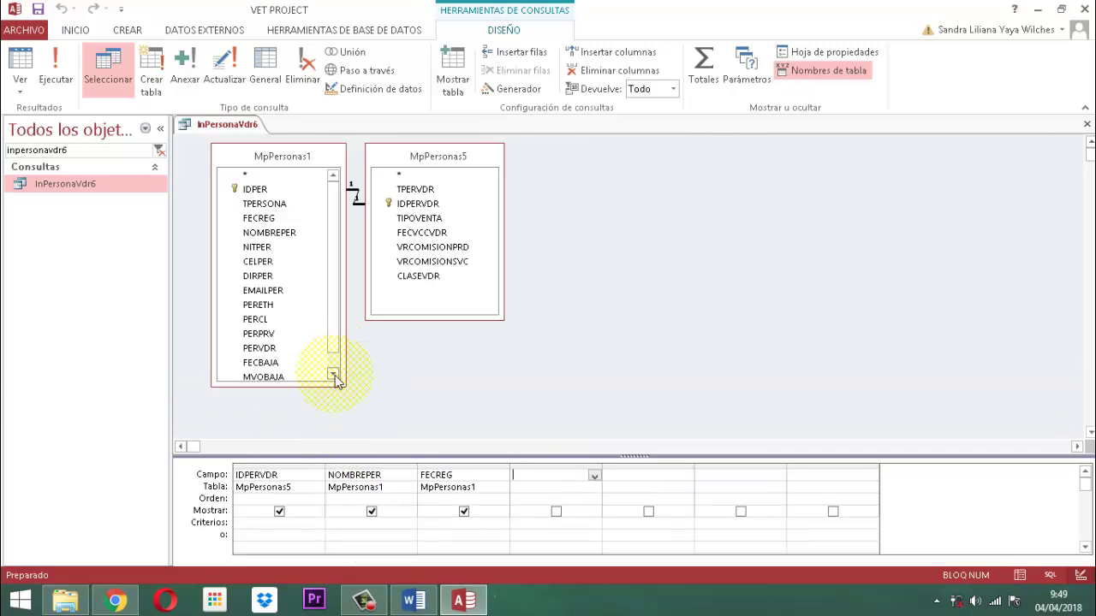
pyautogui.click(333, 374)
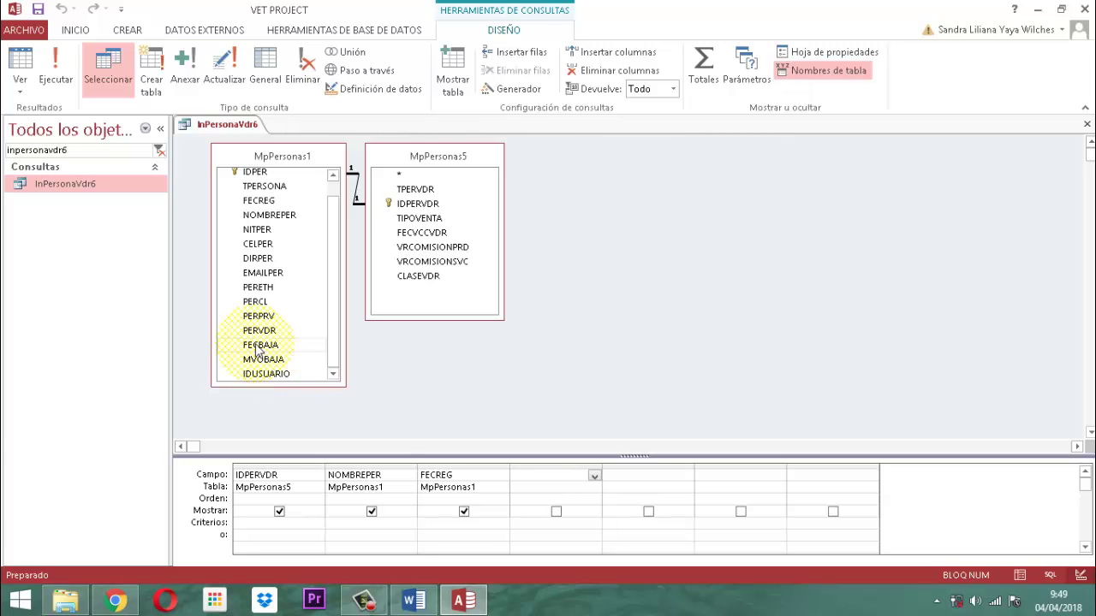
pyautogui.moveTo(255, 344); pyautogui.dragTo(527, 481)
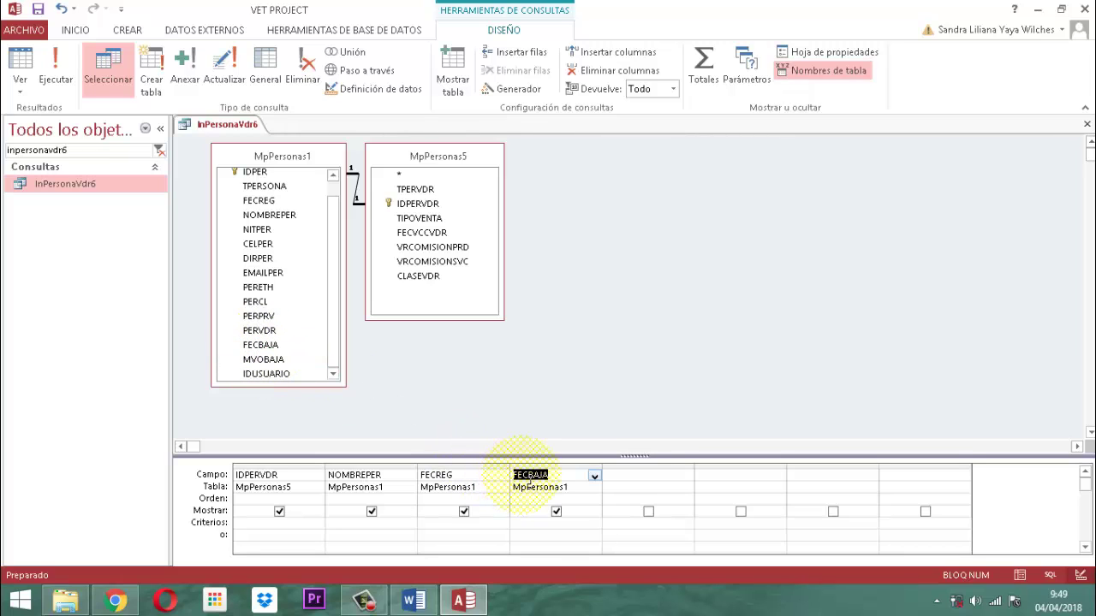
pyautogui.moveTo(265, 360); pyautogui.dragTo(642, 485)
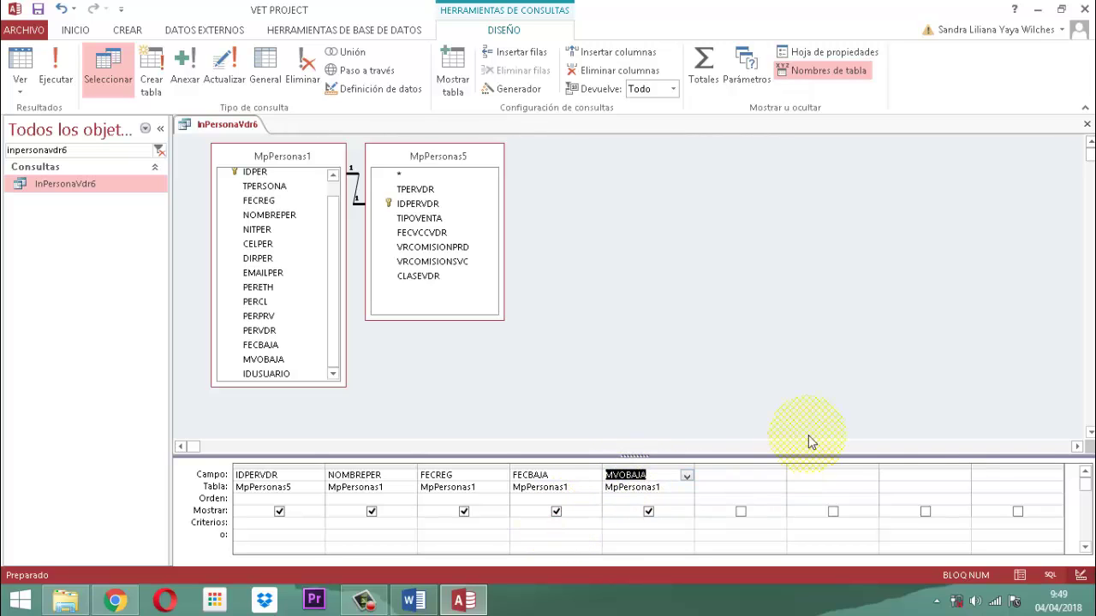
pyautogui.scroll(-2, 822, 377)
pyautogui.click(516, 522)
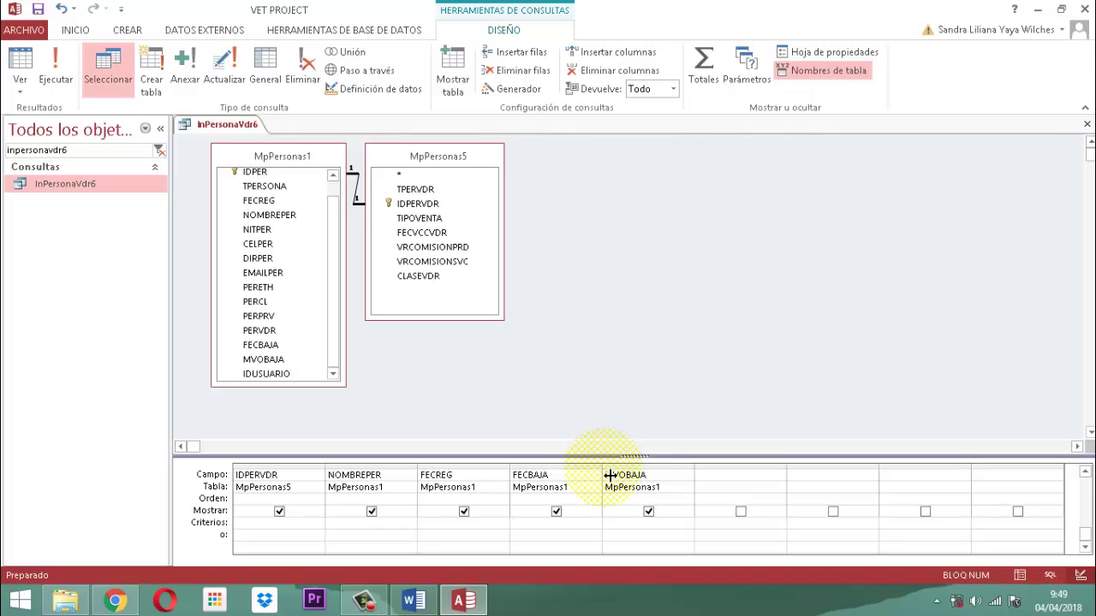
pyautogui.moveTo(1052, 487); pyautogui.dragTo(1045, 487)
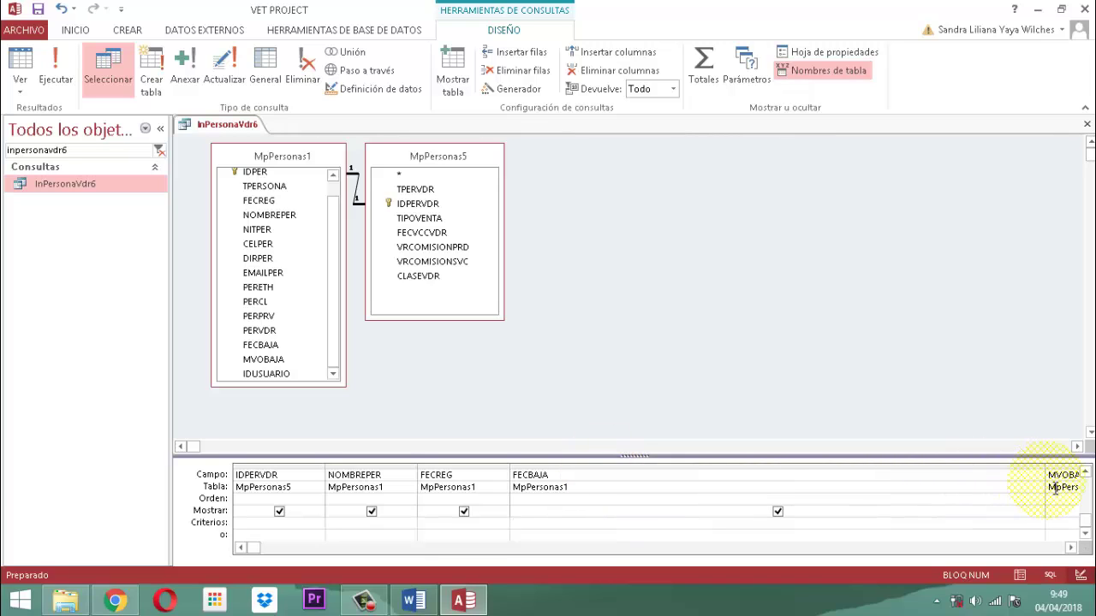
# Enter FECBAJA's lower bound >=[Formularios]![FmMenuPersonasLt]![fecinvdrba] in Criterios.
pyautogui.write('>=[f')
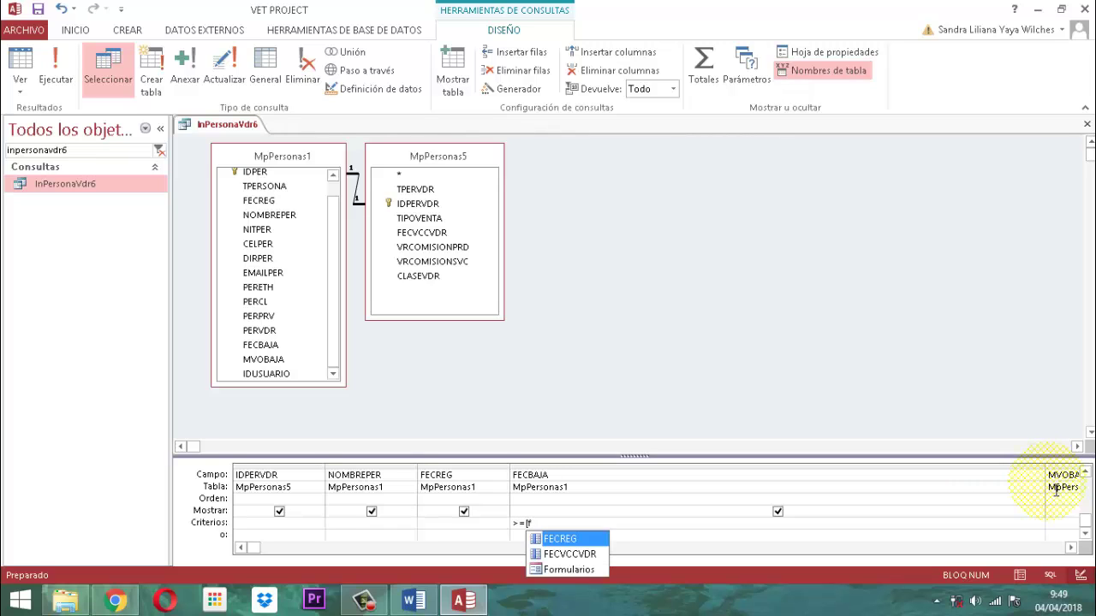
pyautogui.doubleClick(569, 571)
pyautogui.write('!')
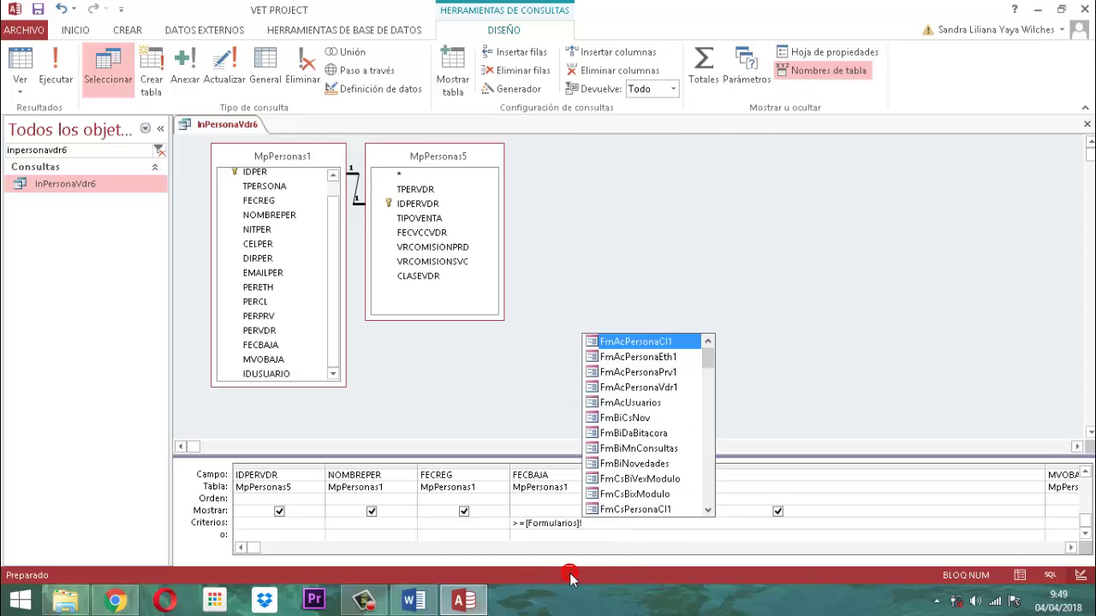
pyautogui.write('fmmenupersonasl')
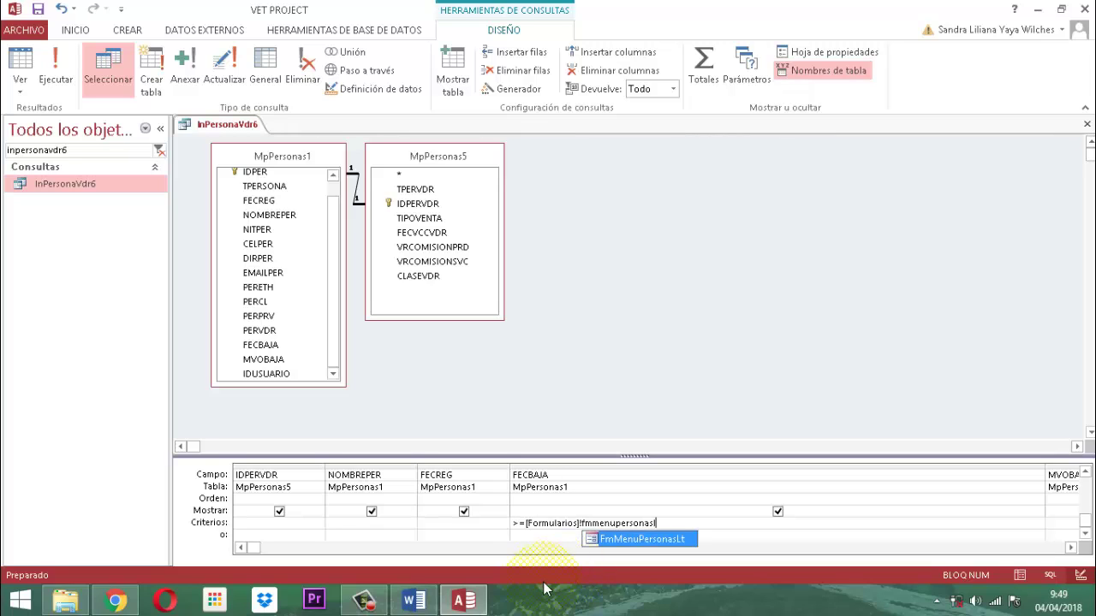
pyautogui.click(668, 538)
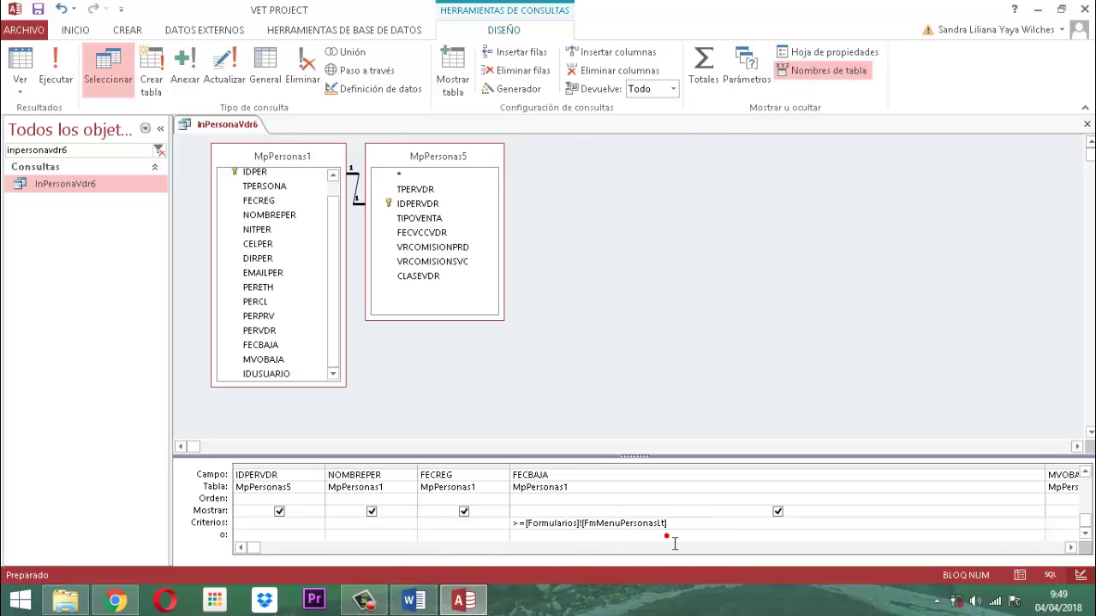
pyautogui.write('!fec')
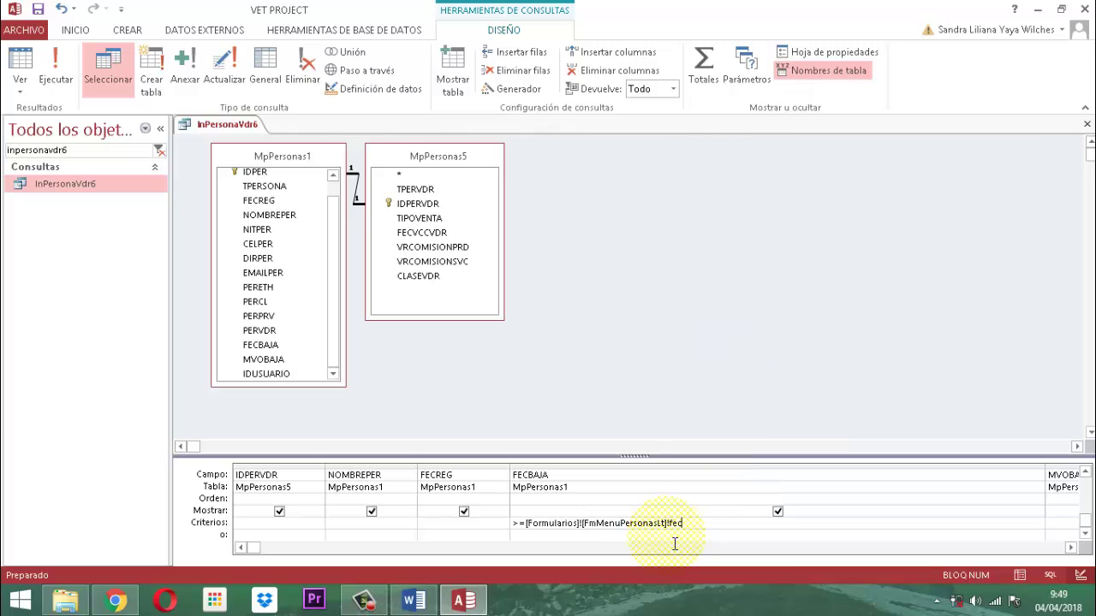
pyautogui.write('finvdrb')
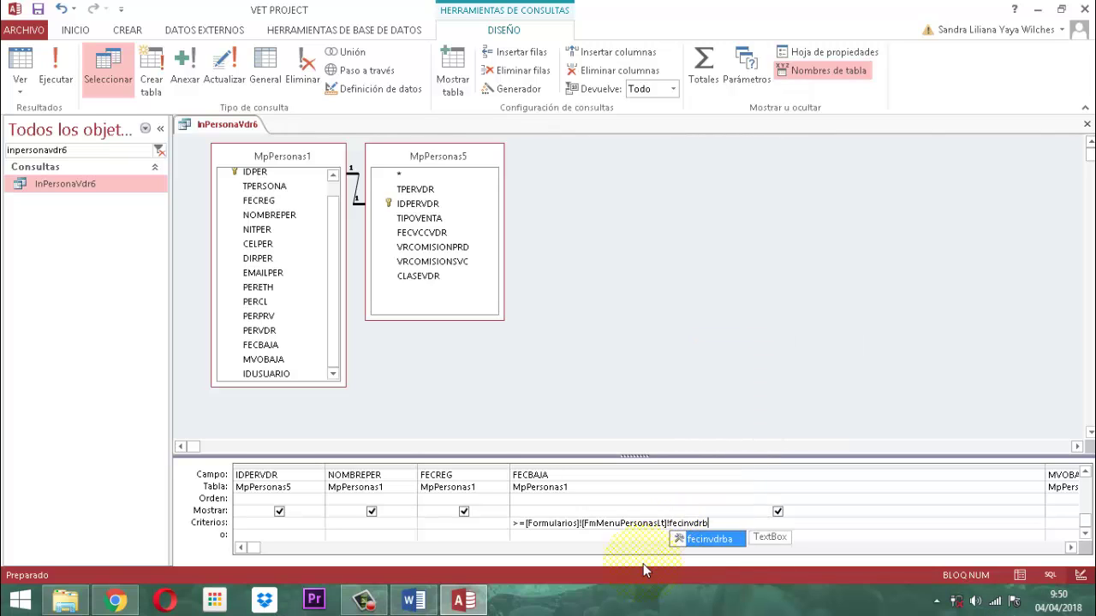
pyautogui.doubleClick(709, 539)
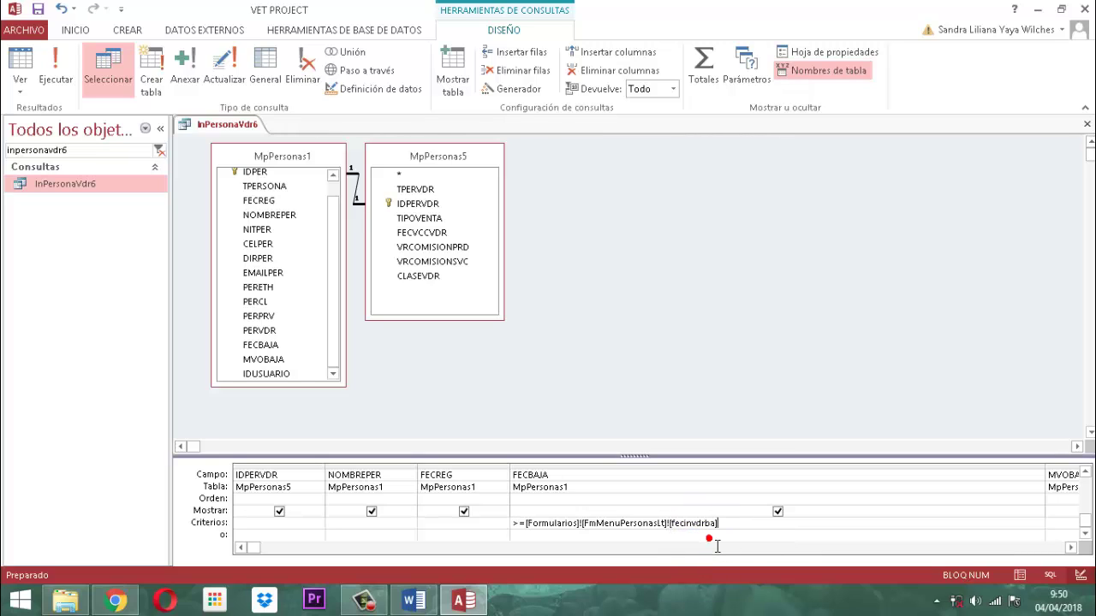
# Append the upper bound Y <=[Formularios]![FmMenuPersonasLt]![fecfnvdrba].
pyautogui.write('Y <')
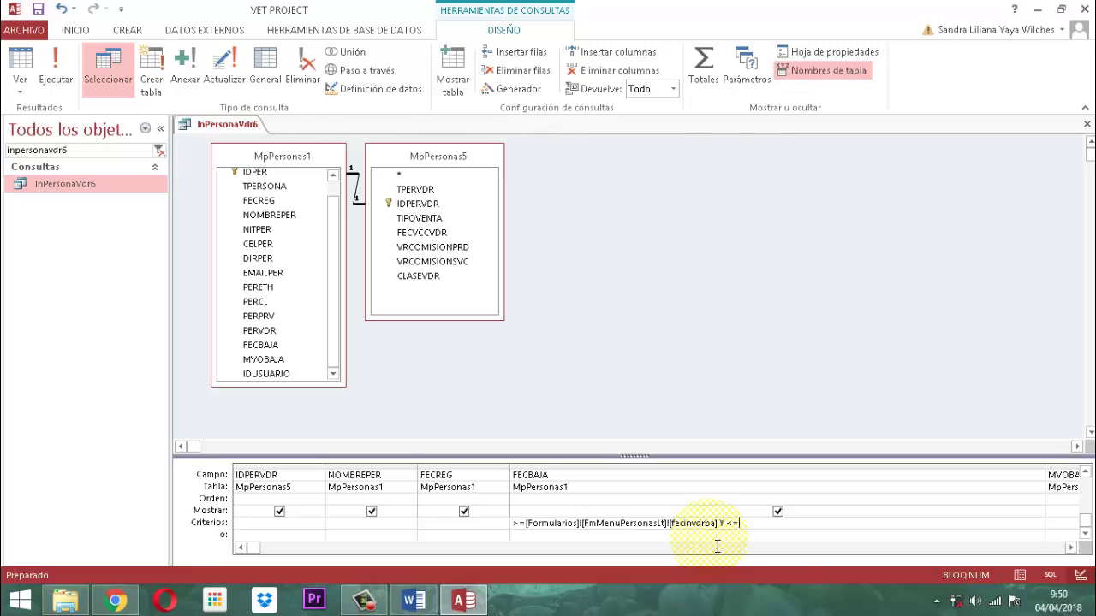
pyautogui.write('=[f')
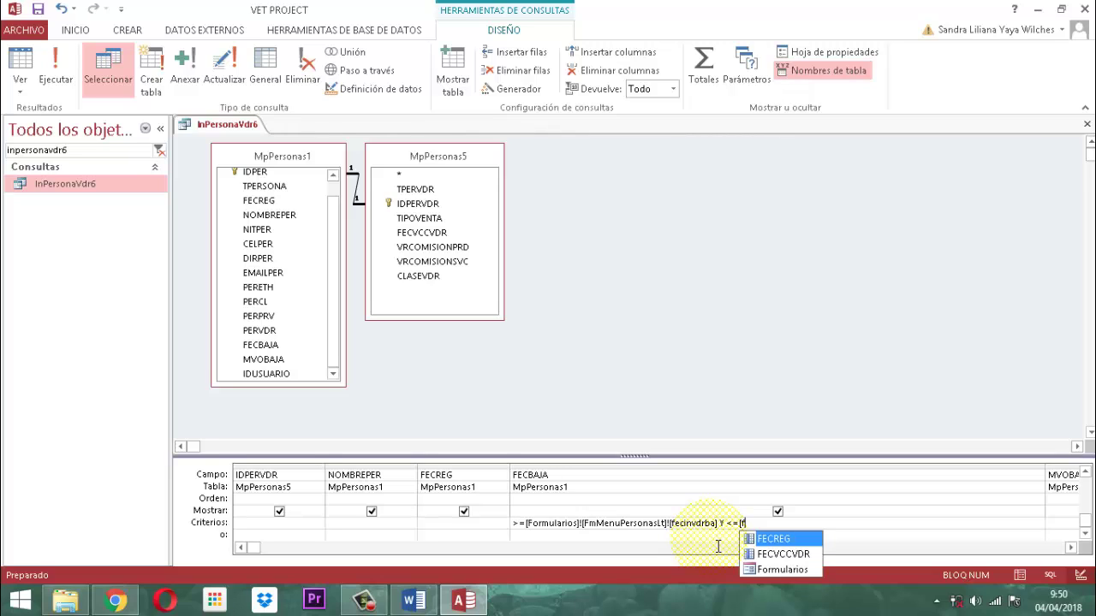
pyautogui.doubleClick(782, 569)
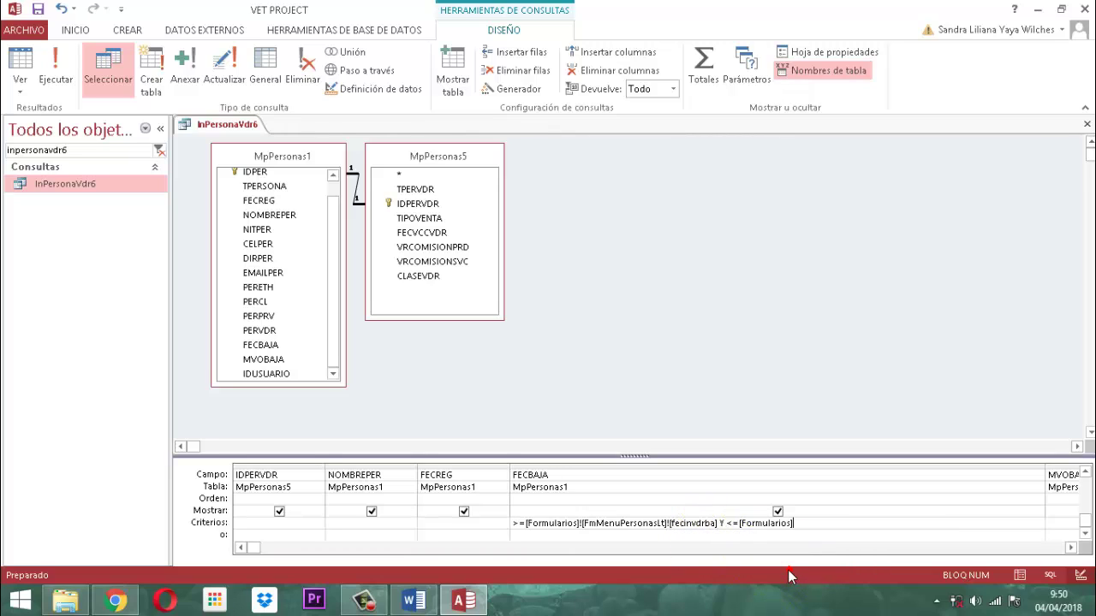
pyautogui.write('!')
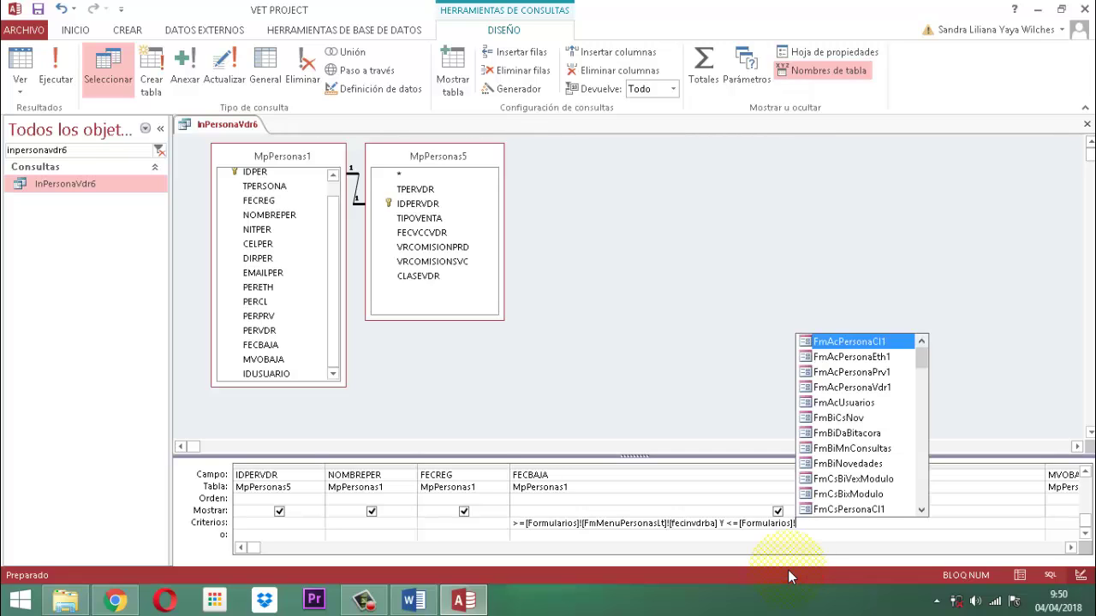
pyautogui.write('fmmenu')
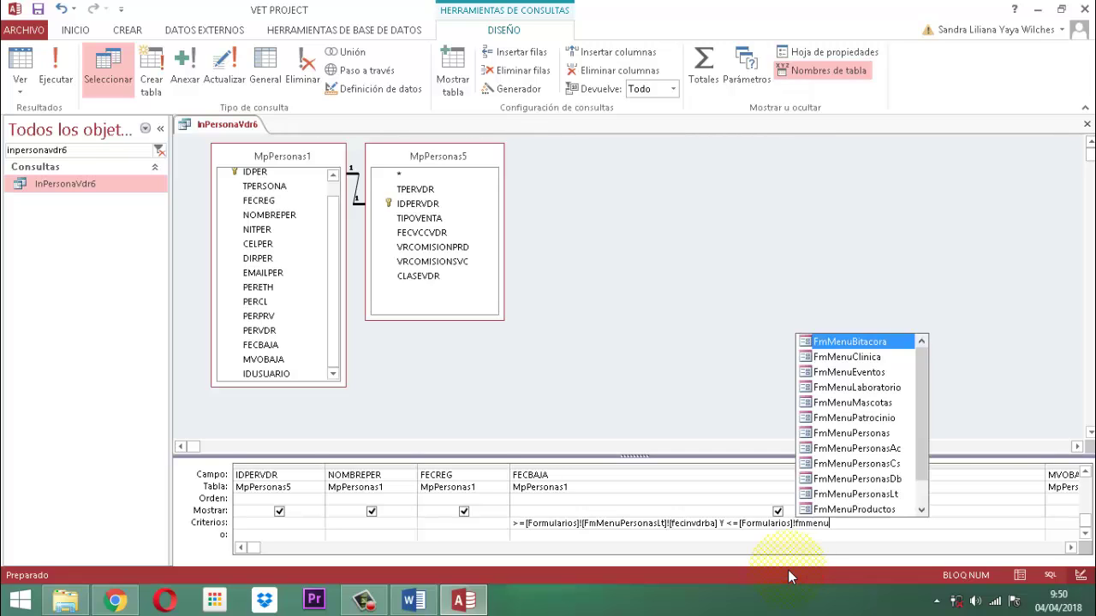
pyautogui.write('personasl')
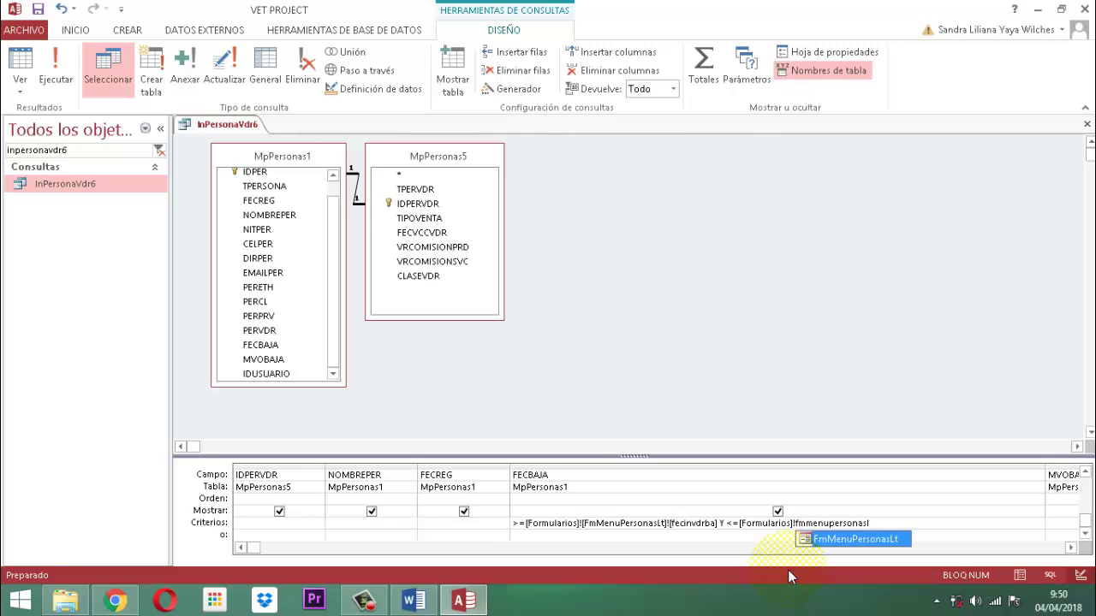
pyautogui.doubleClick(869, 539)
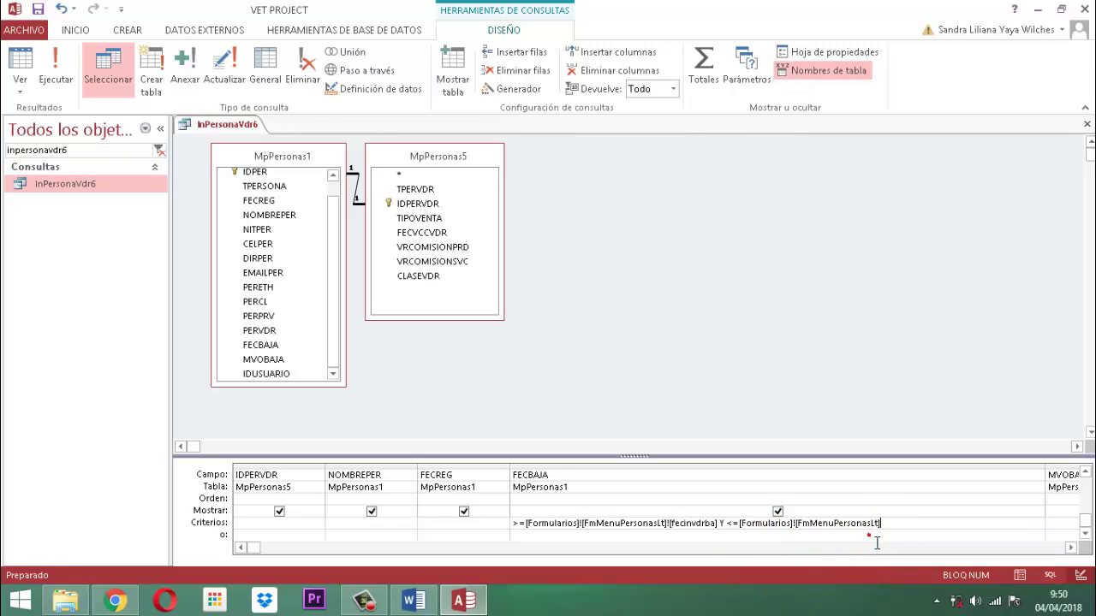
pyautogui.write('!fe')
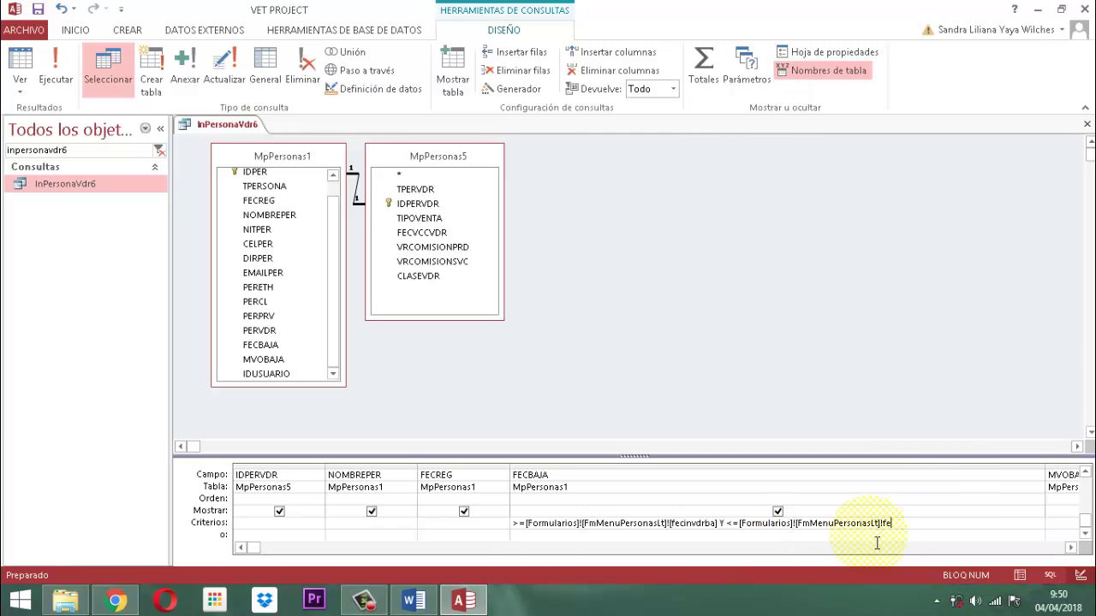
pyautogui.write('cfnvdr')
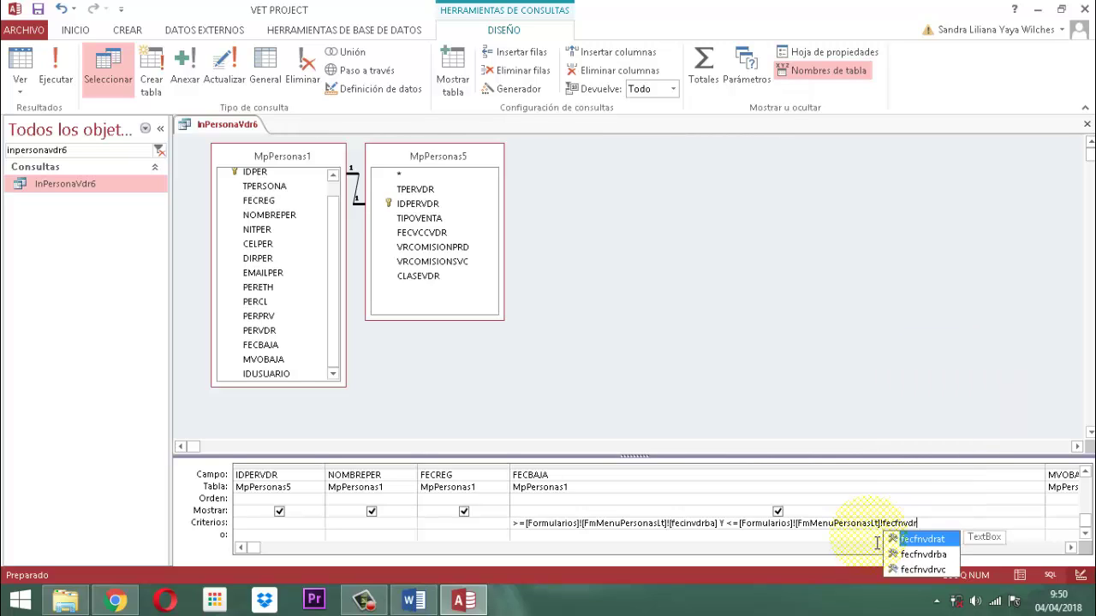
pyautogui.write('b')
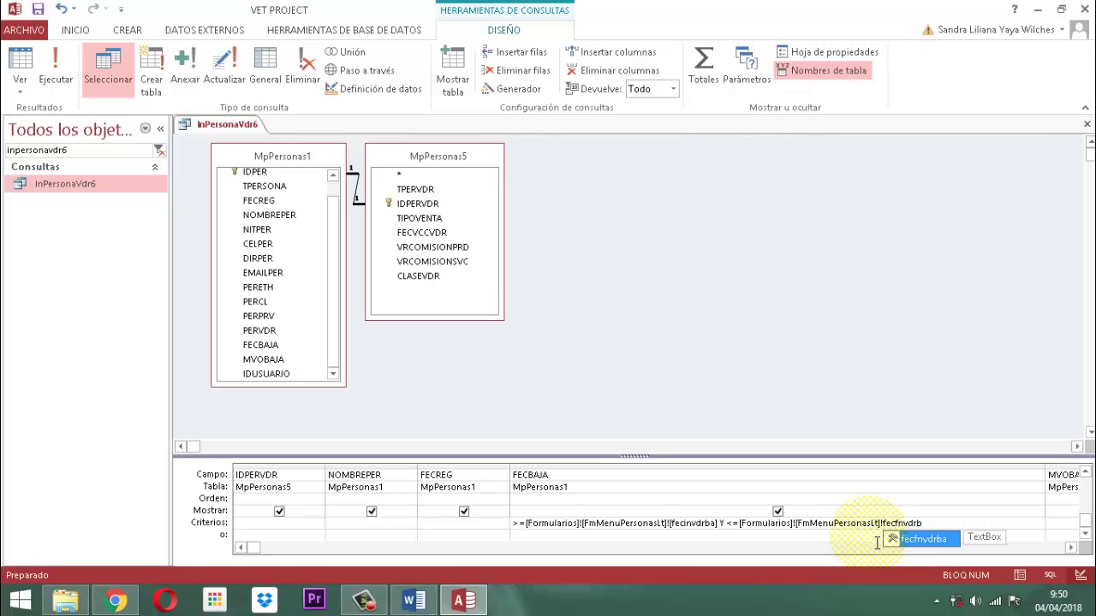
pyautogui.doubleClick(945, 543)
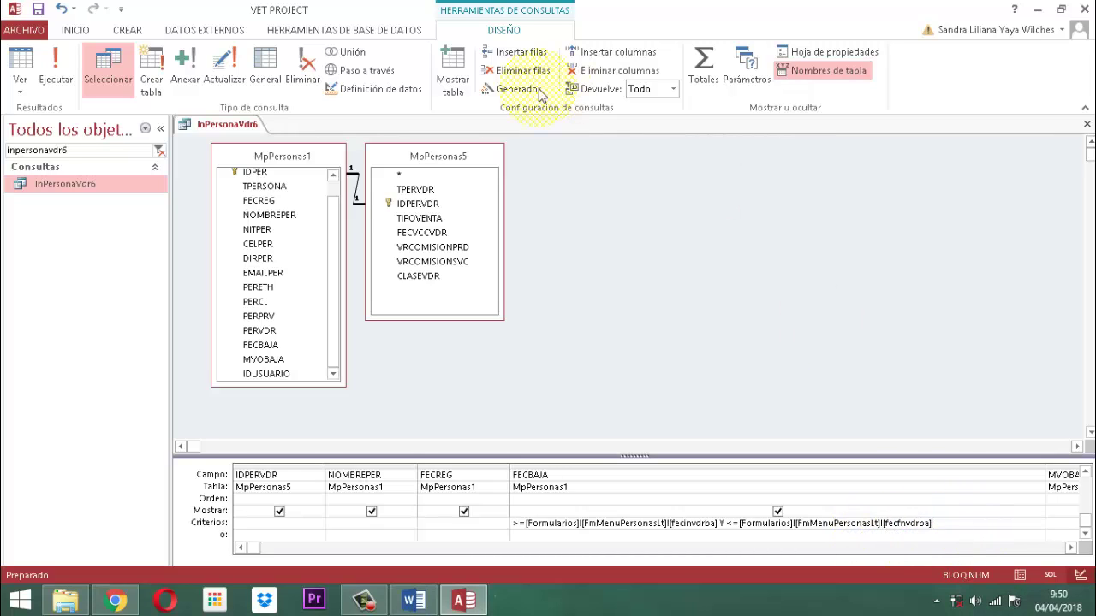
# Save and close the InPersonaVdr6 query.
pyautogui.rightClick(219, 133)
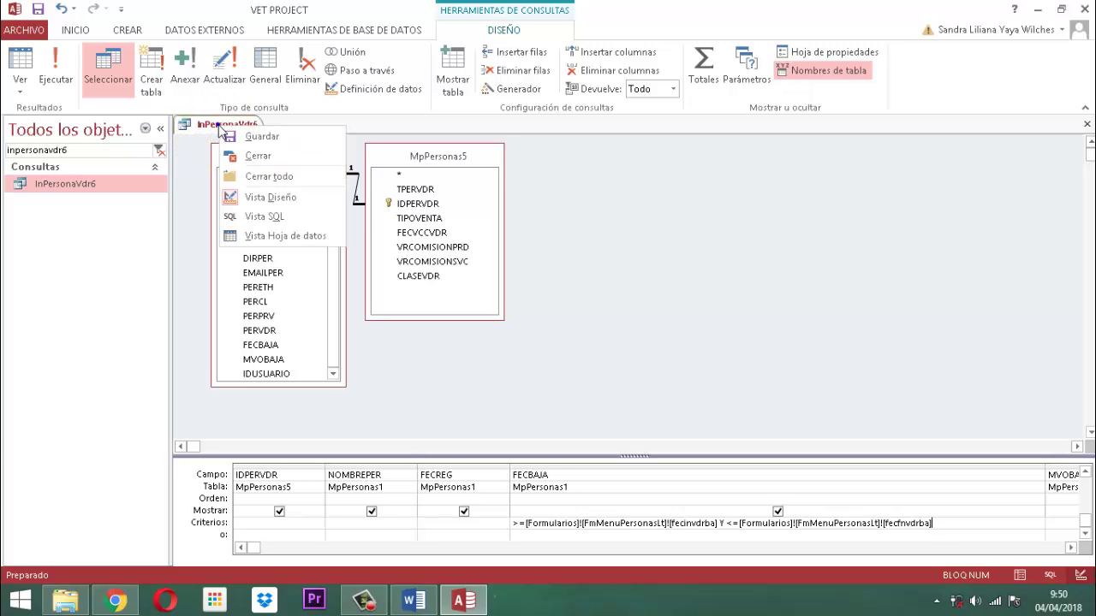
pyautogui.click(257, 136)
pyautogui.rightClick(232, 126)
pyautogui.click(267, 155)
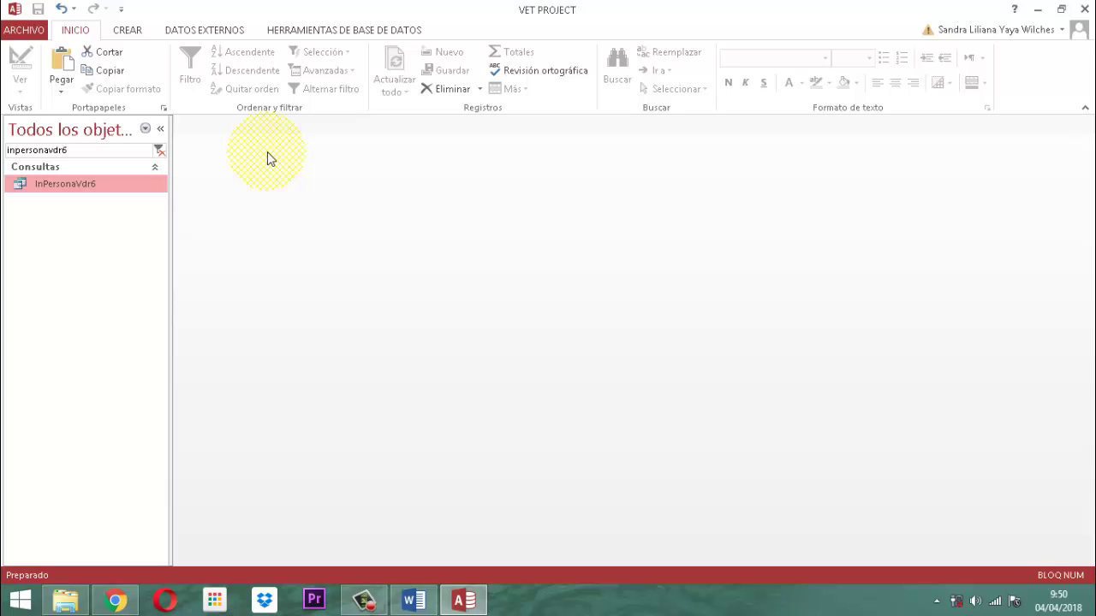
# Create a blank report and save it as Inpersonavdr6.
pyautogui.click(126, 32)
pyautogui.click(726, 76)
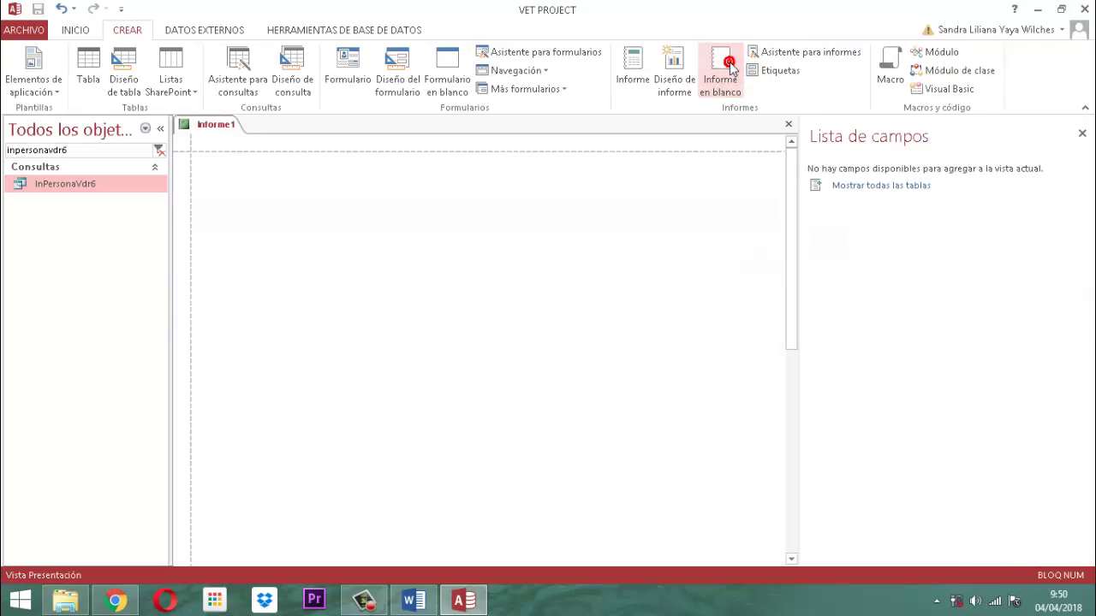
pyautogui.click(1082, 133)
pyautogui.rightClick(214, 127)
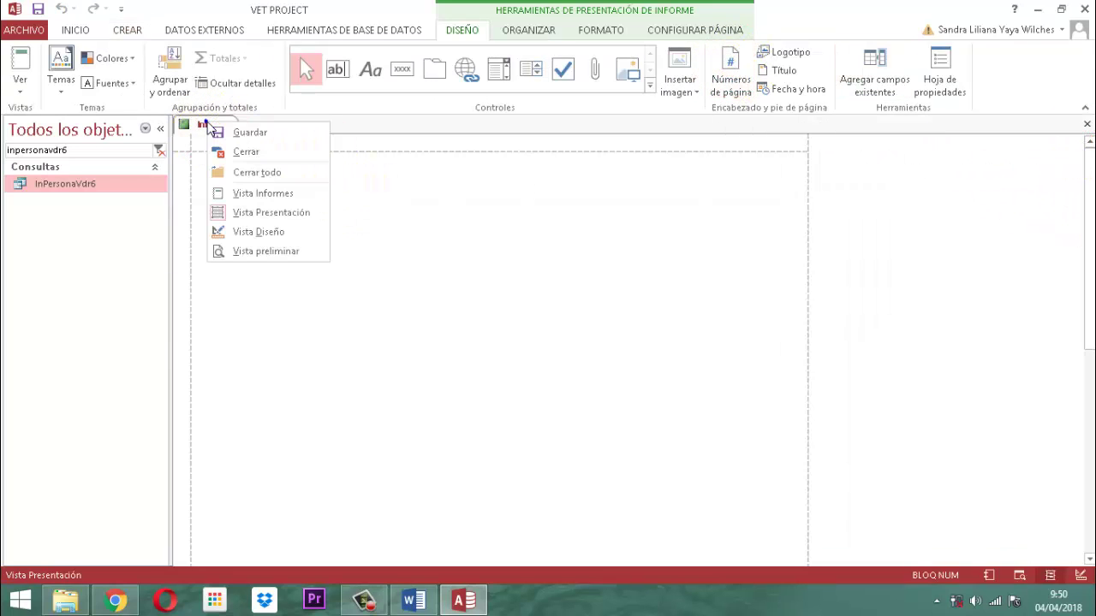
pyautogui.click(247, 137)
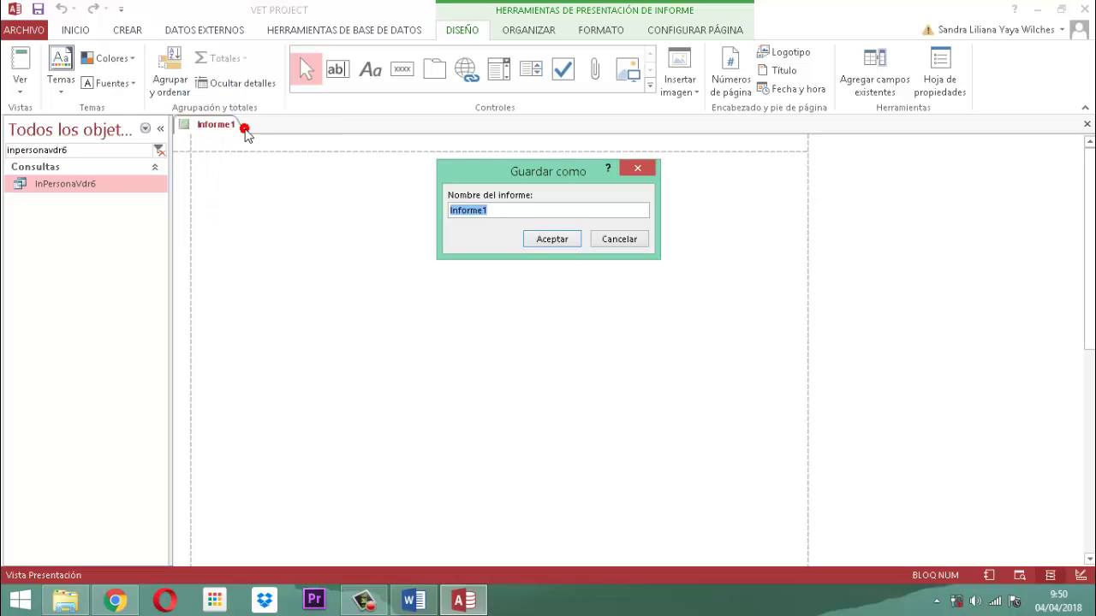
pyautogui.write('In')
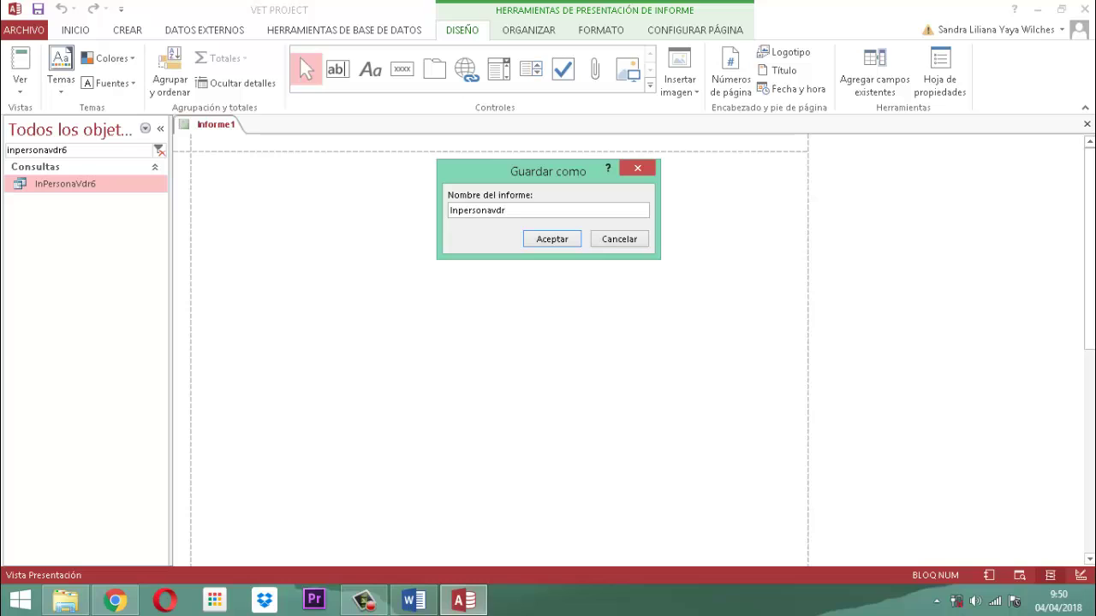
pyautogui.click(548, 241)
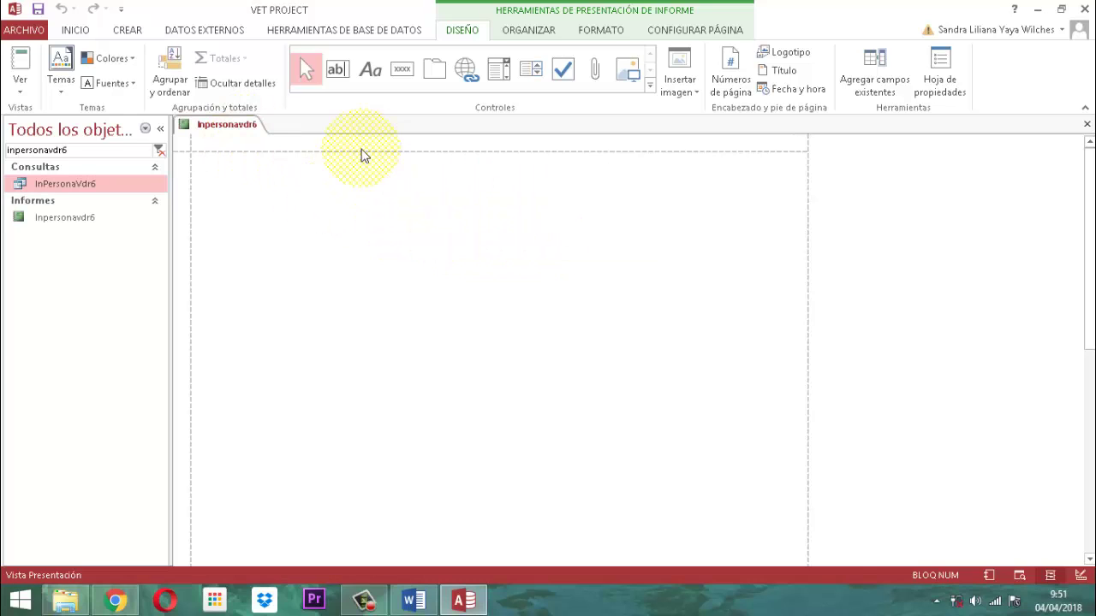
# In Design view, add a report title and remove it from its control layout.
pyautogui.rightClick(239, 126)
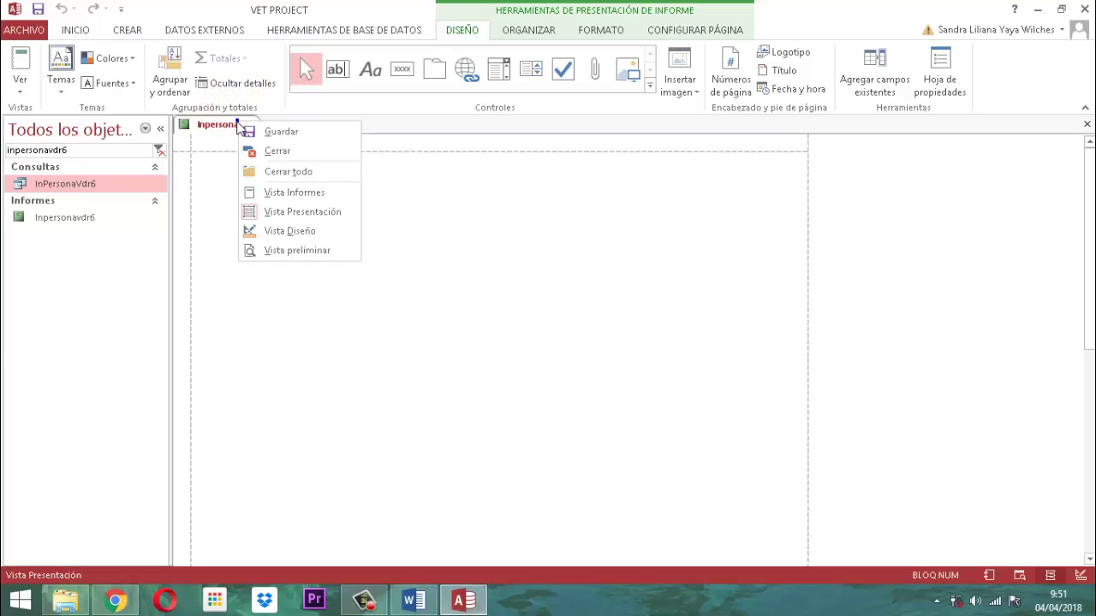
pyautogui.click(287, 231)
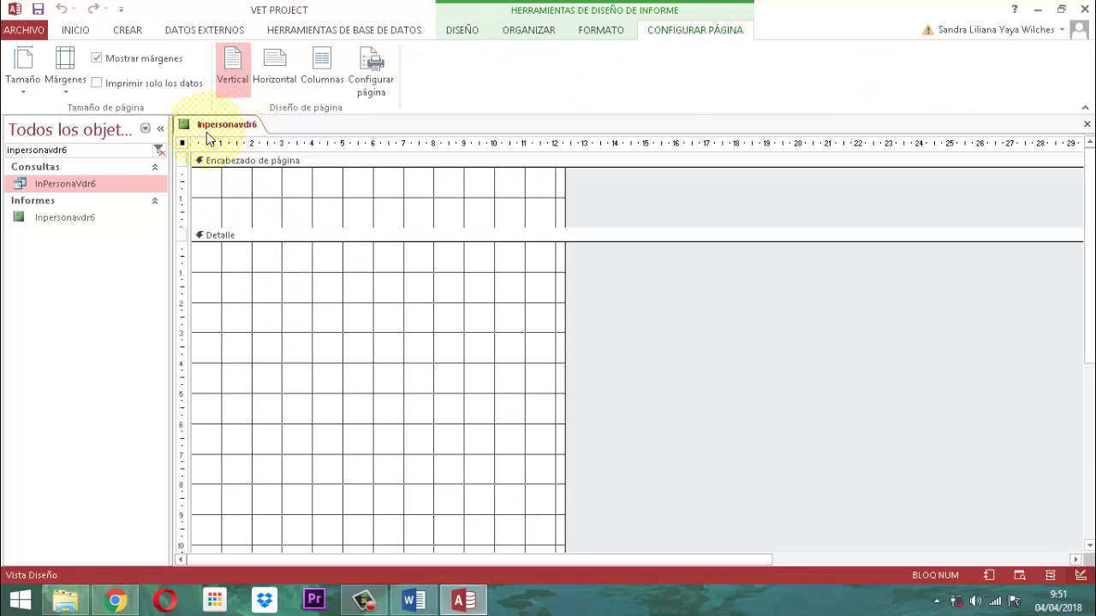
pyautogui.click(460, 31)
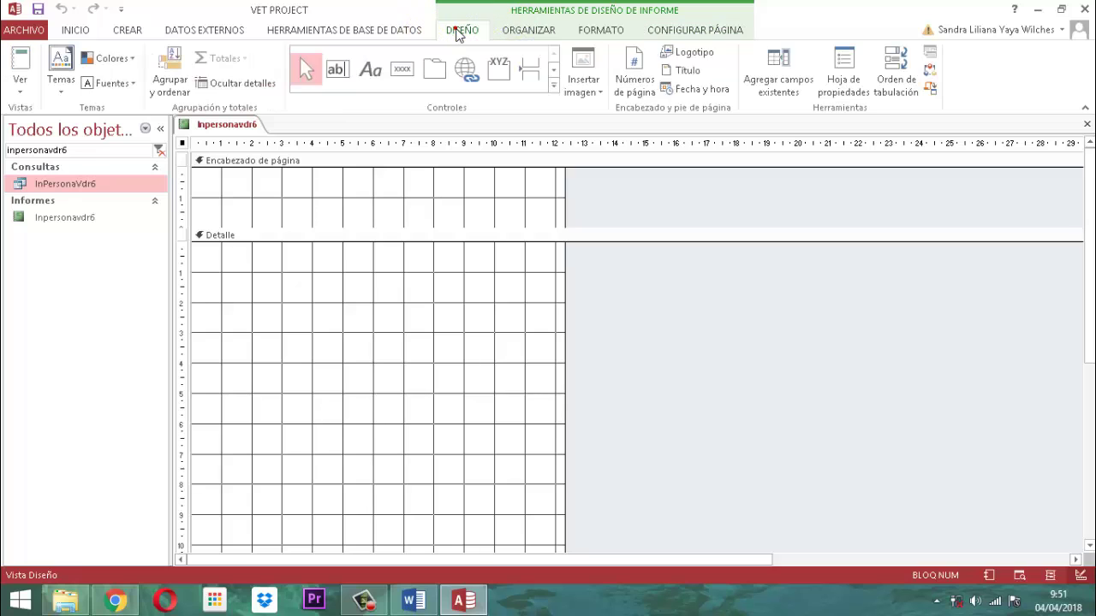
pyautogui.click(685, 70)
pyautogui.click(955, 218)
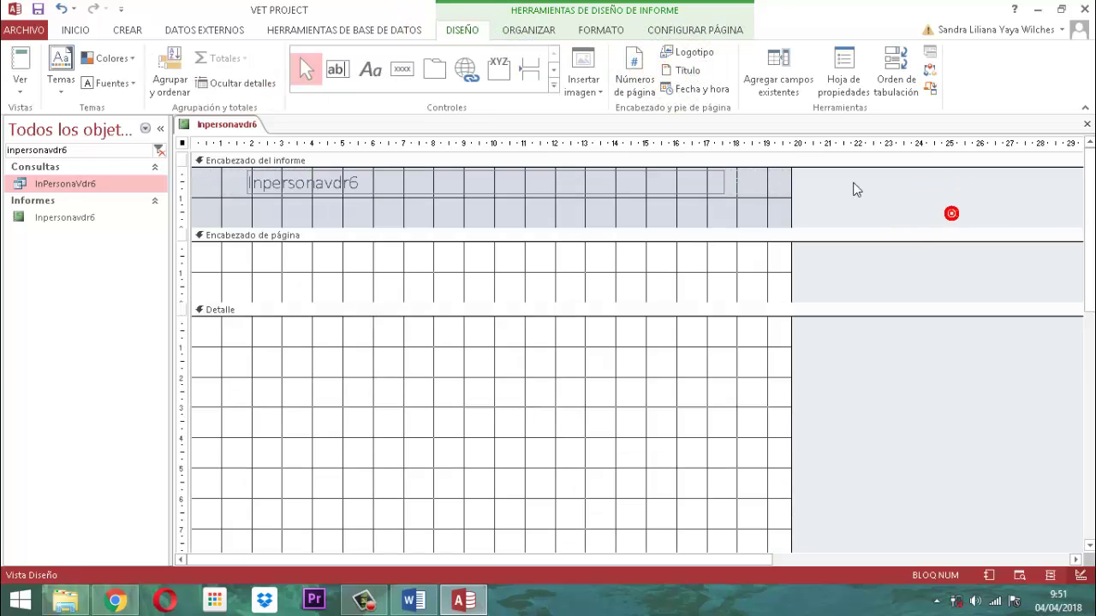
pyautogui.click(535, 181)
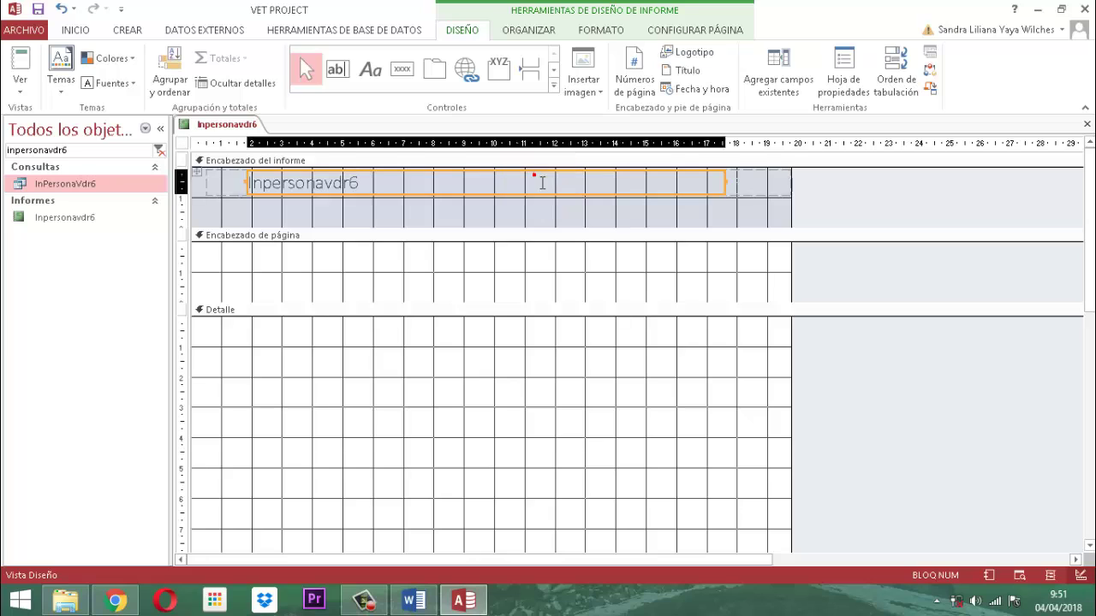
pyautogui.click(202, 180)
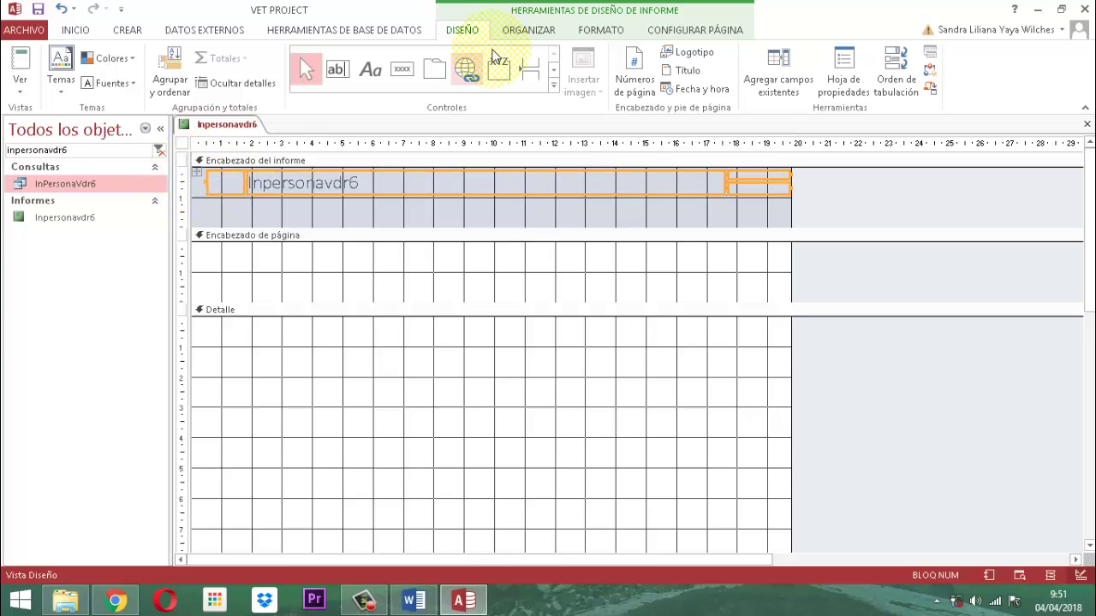
pyautogui.click(542, 27)
pyautogui.click(136, 72)
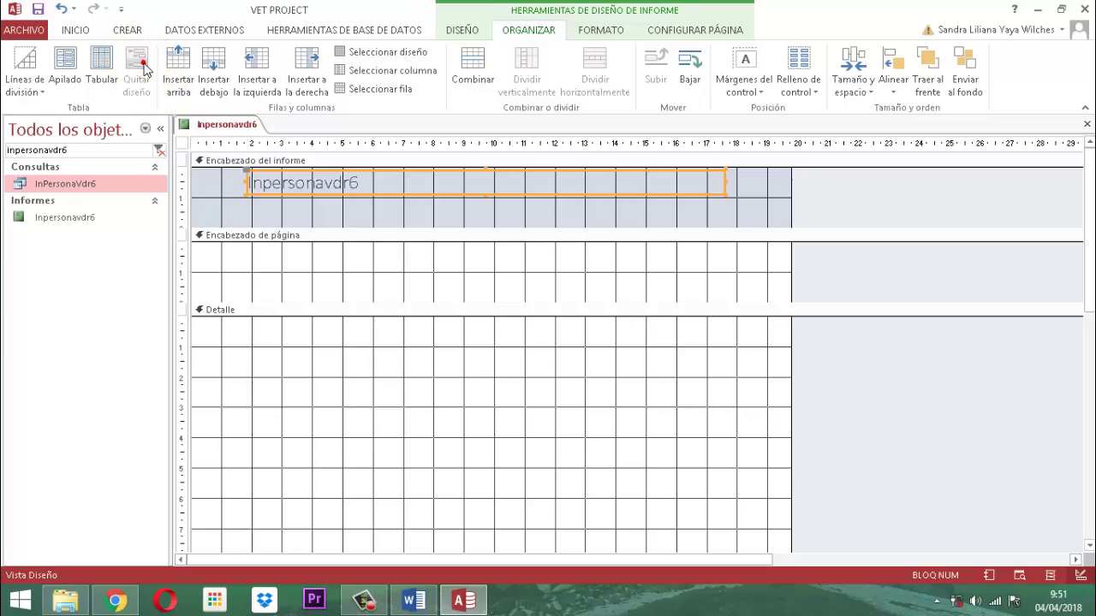
pyautogui.click(880, 190)
# Change the title text to 'INFORME - VENDEDORES DADOS DE BAJA'.
pyautogui.click(289, 183)
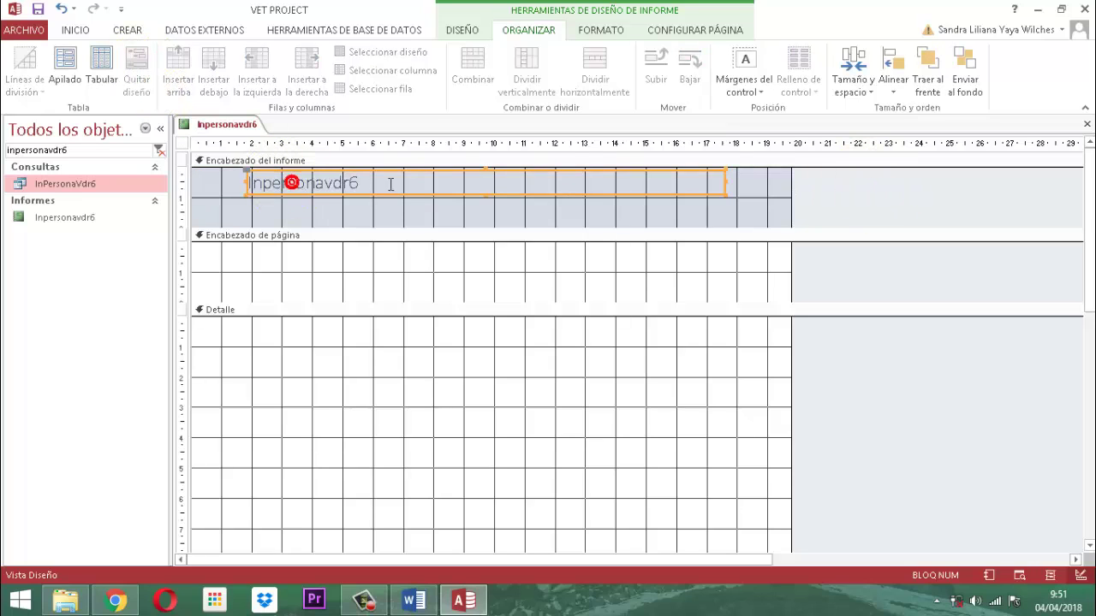
pyautogui.click(289, 183)
pyautogui.moveTo(386, 180); pyautogui.dragTo(249, 181)
pyautogui.press('capslock')
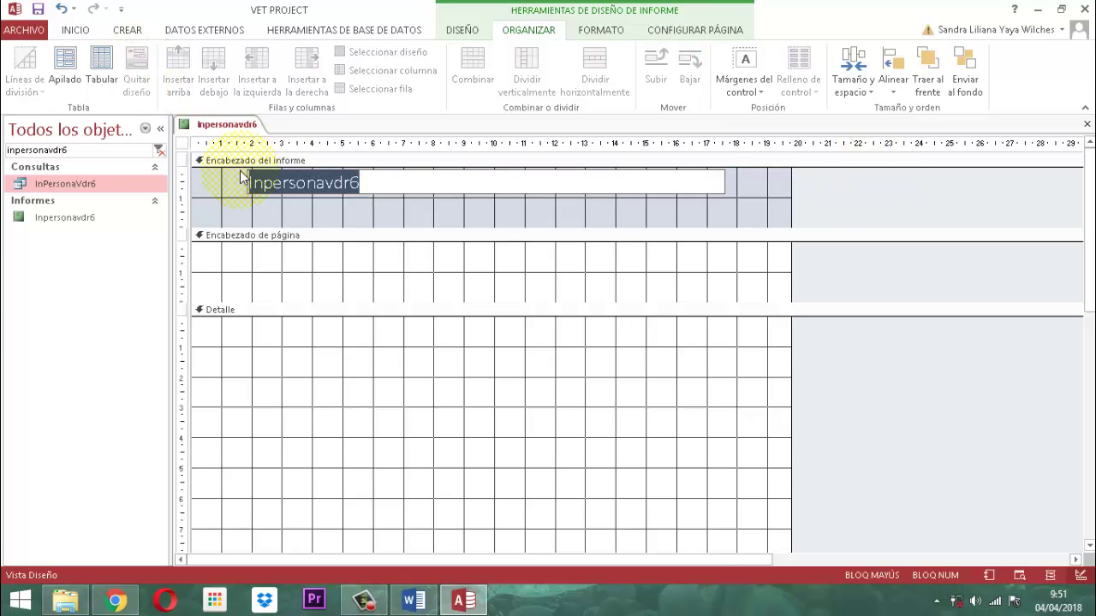
pyautogui.write('INFORME - ')
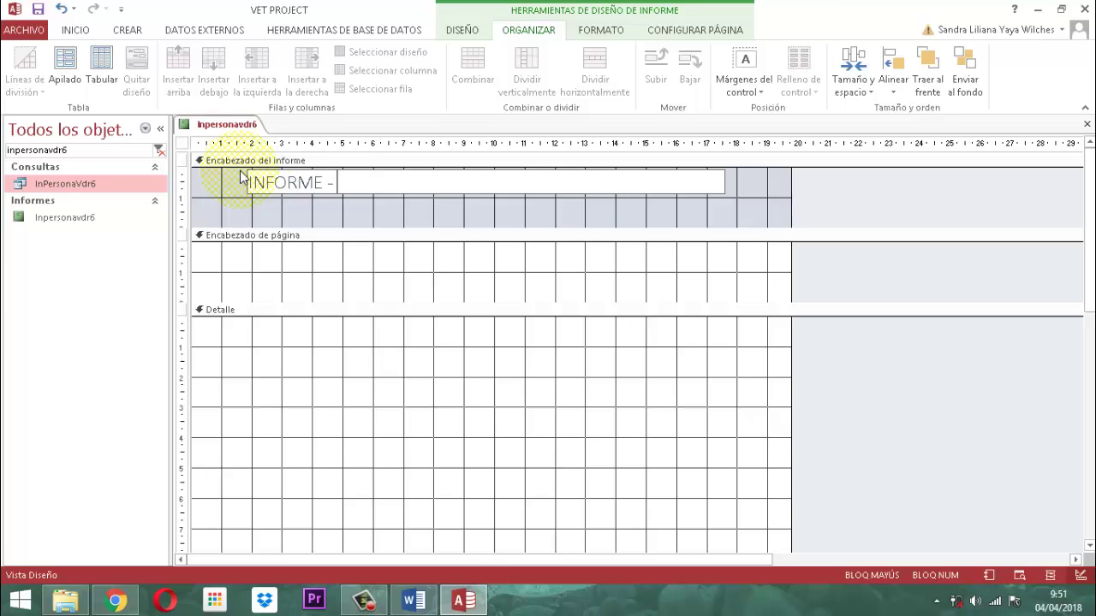
pyautogui.write('VENDEDORES DA')
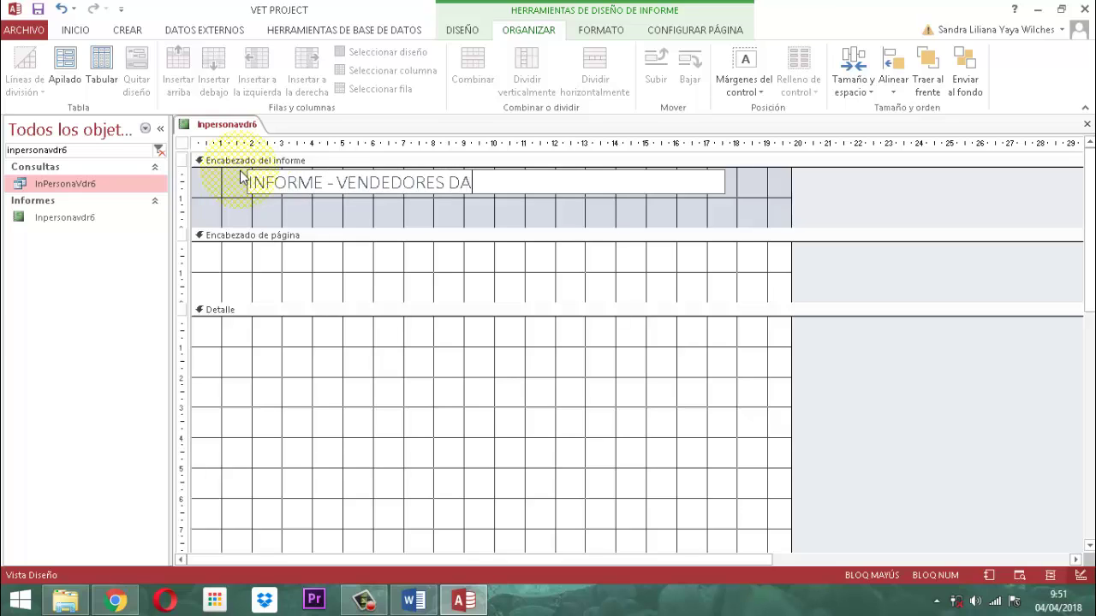
pyautogui.write('DOS DE BAJA')
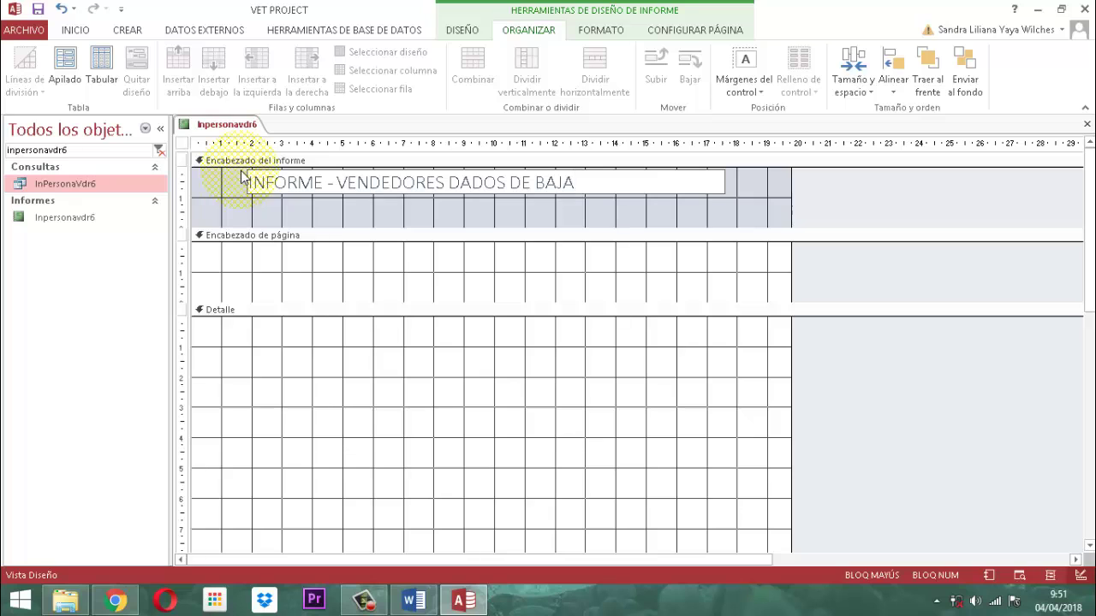
pyautogui.click(909, 222)
pyautogui.click(536, 190)
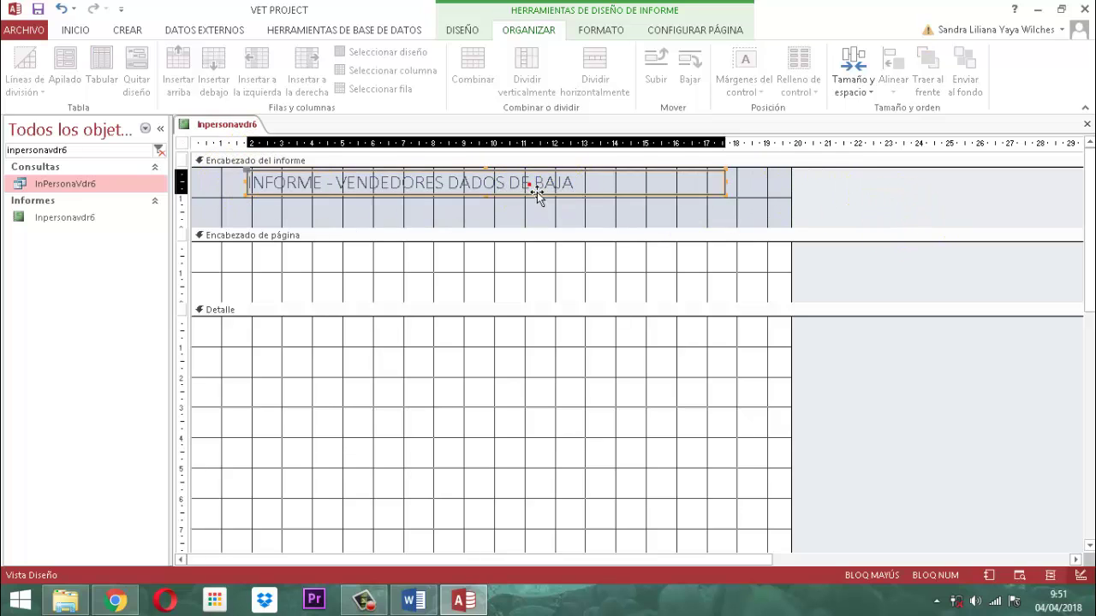
# Make the report title dark, bold and centred.
pyautogui.click(601, 31)
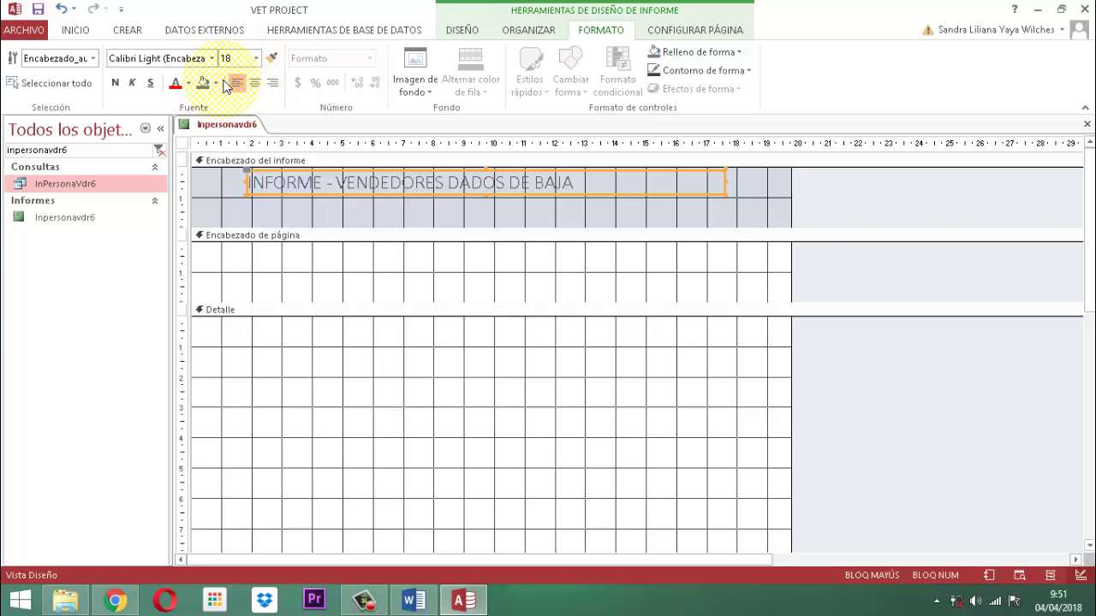
pyautogui.click(189, 82)
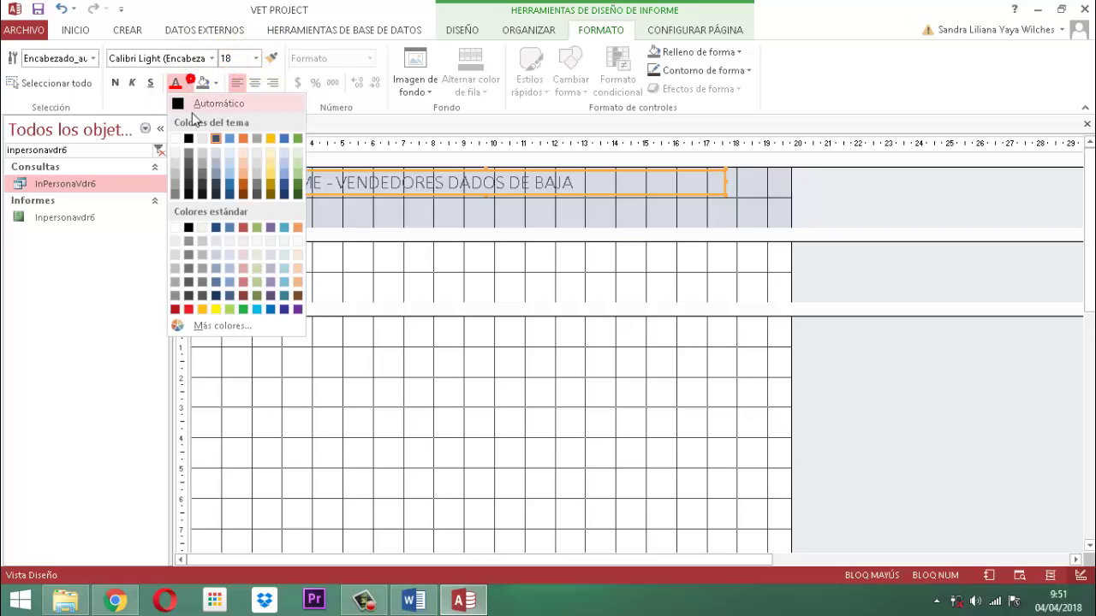
pyautogui.click(189, 152)
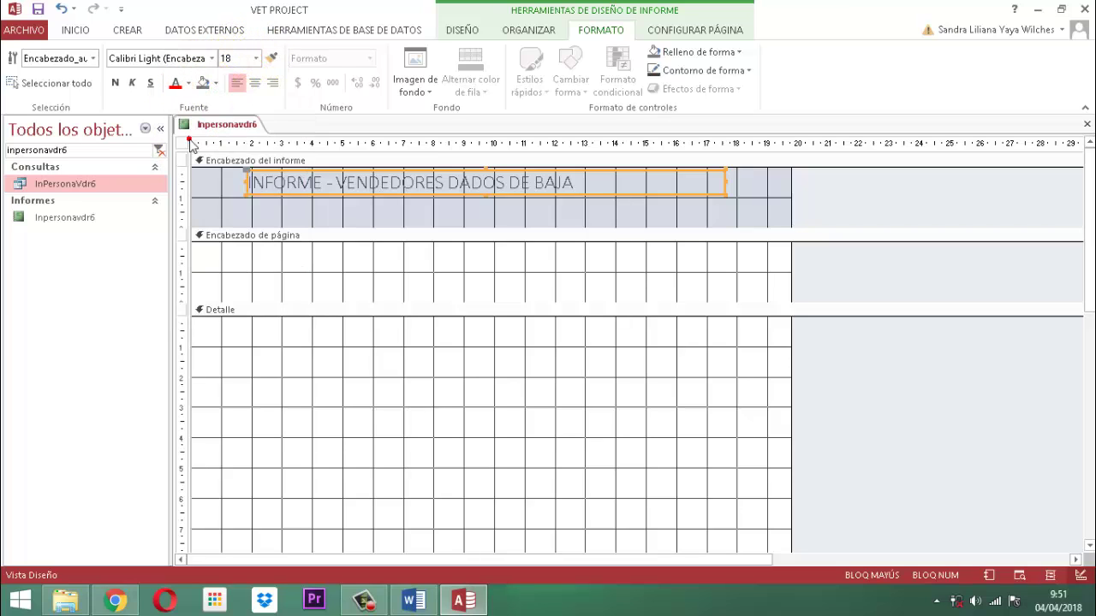
pyautogui.click(115, 83)
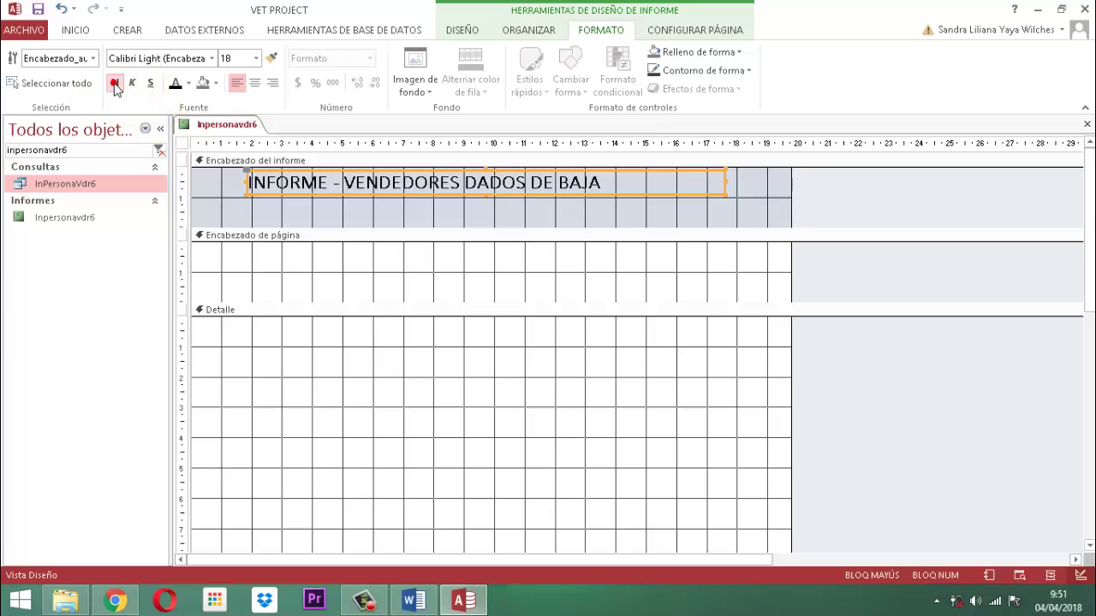
pyautogui.click(252, 82)
pyautogui.click(868, 200)
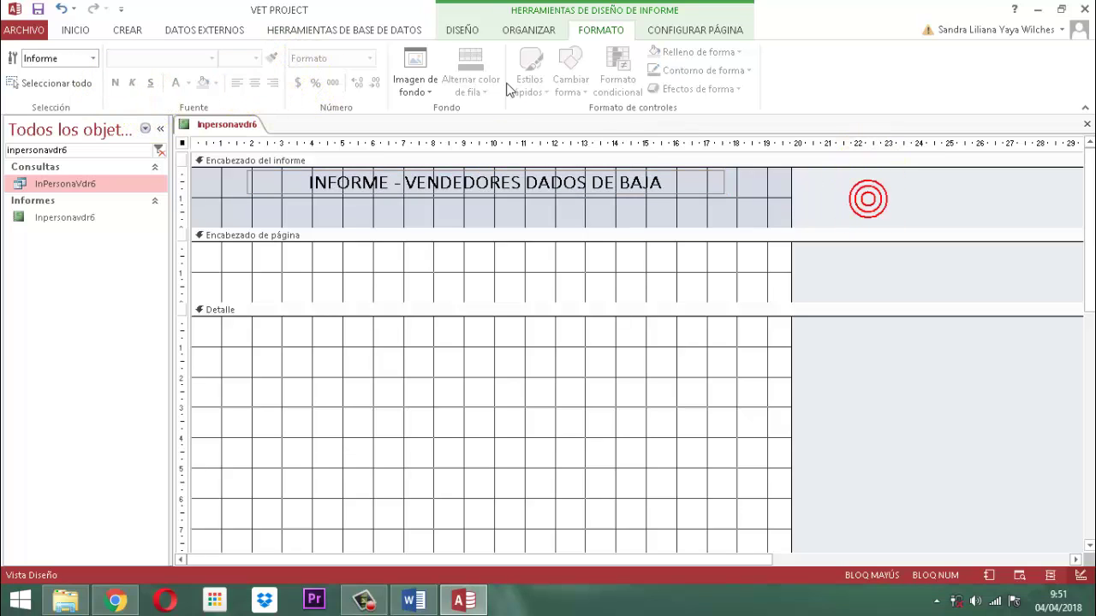
# Set the page to portrait, apply a margin preset and use Carta 8.5"x11" paper.
pyautogui.click(690, 31)
pyautogui.click(252, 75)
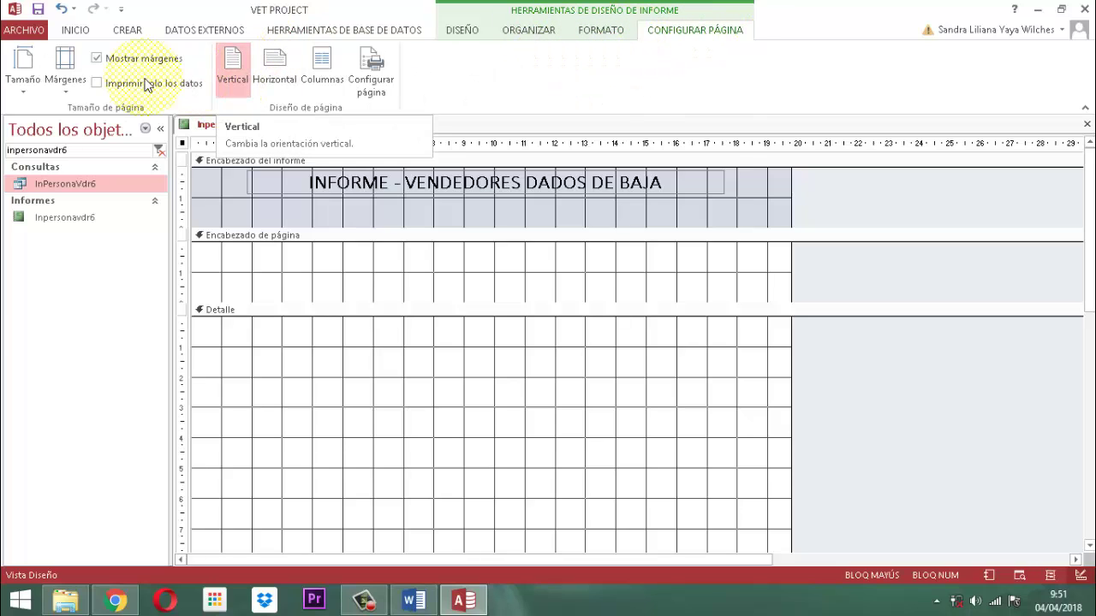
pyautogui.click(70, 85)
pyautogui.click(78, 209)
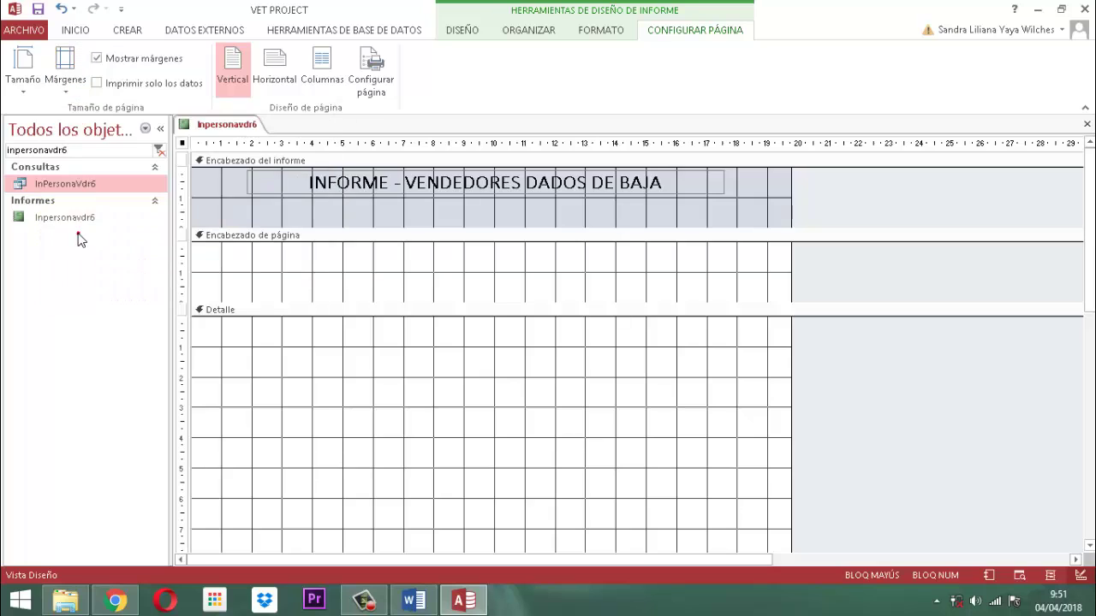
pyautogui.click(23, 78)
pyautogui.click(54, 128)
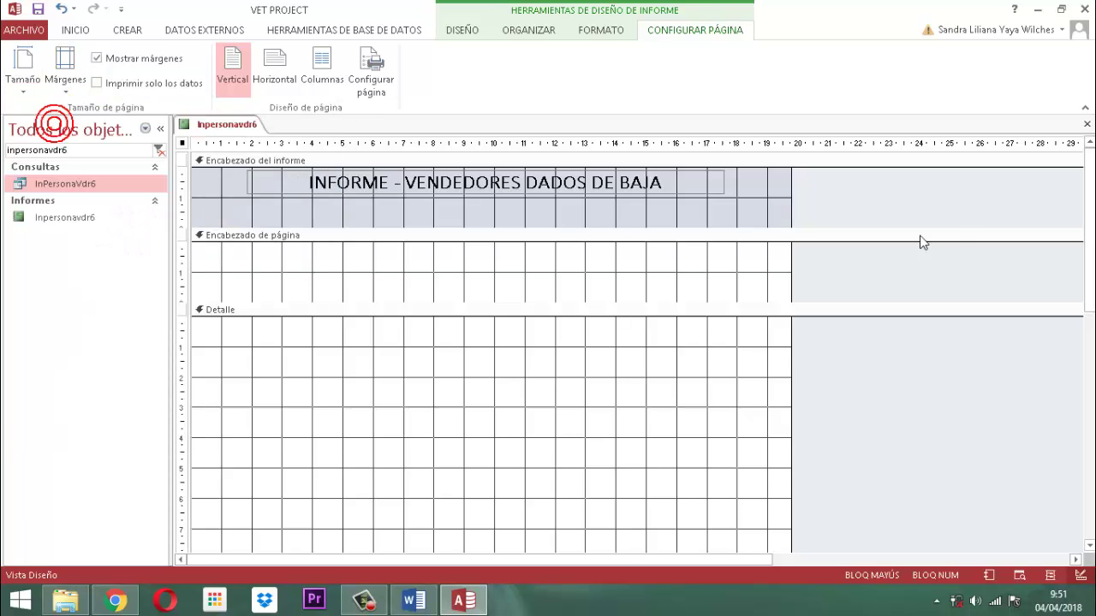
# Give the report header a white background.
pyautogui.click(255, 212)
pyautogui.click(610, 32)
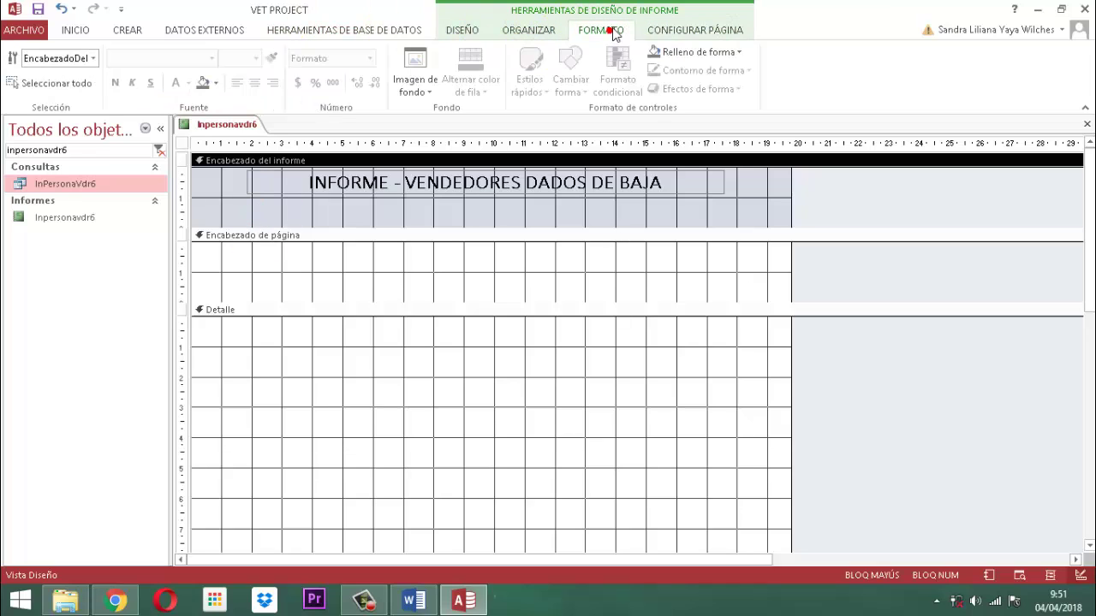
pyautogui.click(216, 83)
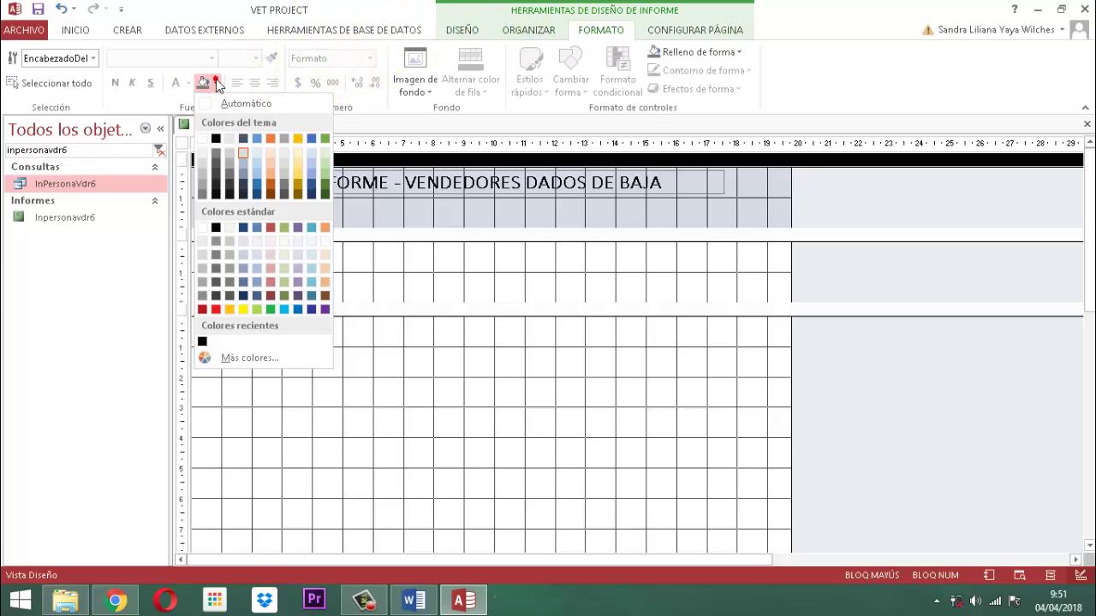
pyautogui.click(203, 138)
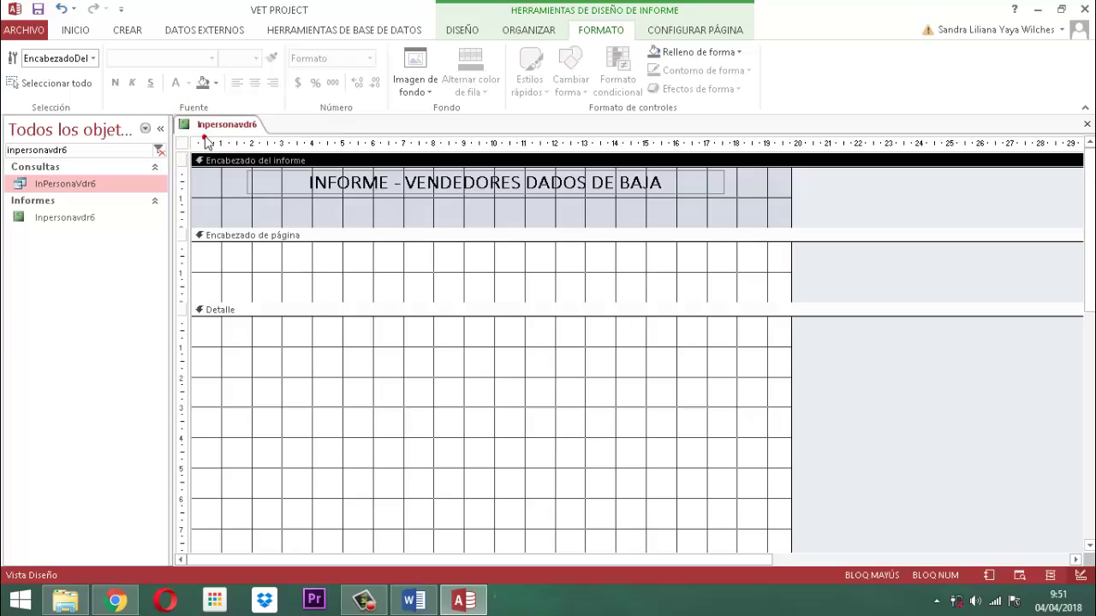
pyautogui.click(874, 199)
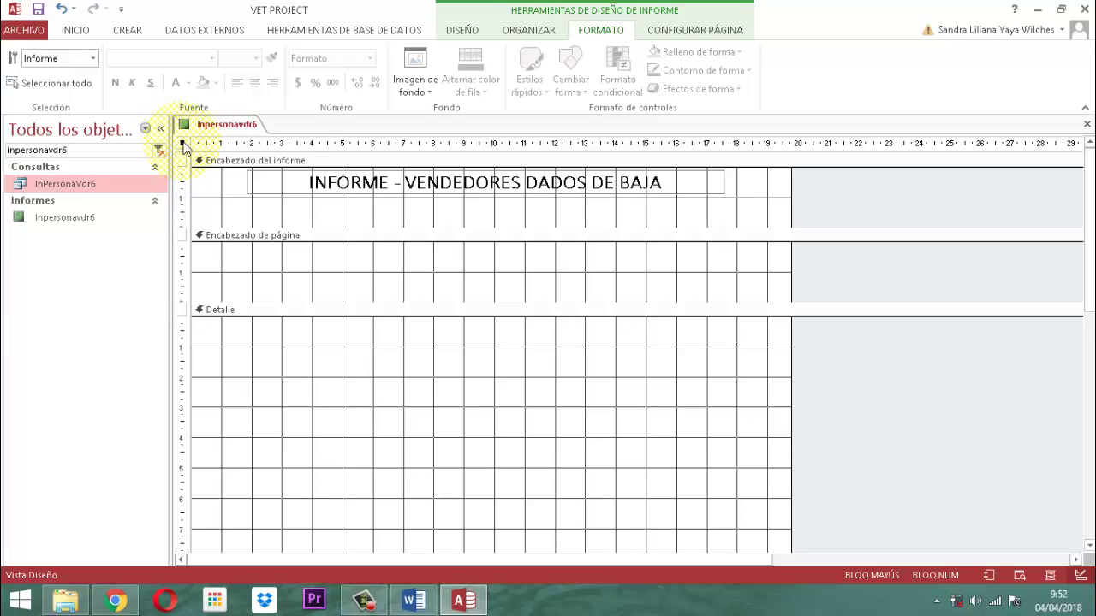
# Show the report's Property Sheet on the Datos tab.
pyautogui.click(461, 29)
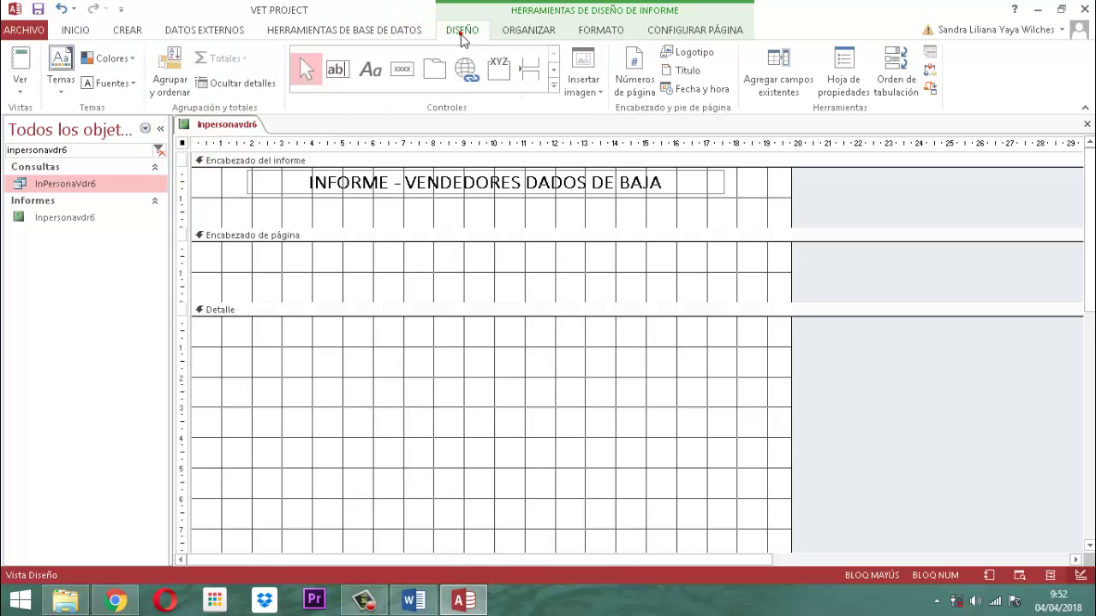
pyautogui.click(850, 92)
pyautogui.click(866, 194)
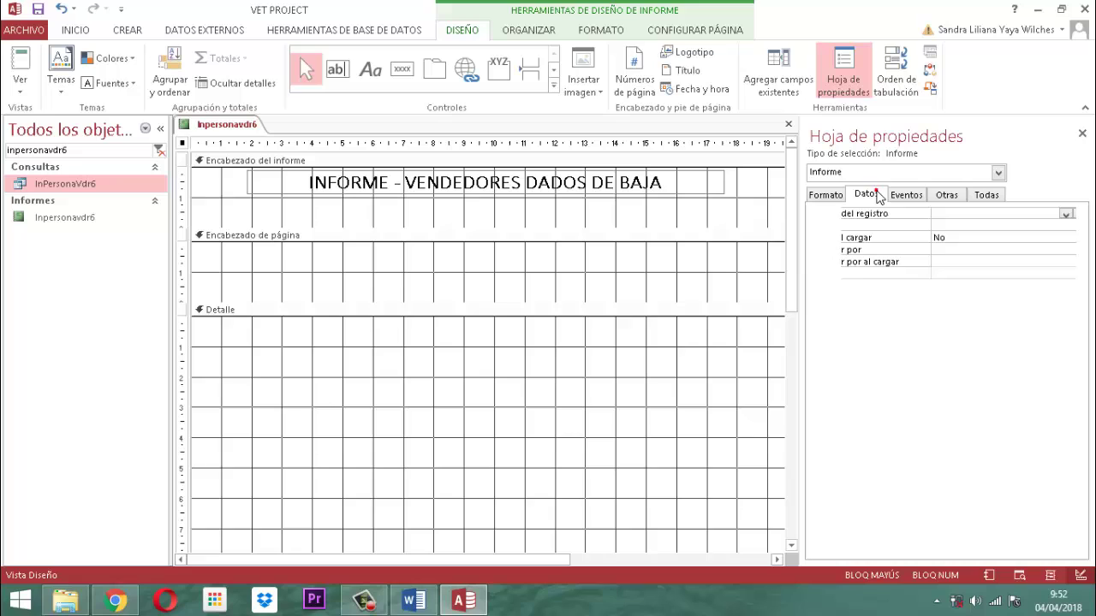
# Set the report's Origen del registro to the InPersonaVdr6 query and close the Property Sheet.
pyautogui.click(937, 214)
pyautogui.write('INPERSONAVDR6')
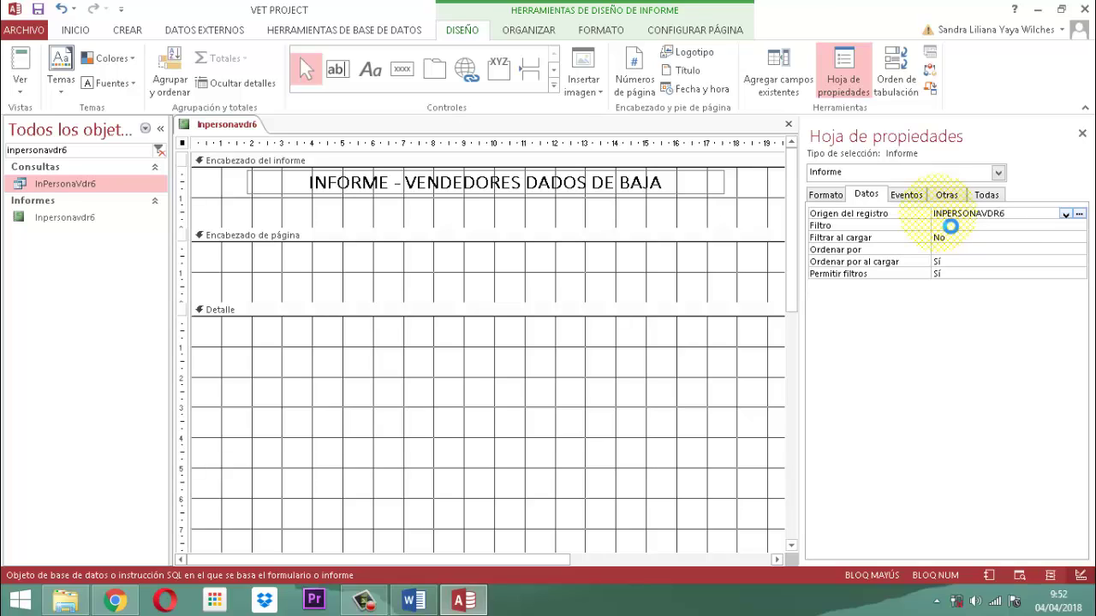
pyautogui.click(950, 226)
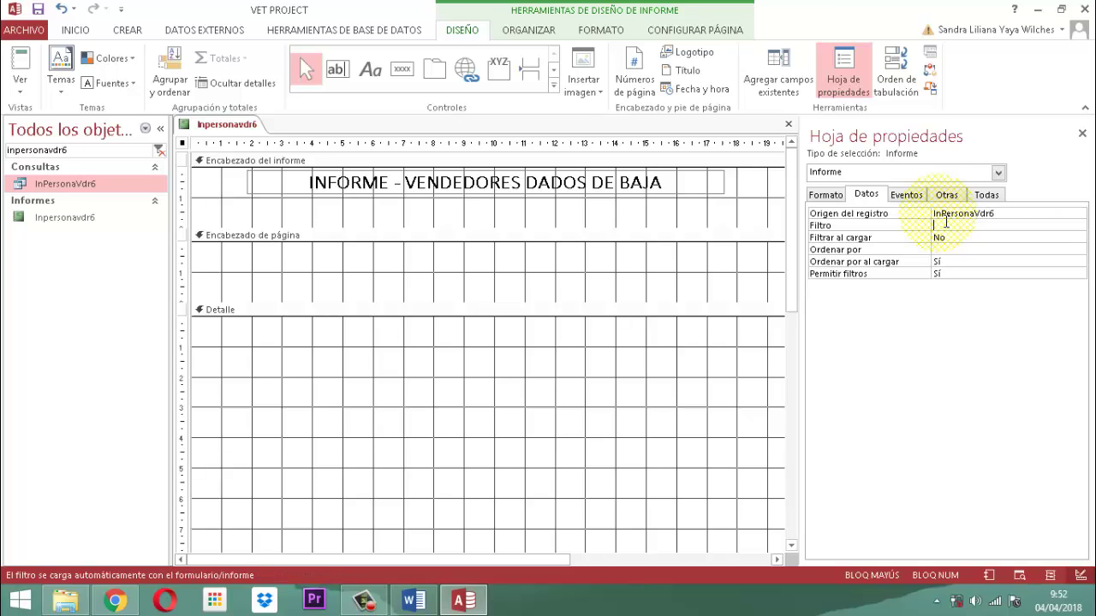
pyautogui.click(1082, 135)
# Drag IDPERVDR, then NOMBREPER, FECREG, FECBAJA and MVOBAJA from the field list into Detalle.
pyautogui.click(781, 80)
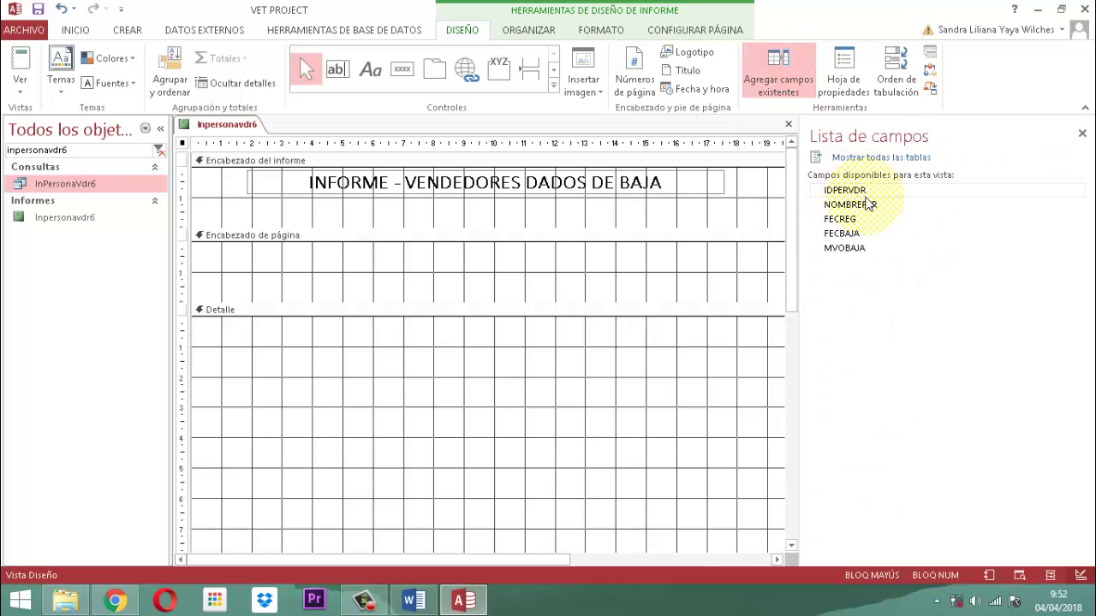
pyautogui.moveTo(844, 191); pyautogui.dragTo(469, 350)
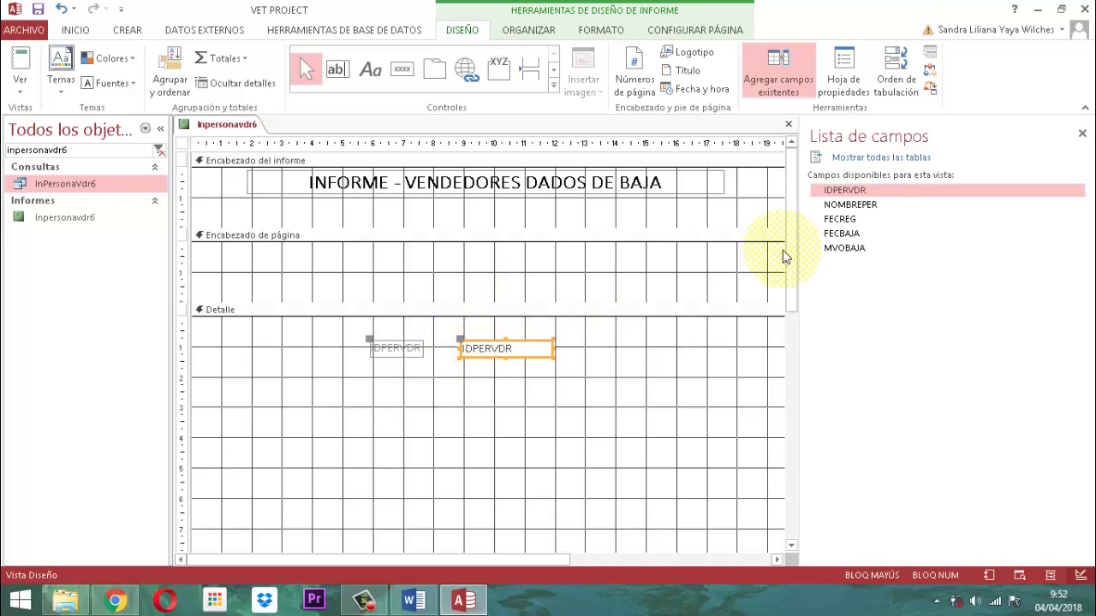
pyautogui.click(873, 207)
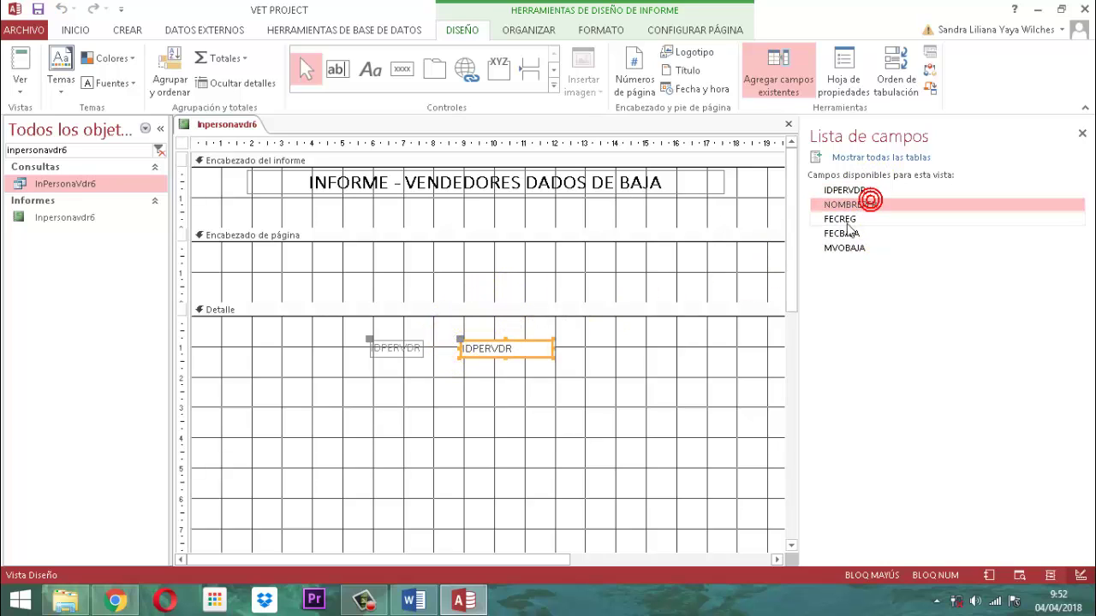
pyautogui.keyDown('shift'); pyautogui.click(853, 221); pyautogui.keyUp('shift')
pyautogui.keyDown('shift'); pyautogui.click(853, 232); pyautogui.keyUp('shift')
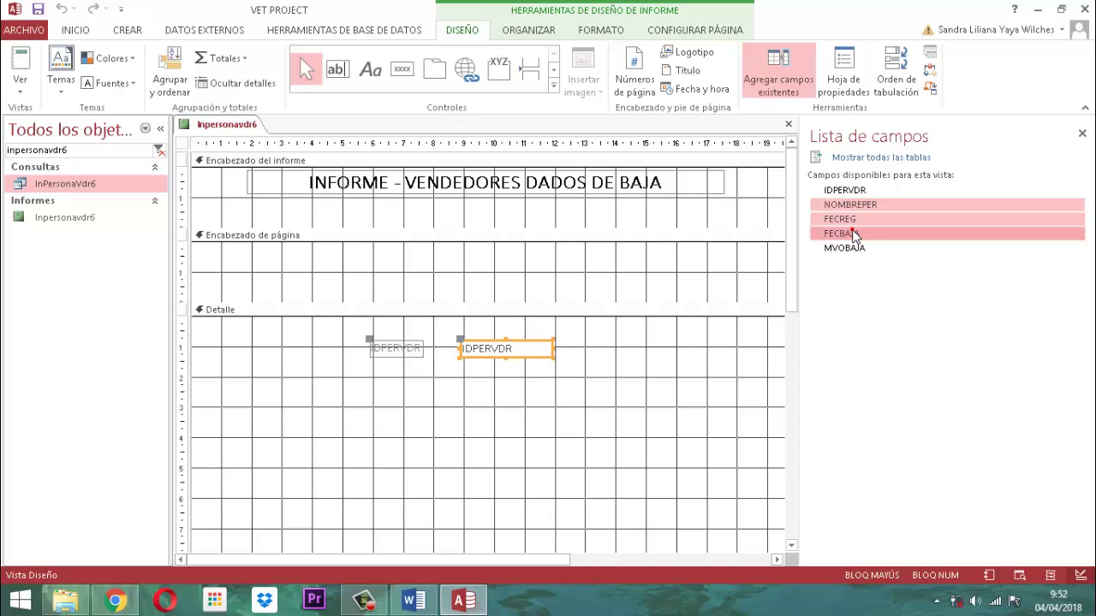
pyautogui.keyDown('shift'); pyautogui.click(859, 249); pyautogui.keyUp('shift')
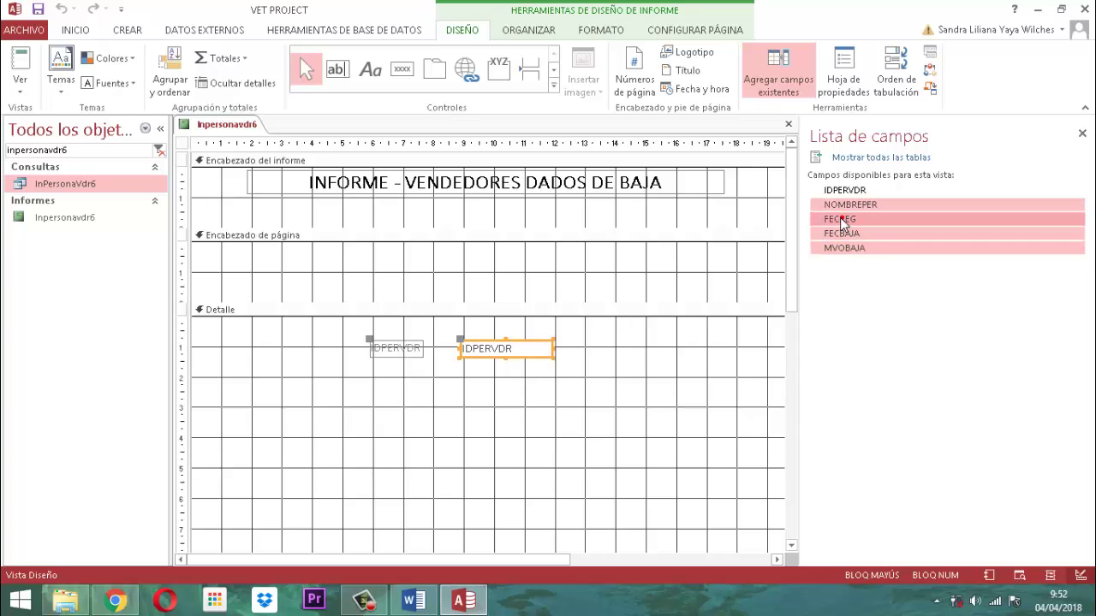
pyautogui.moveTo(840, 222); pyautogui.dragTo(499, 374)
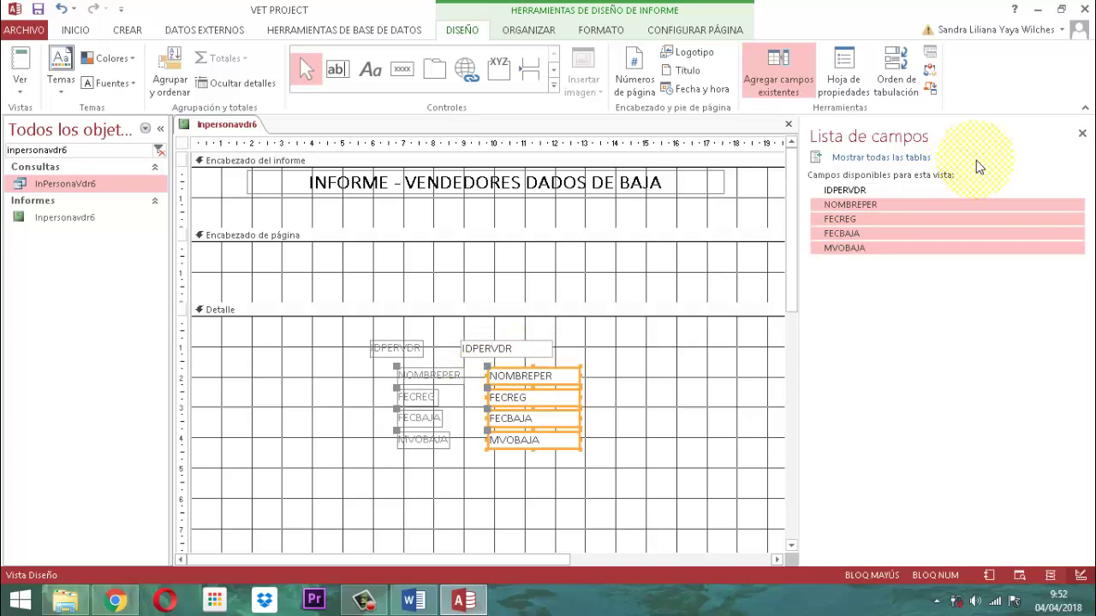
# Close the field list and select all the controls in Detalle.
pyautogui.click(1079, 139)
pyautogui.click(634, 448)
pyautogui.moveTo(605, 461); pyautogui.dragTo(362, 340)
# Format the selected Detalle labels and fields as black, bold, size 10 text.
pyautogui.click(602, 28)
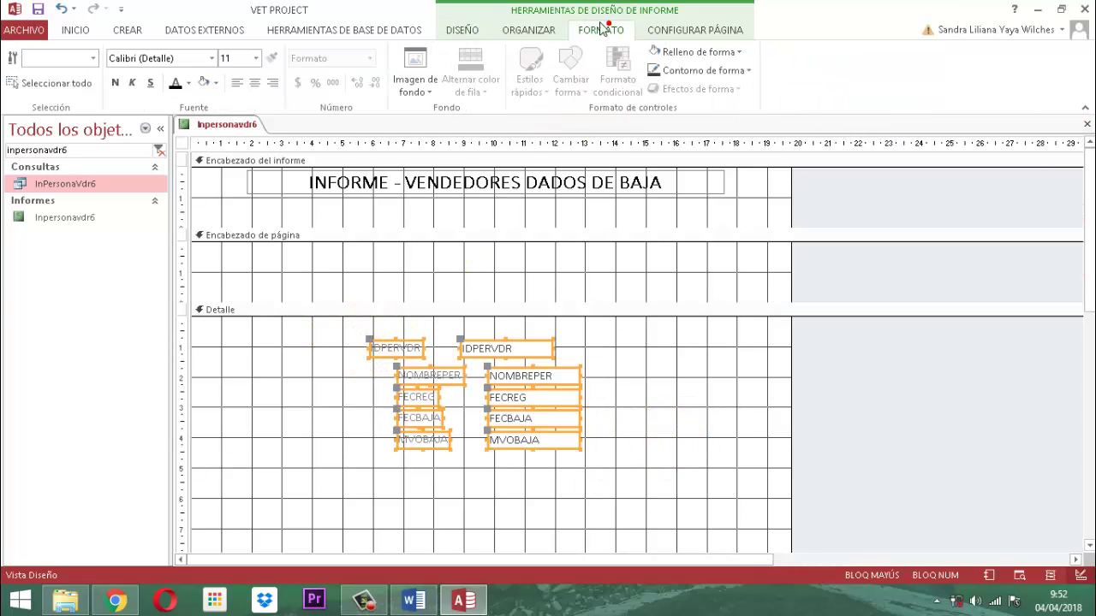
pyautogui.click(175, 82)
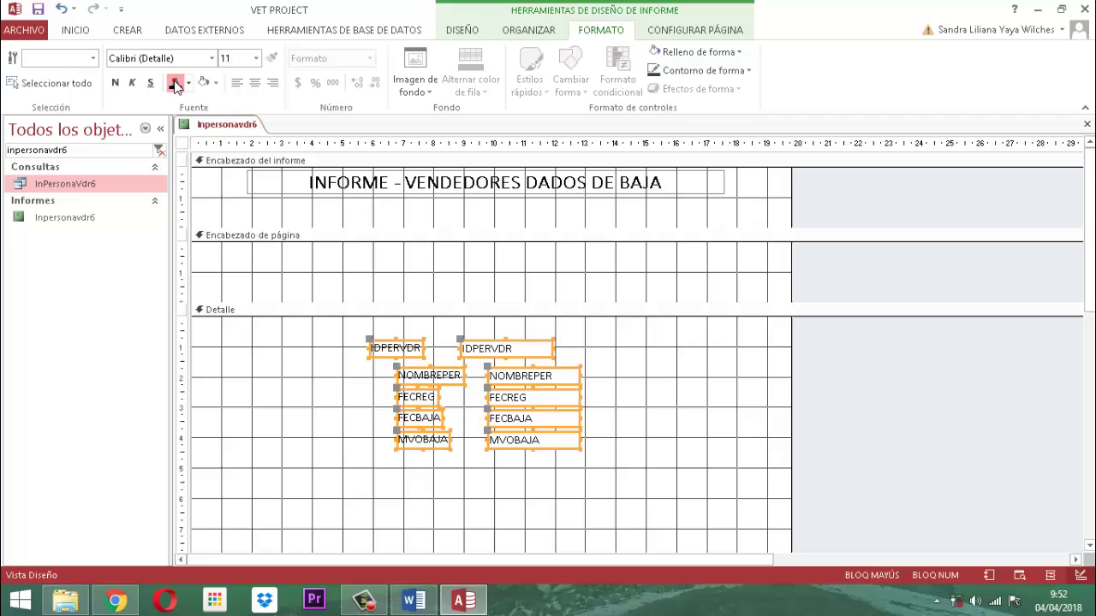
pyautogui.click(115, 82)
pyautogui.click(256, 59)
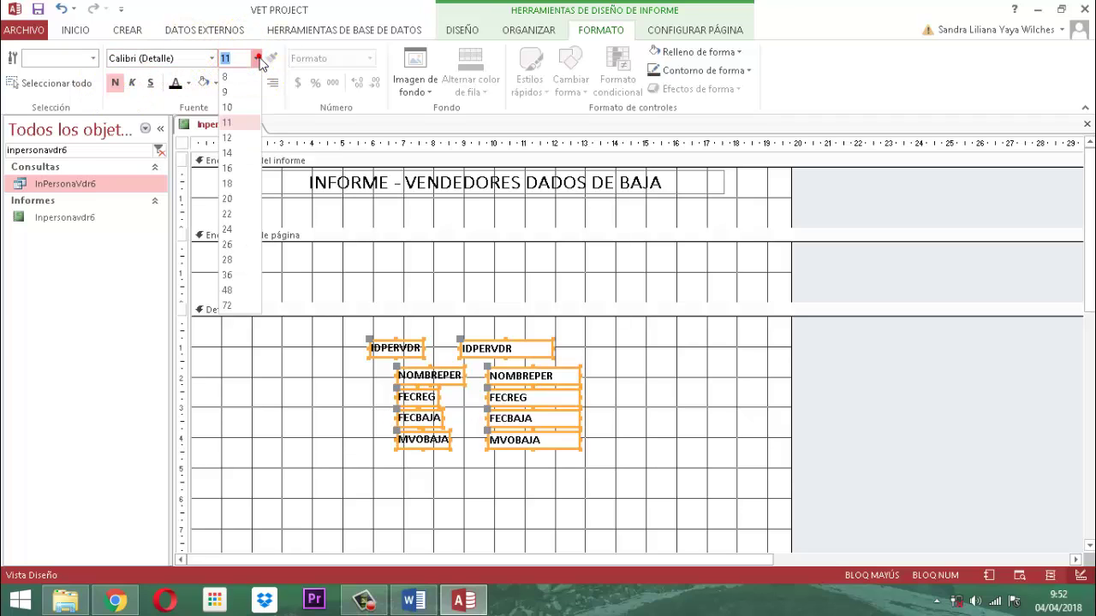
pyautogui.click(229, 107)
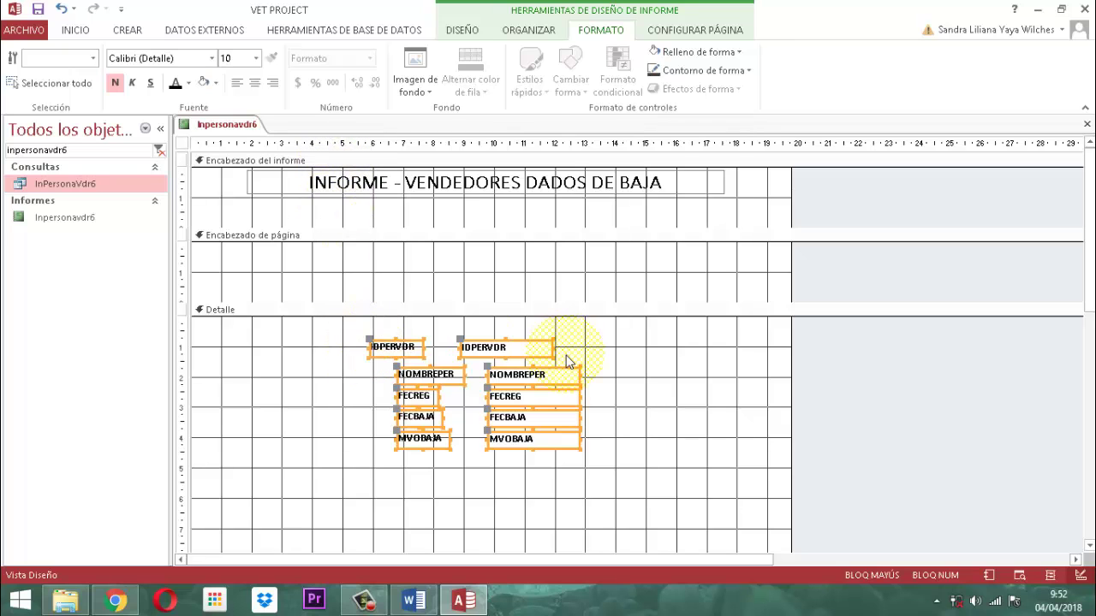
# Arrange the controls in a Tabular layout and shift it to the report's left margin.
pyautogui.click(519, 32)
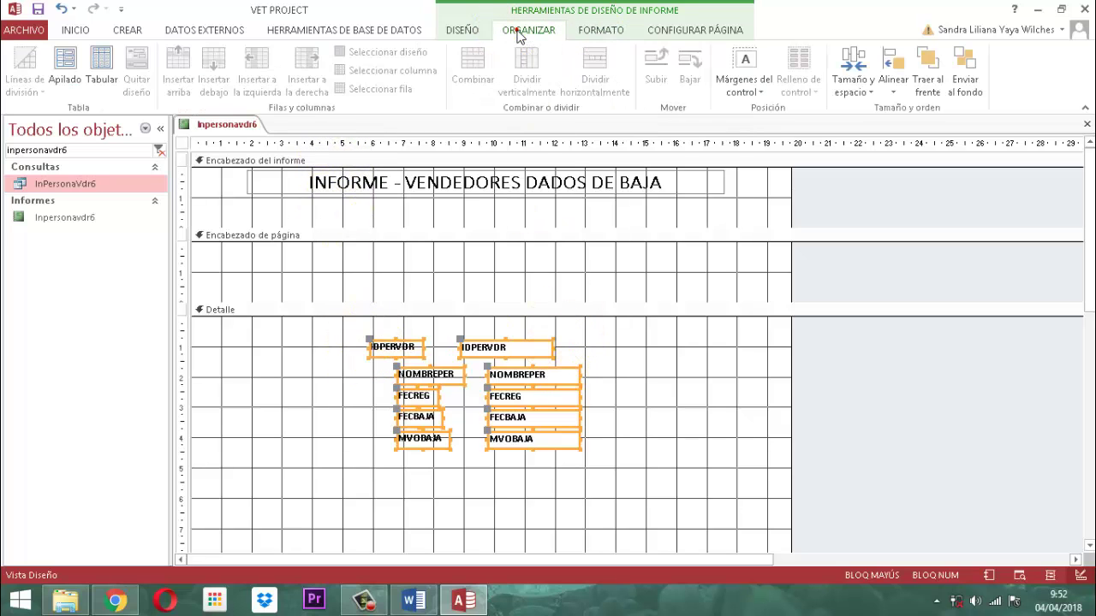
pyautogui.click(110, 56)
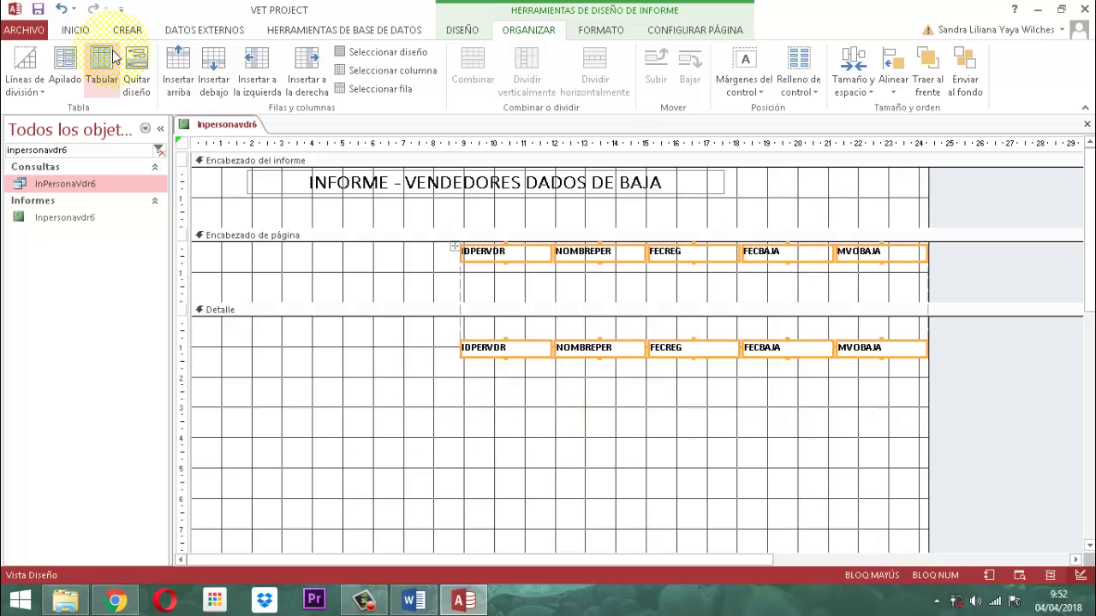
pyautogui.press('Left')
pyautogui.press('Left')
pyautogui.press('Left')
pyautogui.press('Left')
pyautogui.press('Left')
pyautogui.press('Left')
pyautogui.press('Left')
pyautogui.press('Left')
pyautogui.press('Left')
pyautogui.press('Left')
pyautogui.press('Left')
pyautogui.press('Left')
pyautogui.press('Left')
pyautogui.press('Left')
pyautogui.press('Left')
pyautogui.press('Left')
pyautogui.press('Left')
pyautogui.press('Left')
pyautogui.press('Left')
pyautogui.press('Left')
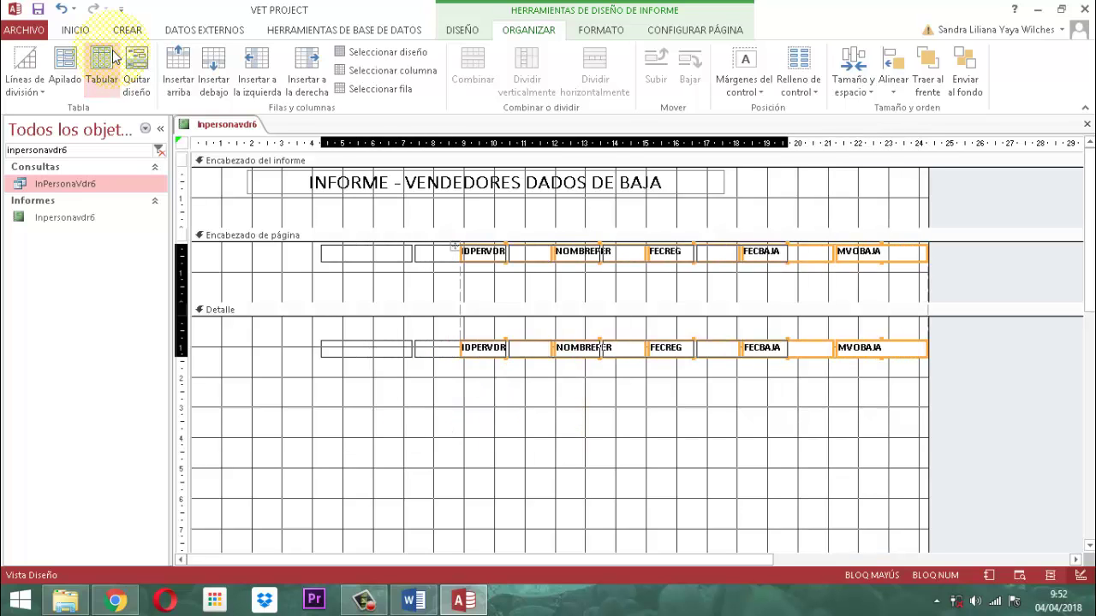
pyautogui.press('Left')
pyautogui.press('Left')
pyautogui.press('Left')
pyautogui.press('Left')
pyautogui.press('Left')
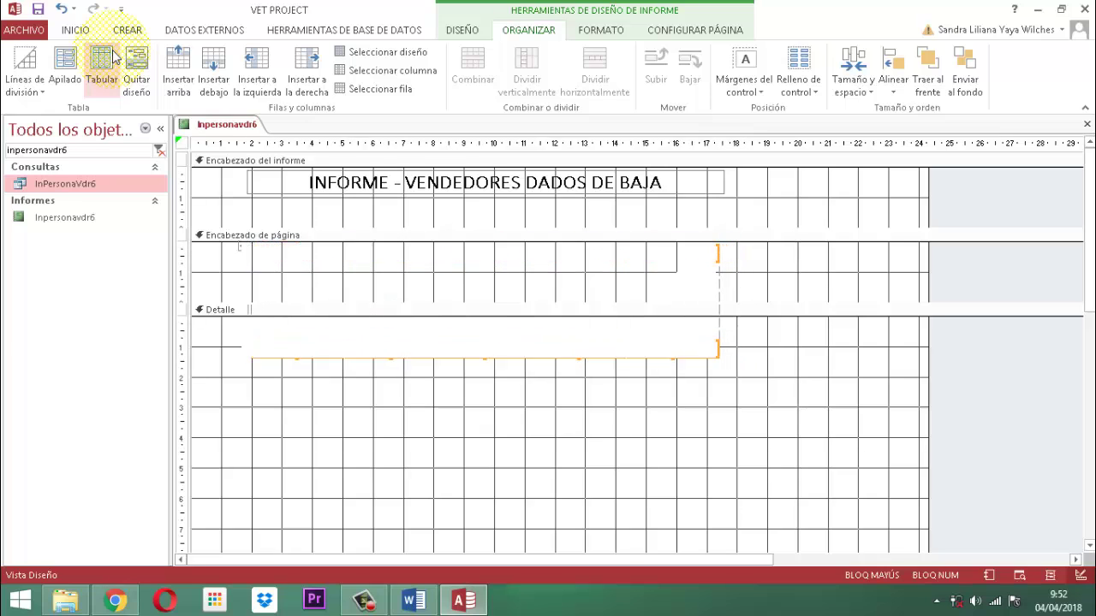
pyautogui.press('Left')
pyautogui.press('Left')
pyautogui.press('Left')
pyautogui.press('Left')
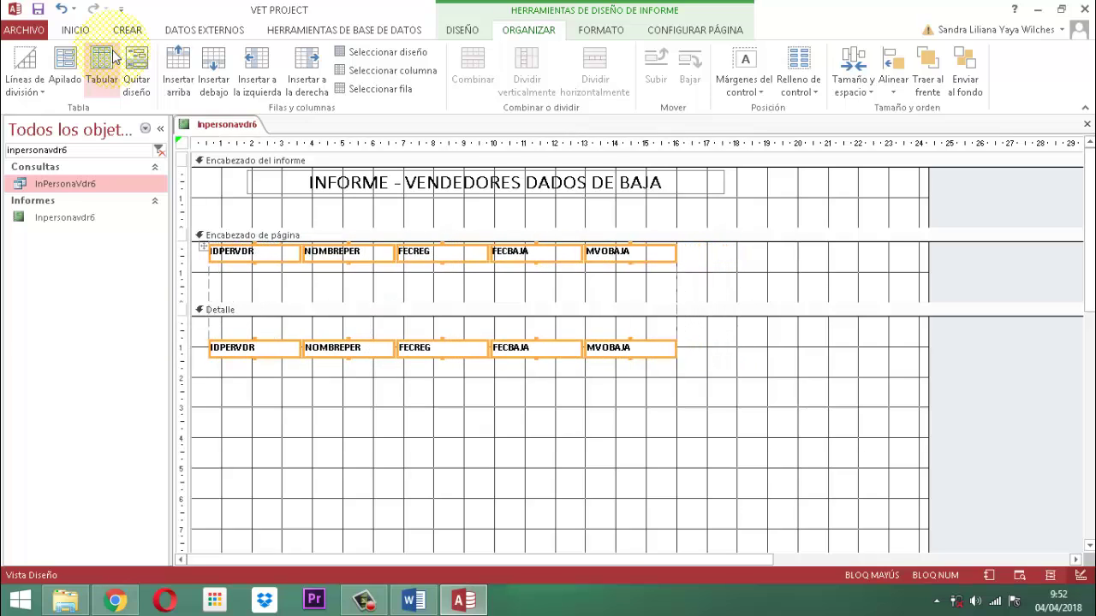
pyautogui.click(741, 337)
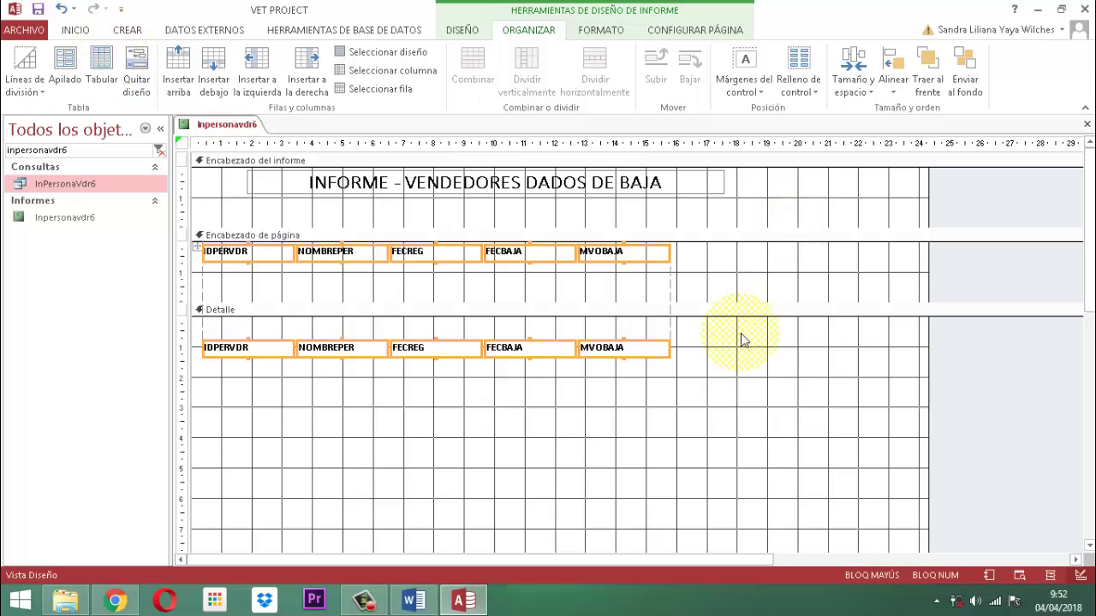
pyautogui.click(240, 261)
# Rename the first three column headings to ID VENDEDOR, NOMBRE and FECHA ALTA.
pyautogui.click(245, 263)
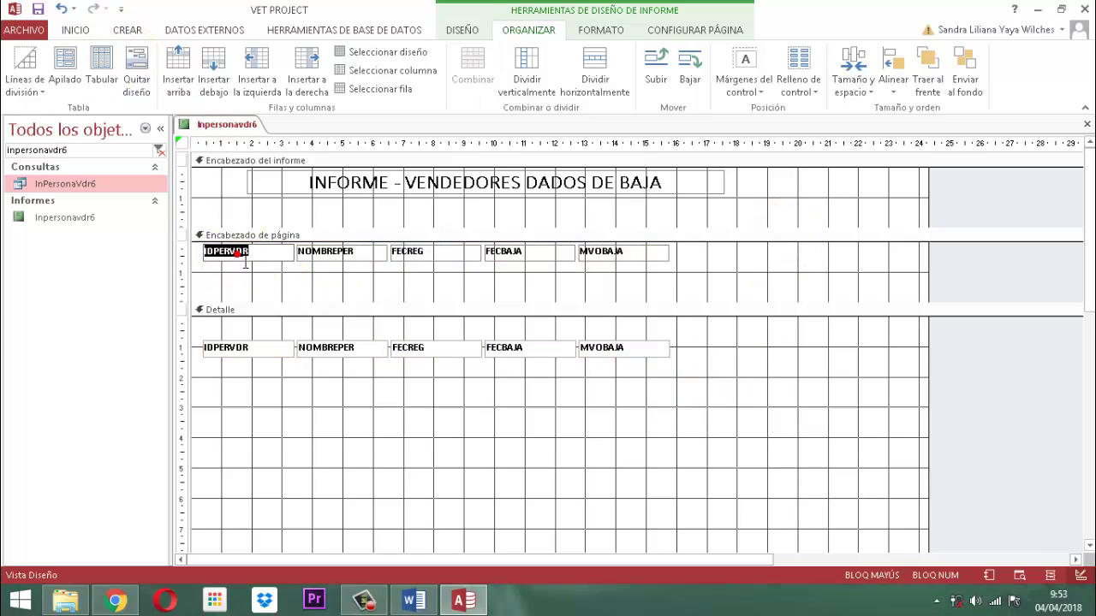
pyautogui.write('ID VENDEDO')
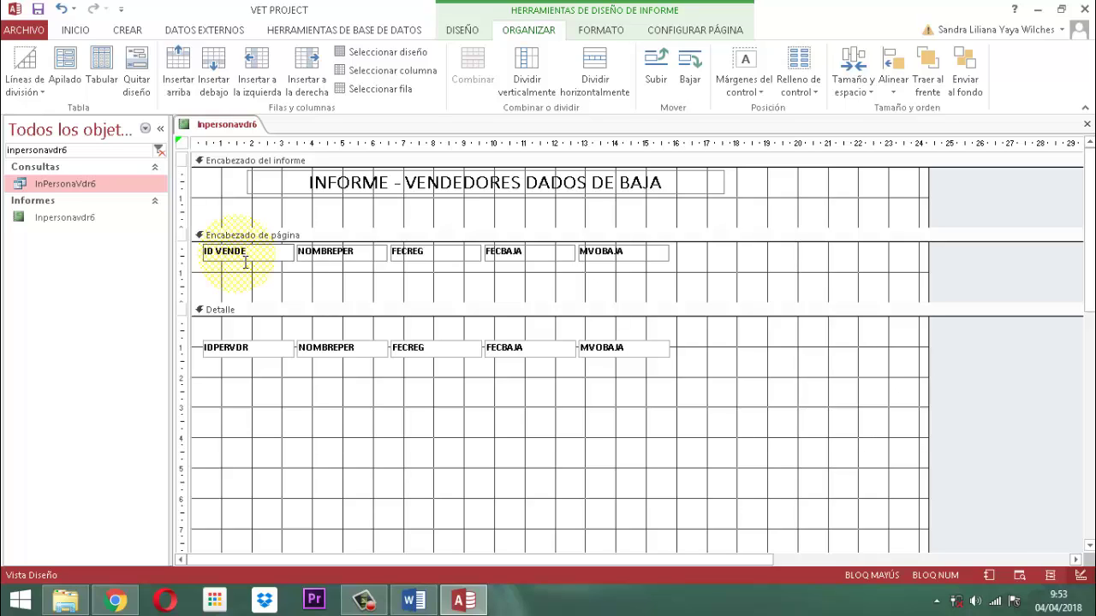
pyautogui.click(344, 263)
pyautogui.doubleClick(343, 262)
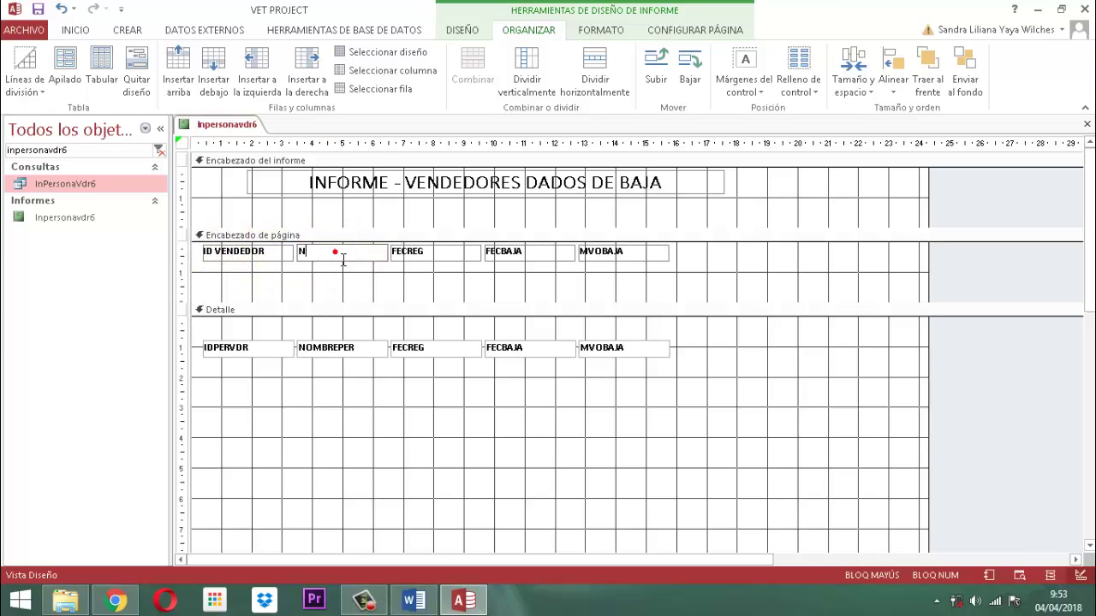
pyautogui.write('NOMBRE')
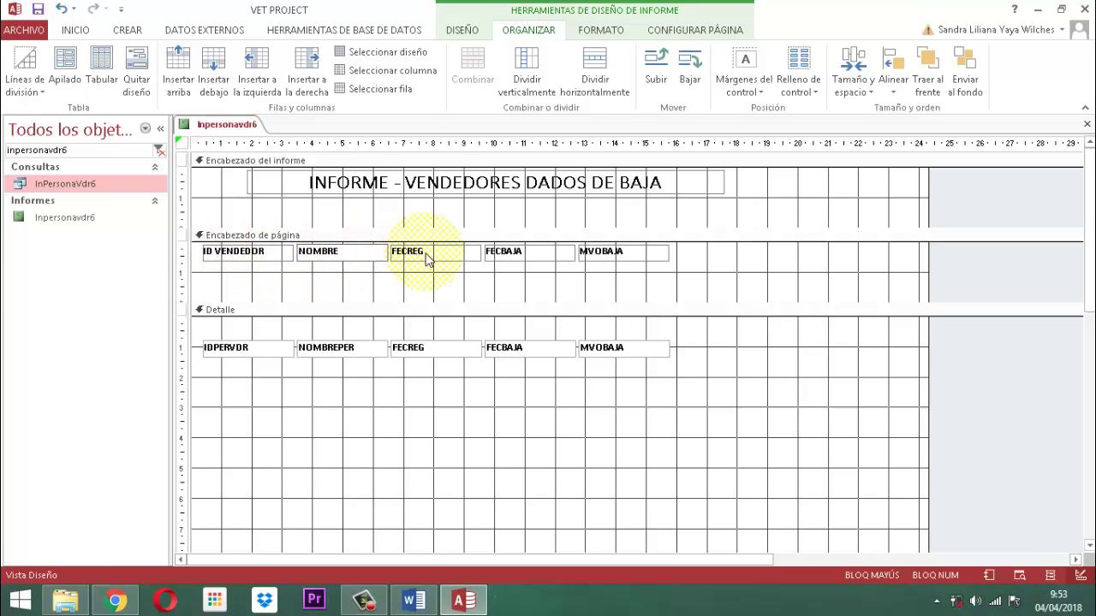
pyautogui.click(431, 264)
pyautogui.doubleClick(430, 263)
pyautogui.write('FECH')
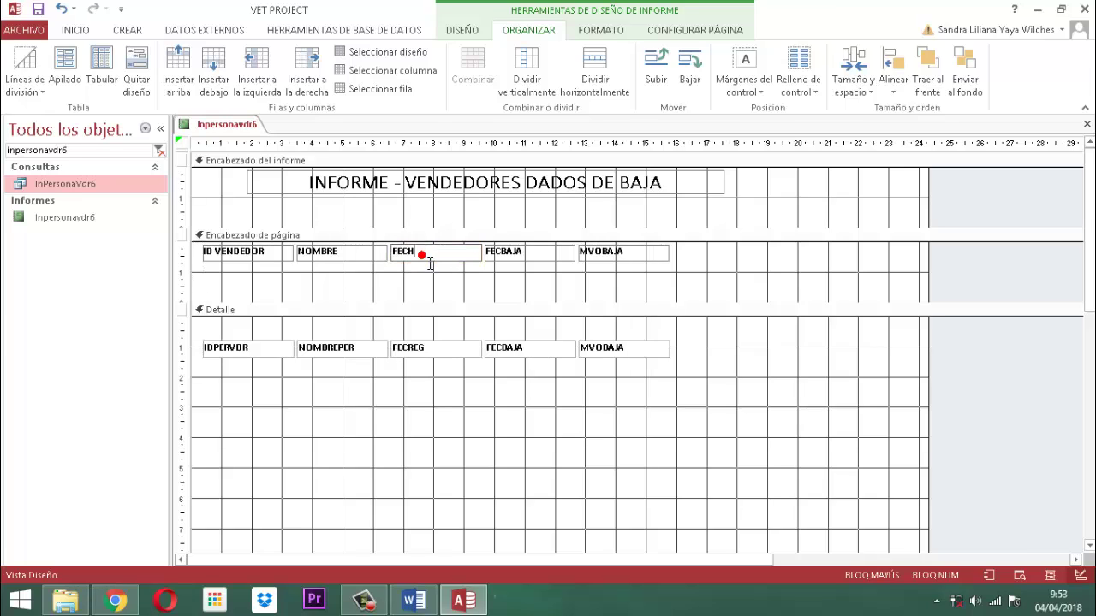
pyautogui.write('A ALTA')
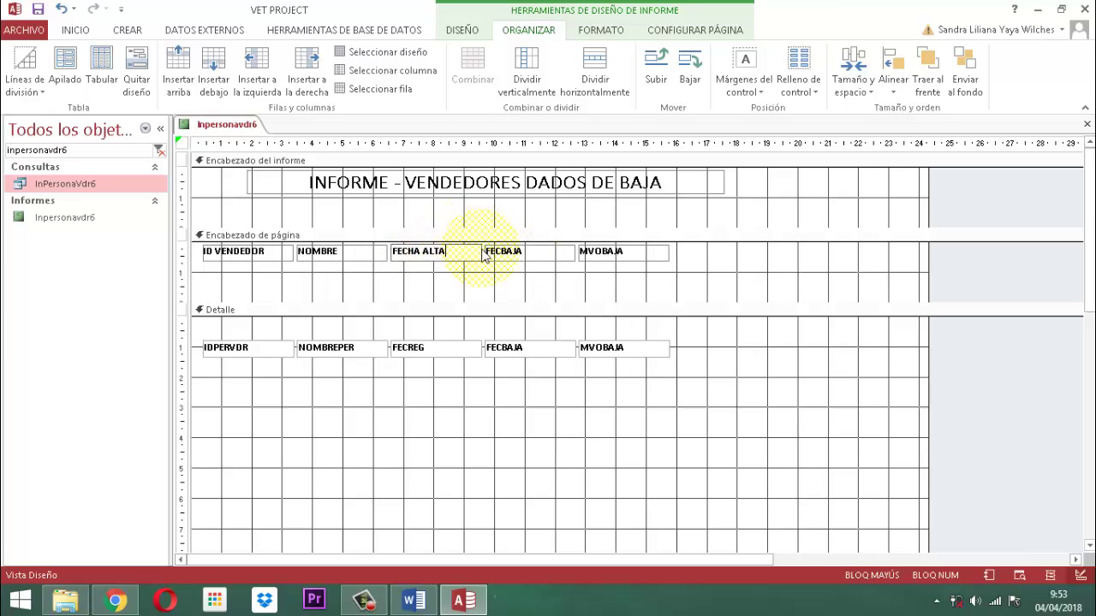
# Rename the remaining headings to FECHA BAJA and MOTIVO BAJA, and close the Property Sheet.
pyautogui.click(513, 261)
pyautogui.doubleClick(516, 261)
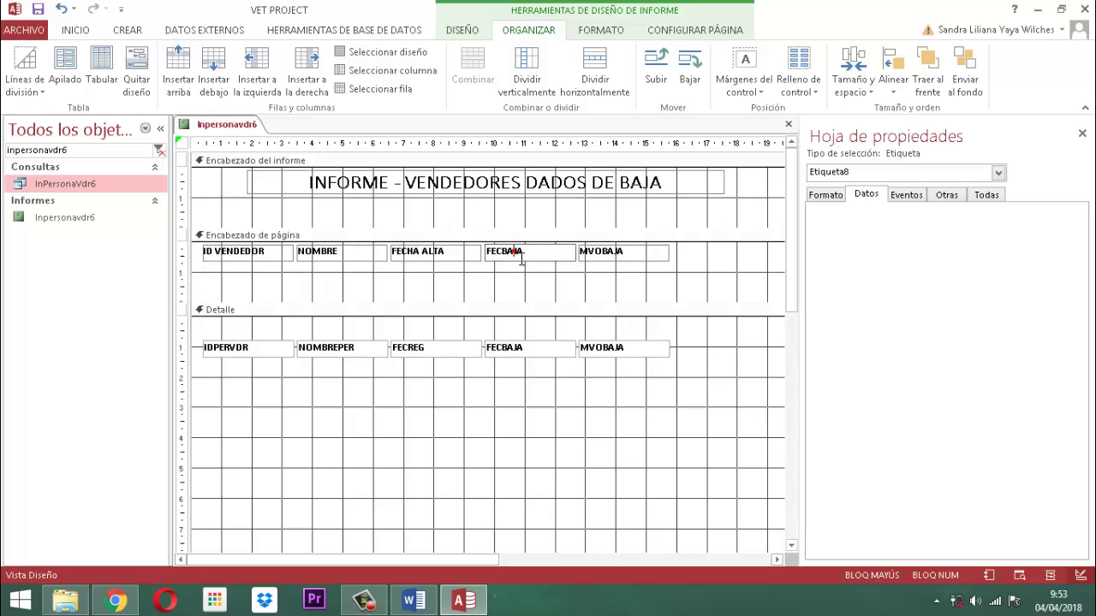
pyautogui.write('FECHA BAJ')
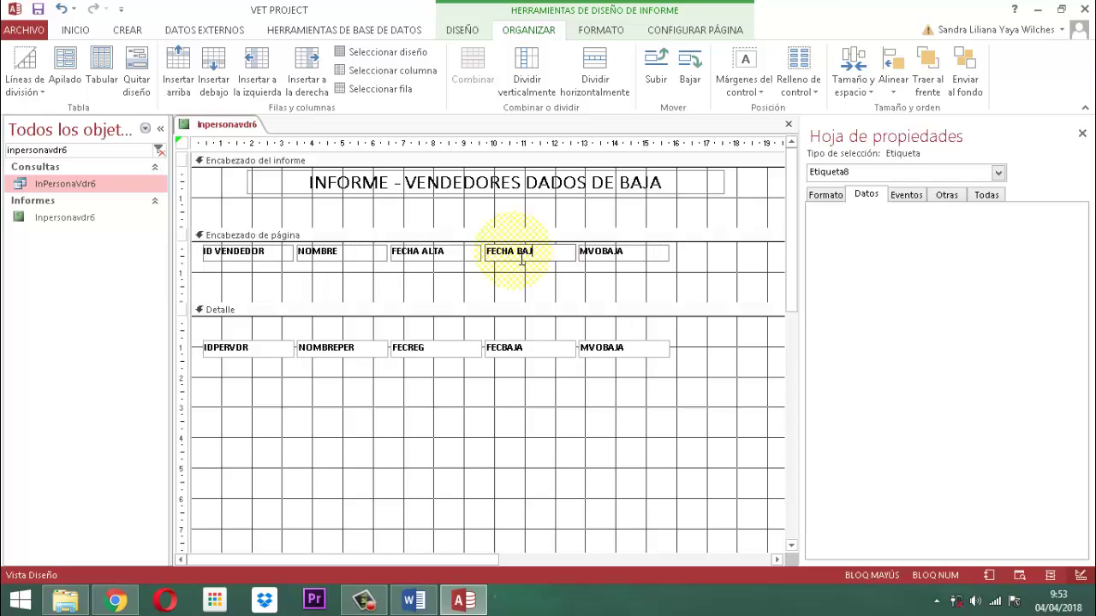
pyautogui.write('A')
pyautogui.click(622, 255)
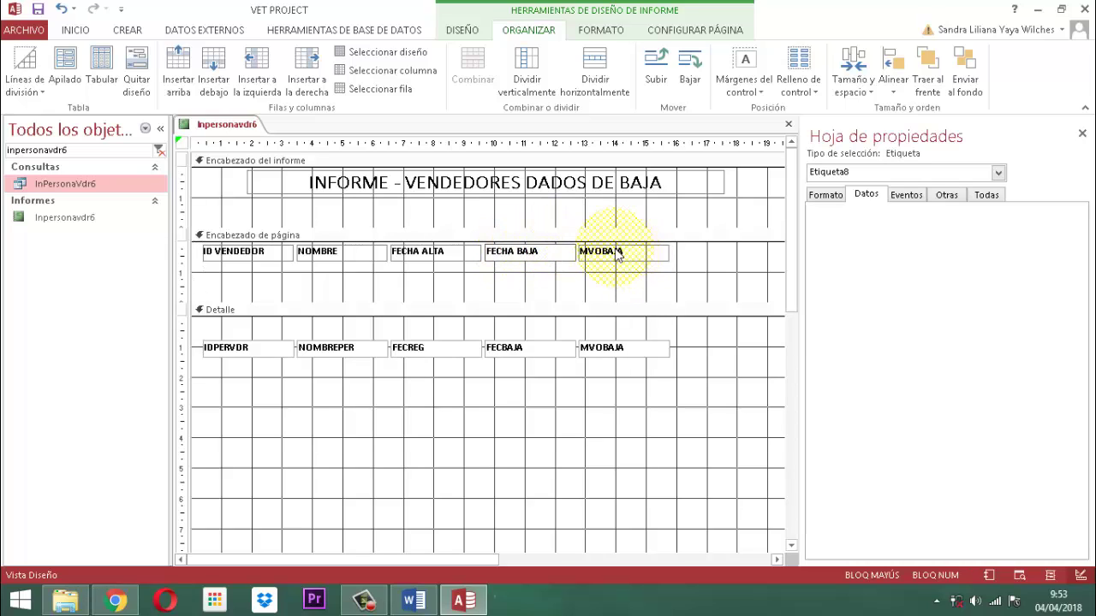
pyautogui.doubleClick(622, 256)
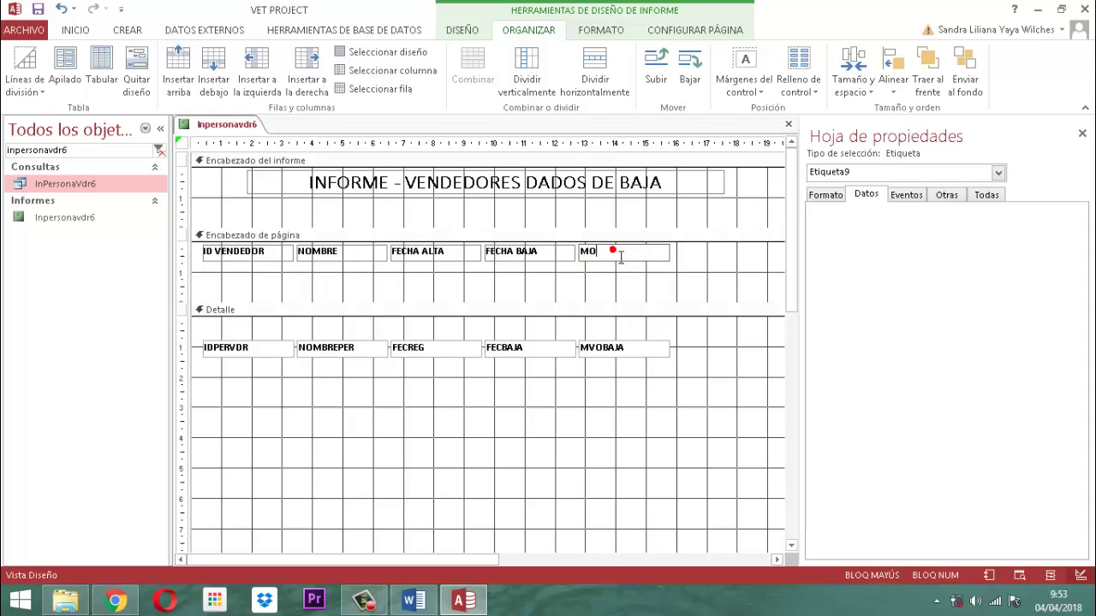
pyautogui.write('MOTIVO BAJA')
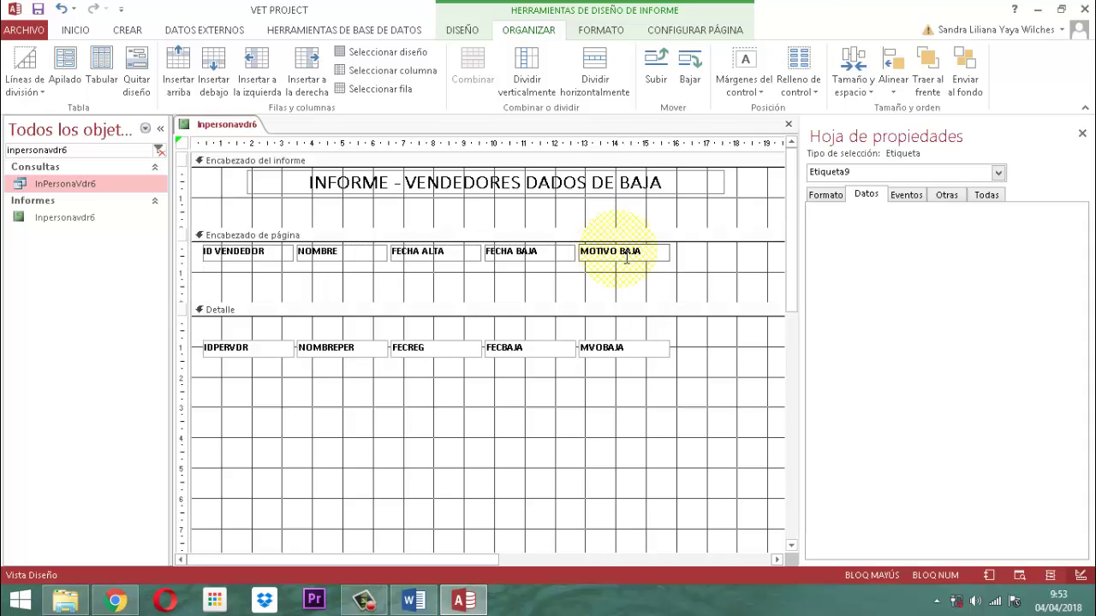
pyautogui.click(1082, 133)
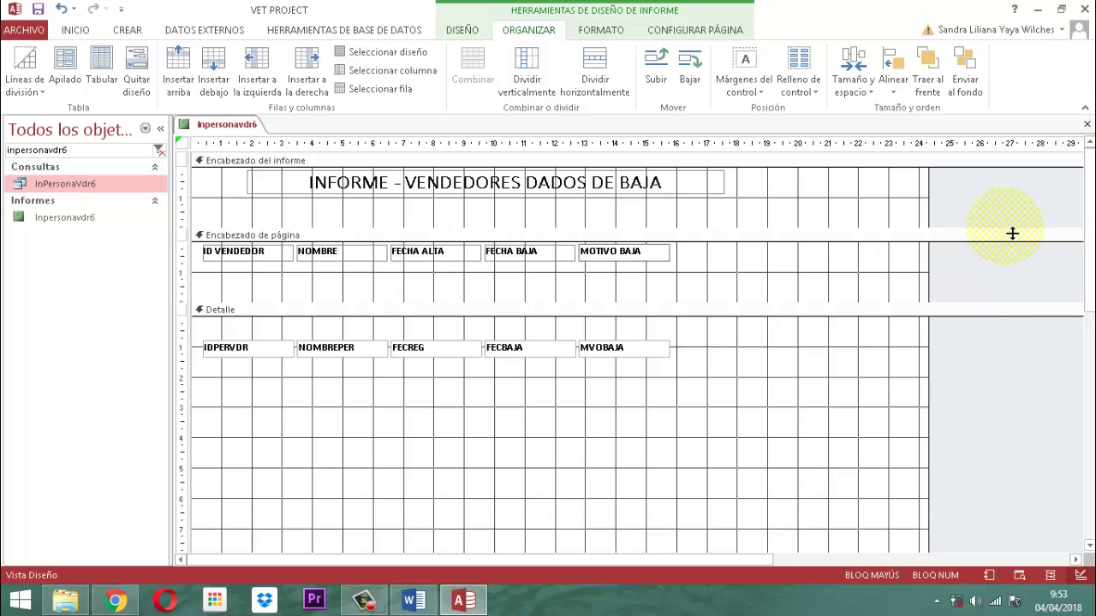
pyautogui.click(993, 191)
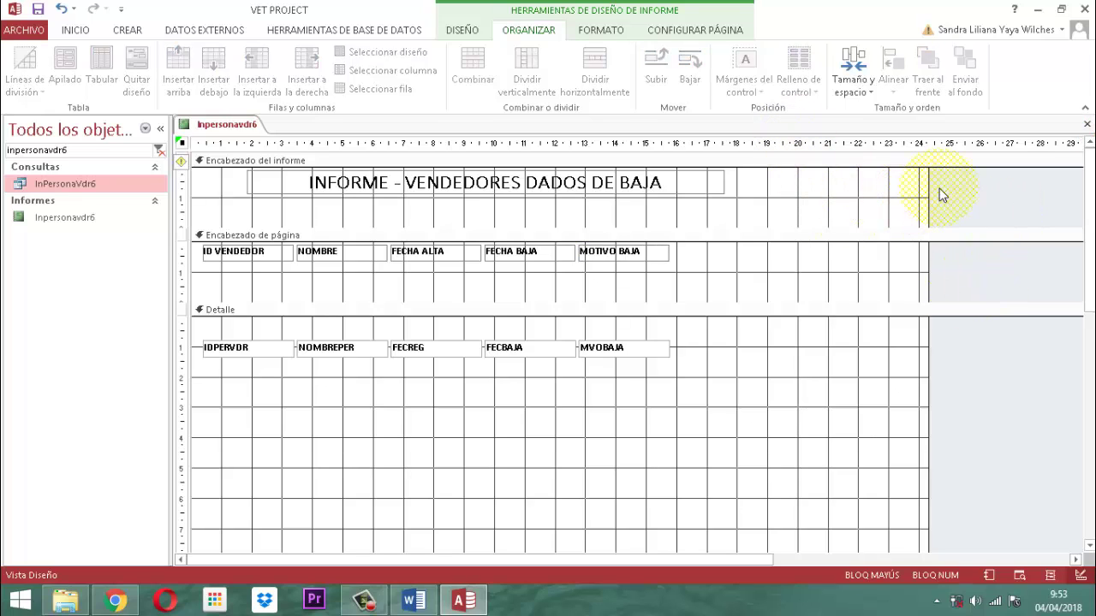
# Narrow the report width and IDPERVDR column, and widen the NOMBREPER and MVOBAJA columns.
pyautogui.moveTo(934, 197); pyautogui.dragTo(780, 179)
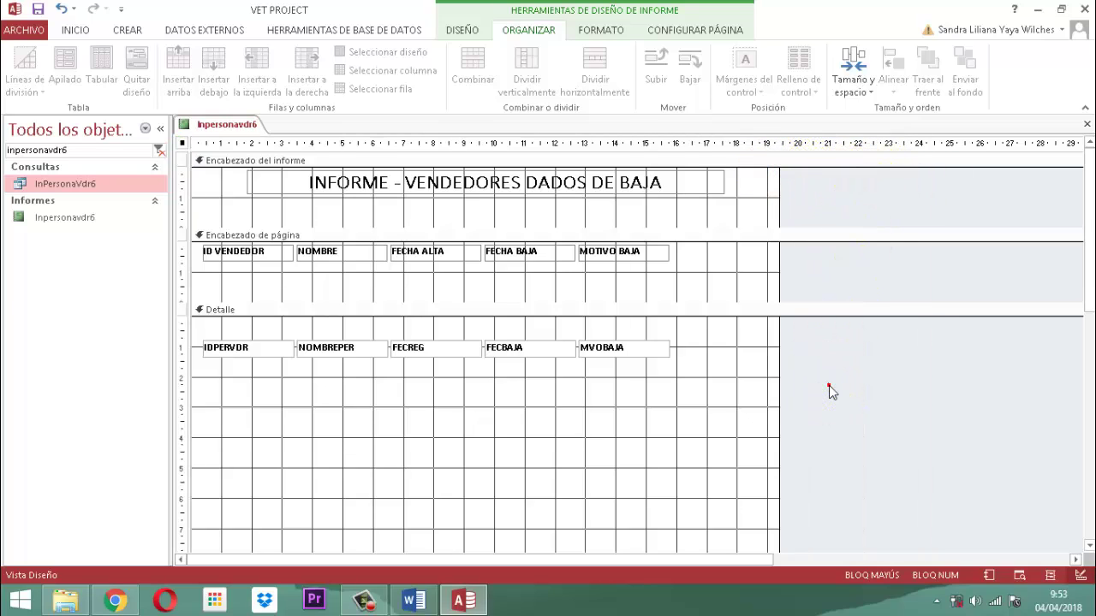
pyautogui.click(257, 347)
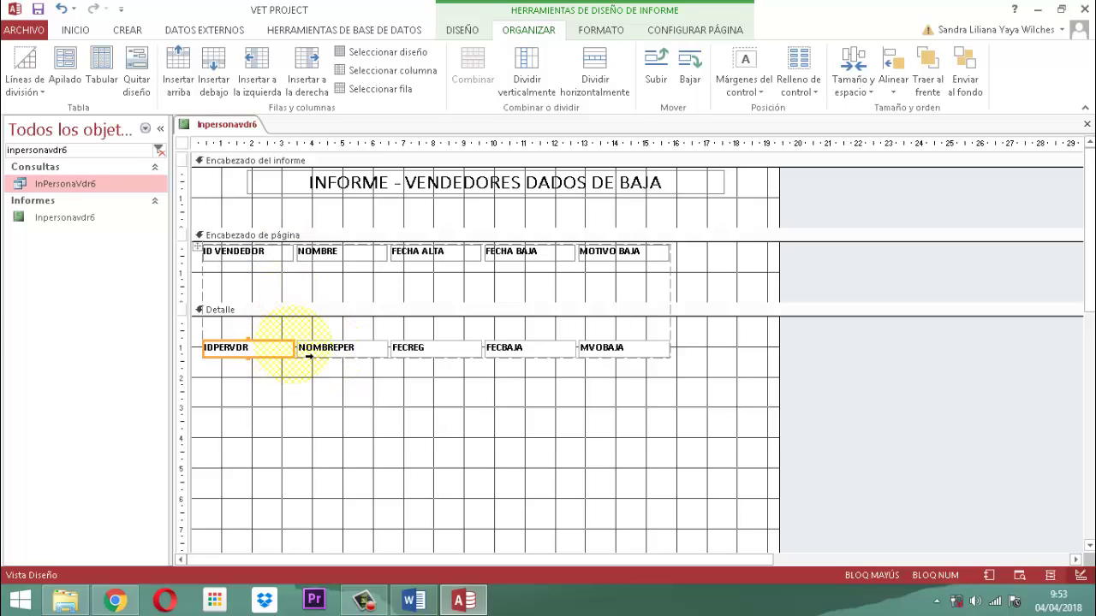
pyautogui.moveTo(305, 359); pyautogui.dragTo(262, 356)
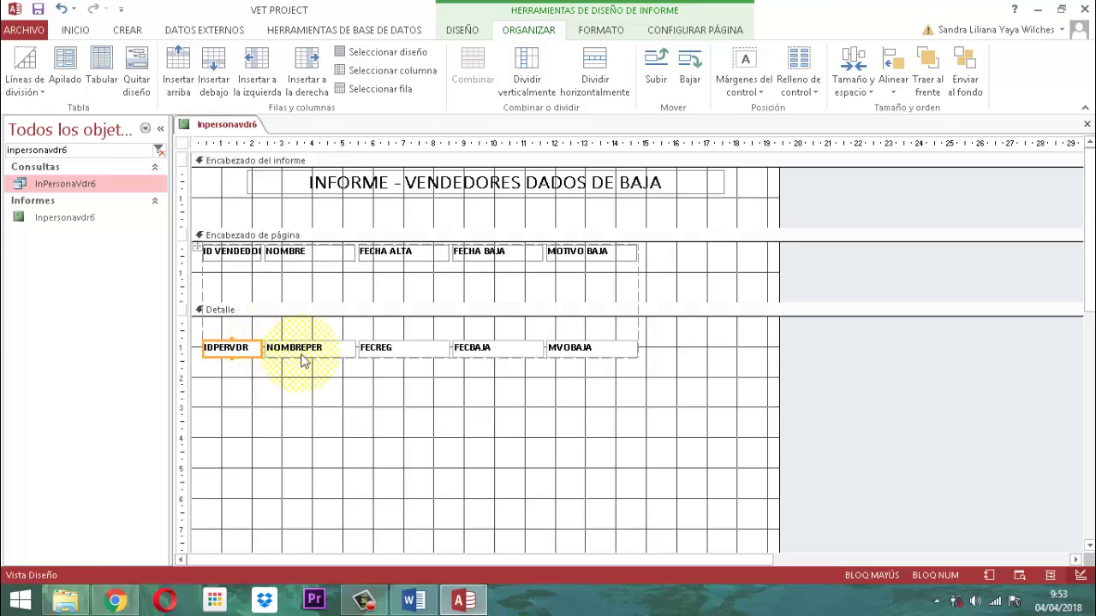
pyautogui.click(342, 349)
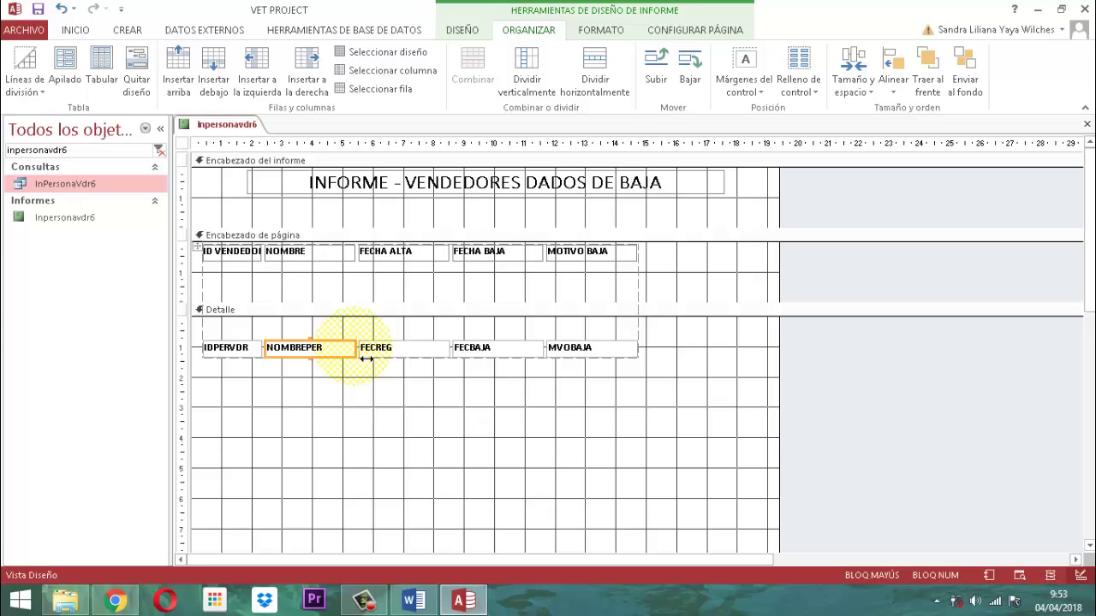
pyautogui.moveTo(365, 357); pyautogui.dragTo(440, 356)
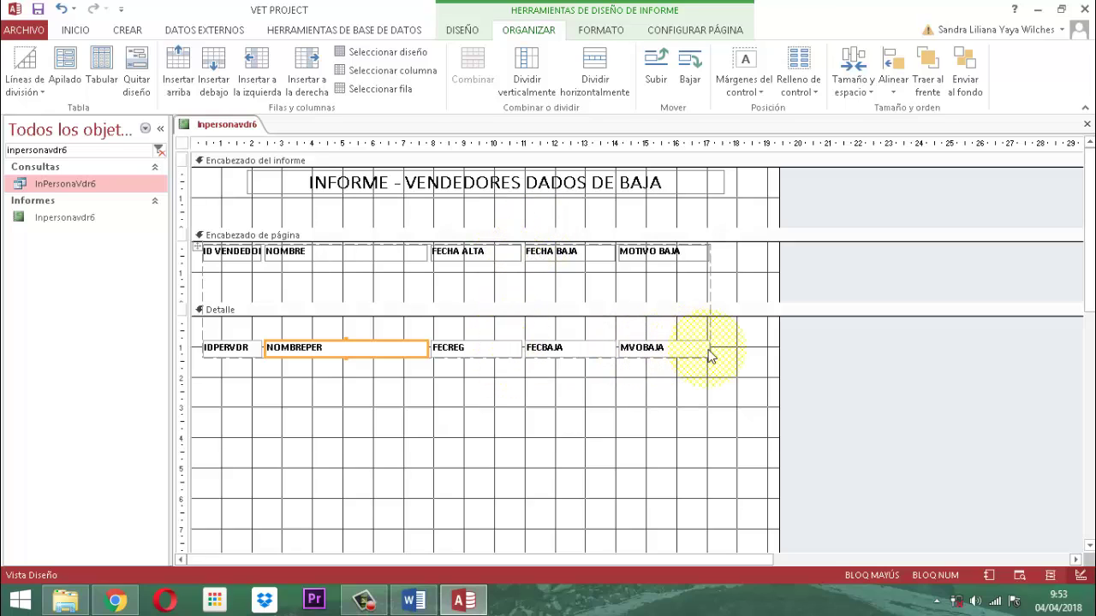
pyautogui.click(703, 358)
pyautogui.moveTo(720, 361); pyautogui.dragTo(773, 350)
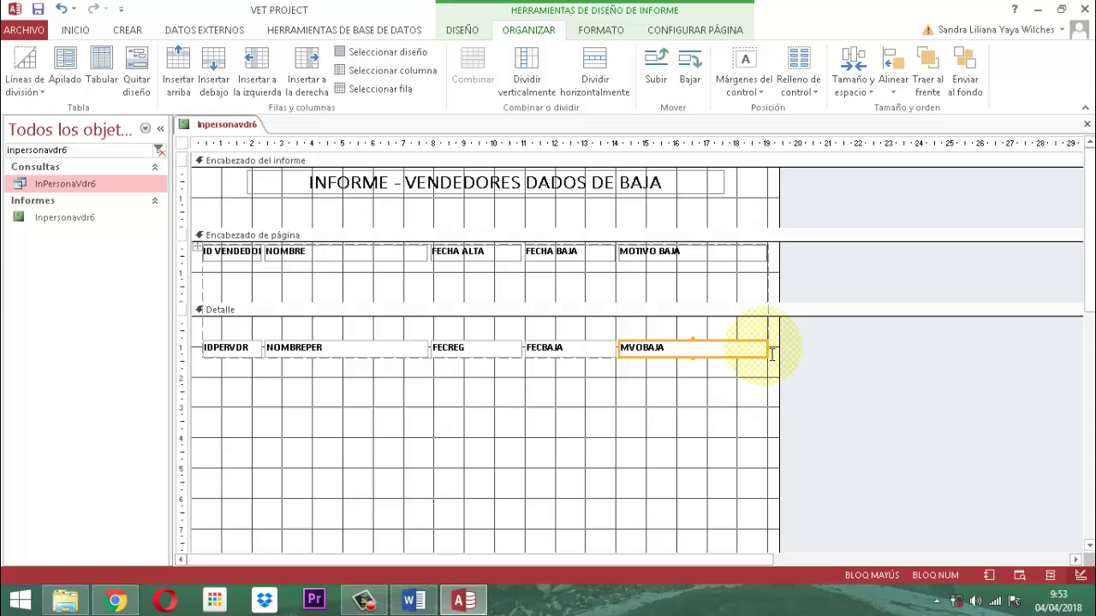
# Narrow the FECREG and FECBAJA columns, widen NOMBREPER further, and trim the report width to fit.
pyautogui.click(668, 440)
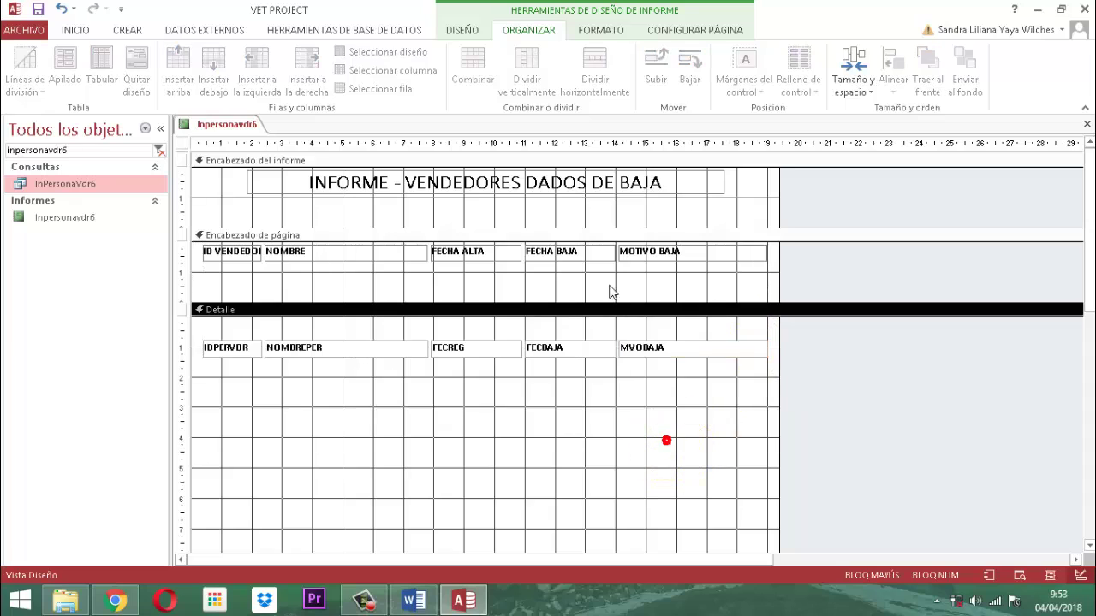
pyautogui.click(494, 355)
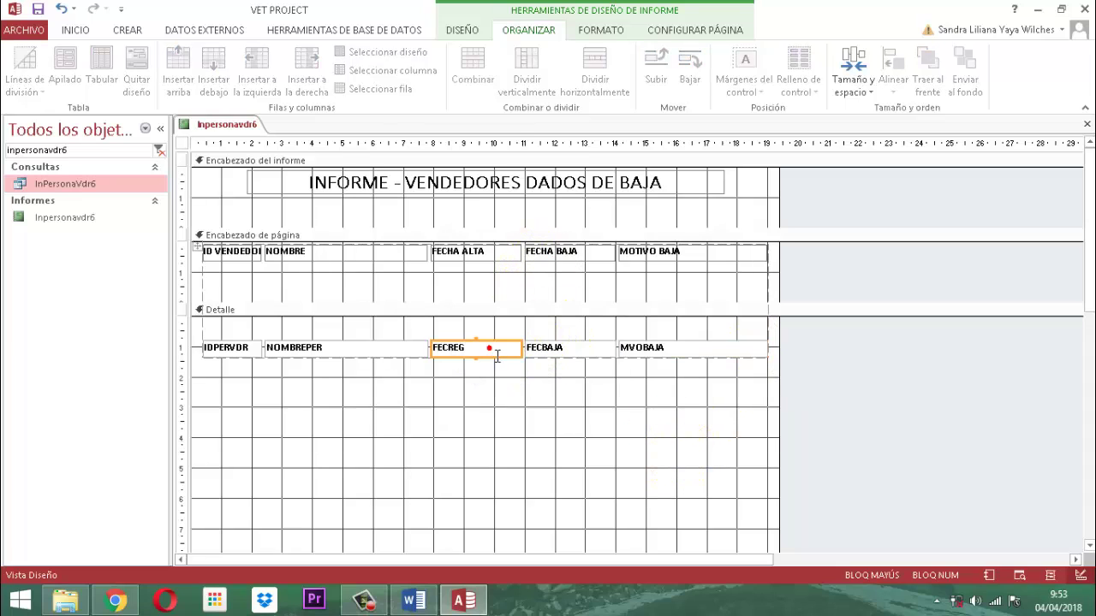
pyautogui.moveTo(531, 356); pyautogui.dragTo(518, 353)
pyautogui.click(548, 351)
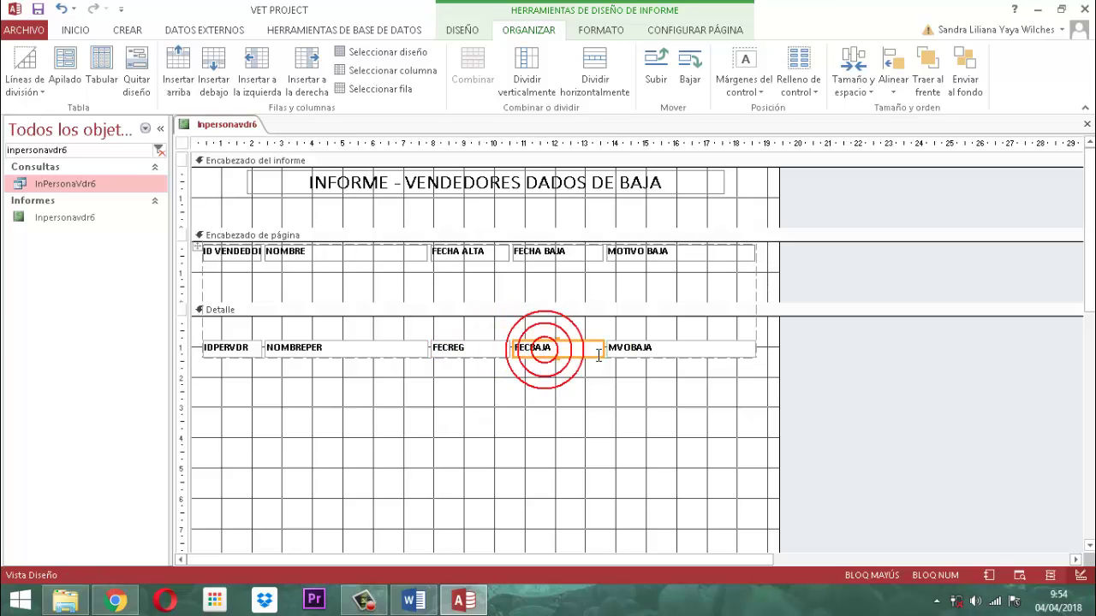
pyautogui.moveTo(612, 357); pyautogui.dragTo(582, 353)
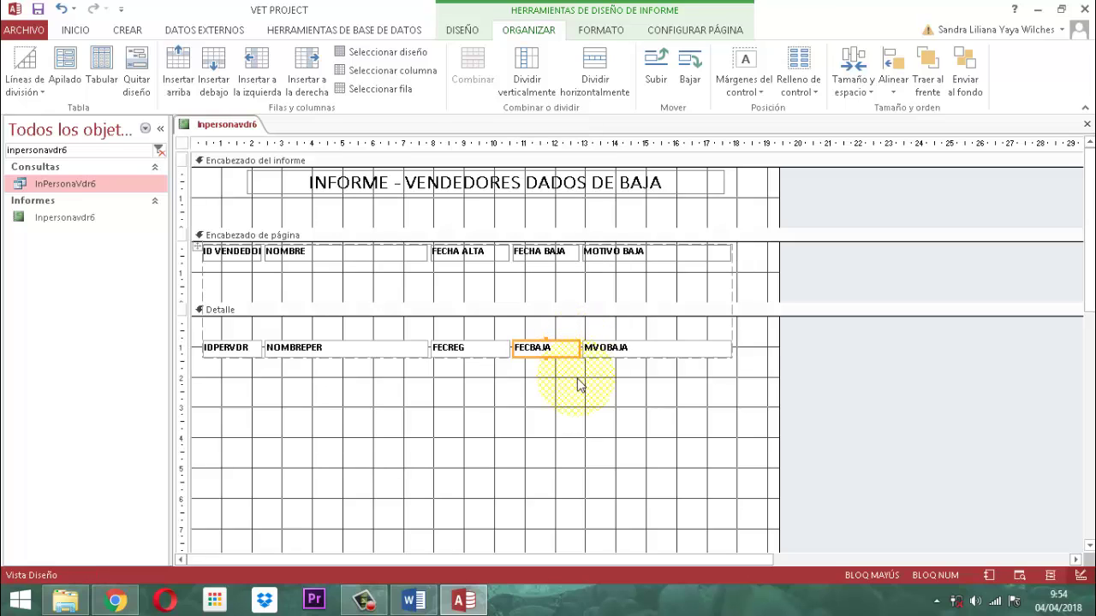
pyautogui.click(377, 351)
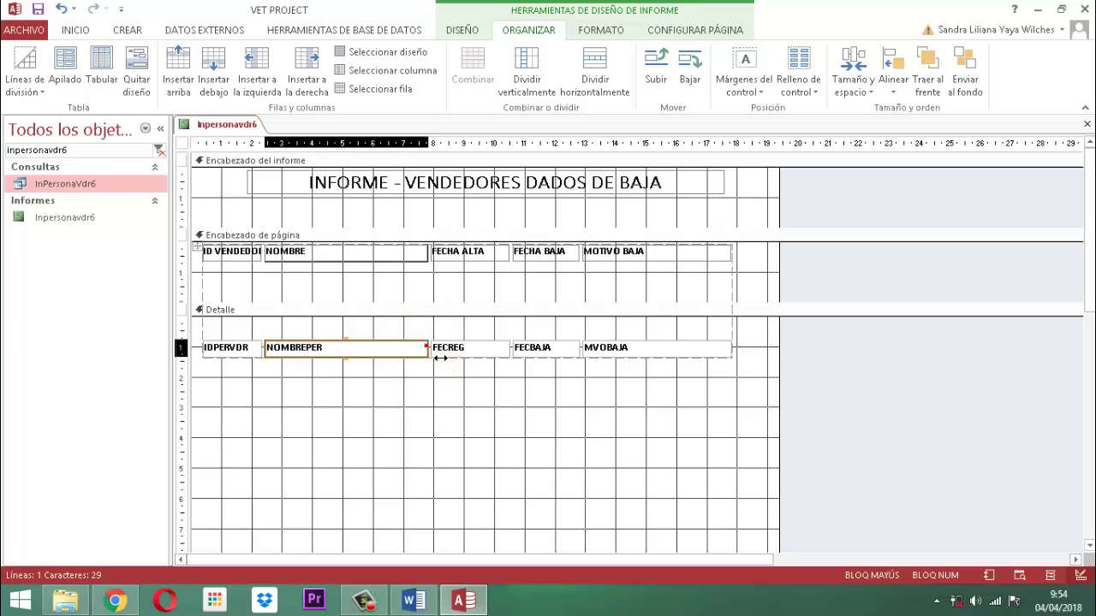
pyautogui.moveTo(437, 358); pyautogui.dragTo(450, 358)
pyautogui.click(464, 408)
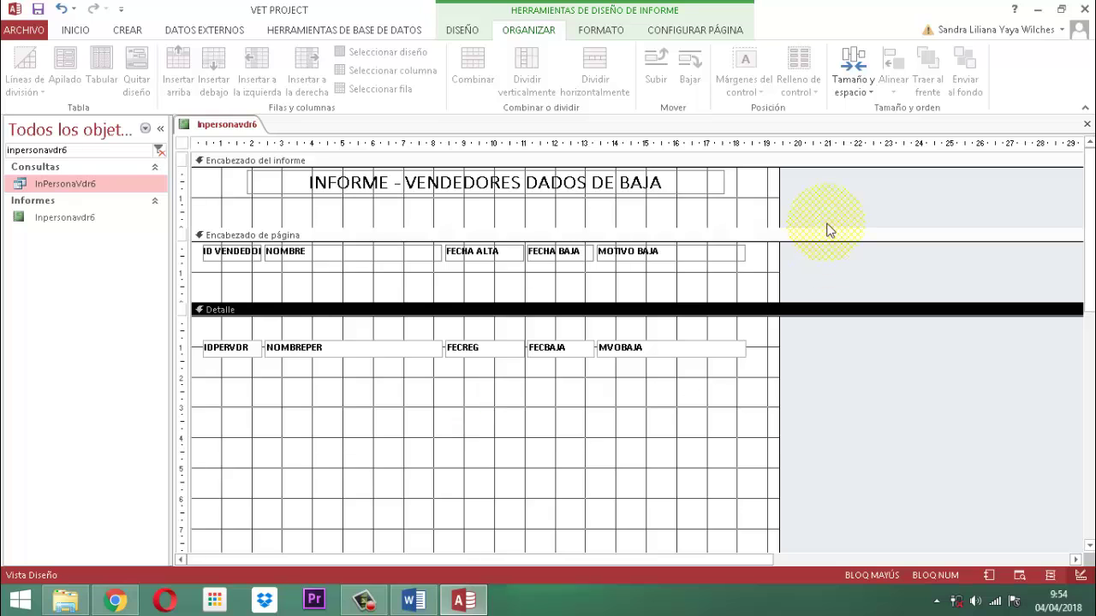
pyautogui.moveTo(784, 207); pyautogui.dragTo(773, 210)
# Select the Detalle section and bring up its alternate row colour choices.
pyautogui.click(646, 447)
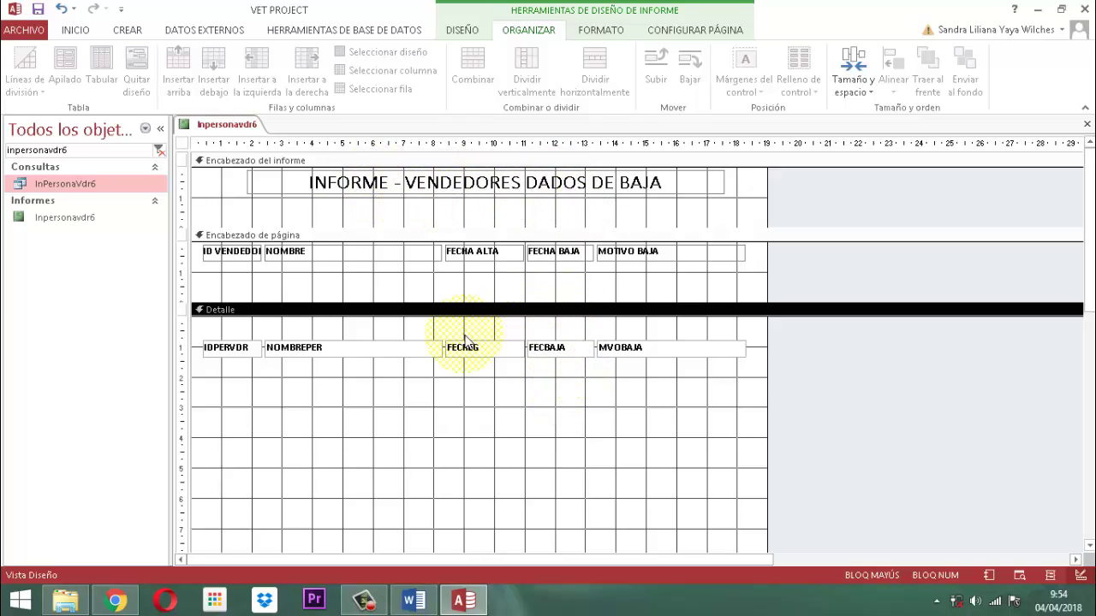
pyautogui.click(418, 425)
pyautogui.click(389, 314)
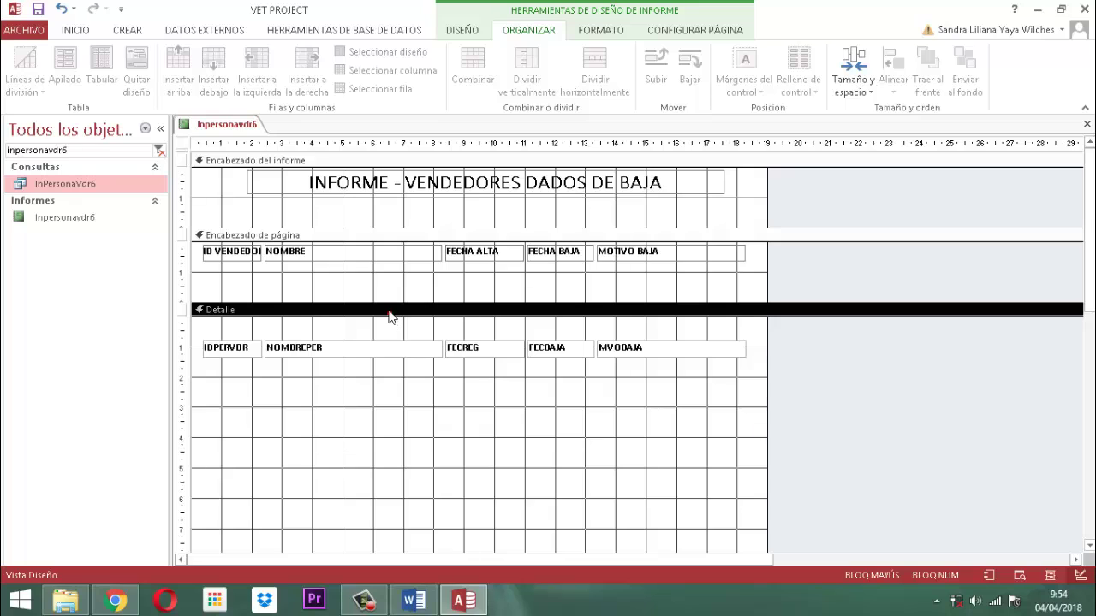
pyautogui.click(608, 30)
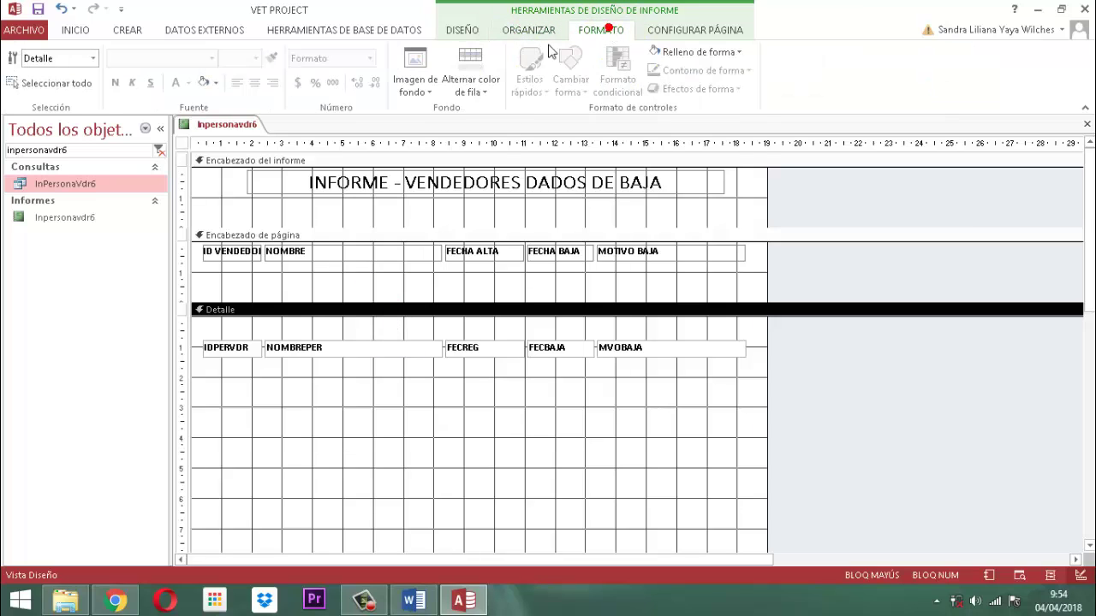
pyautogui.click(492, 96)
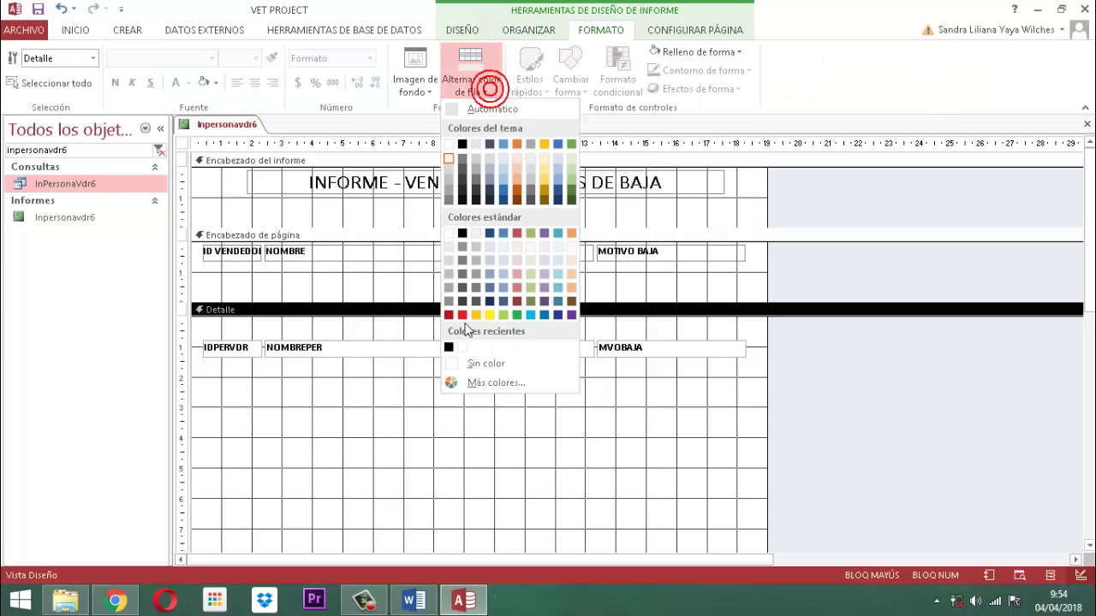
# Set the detail rows' alternate row colour to Sin color.
pyautogui.click(484, 360)
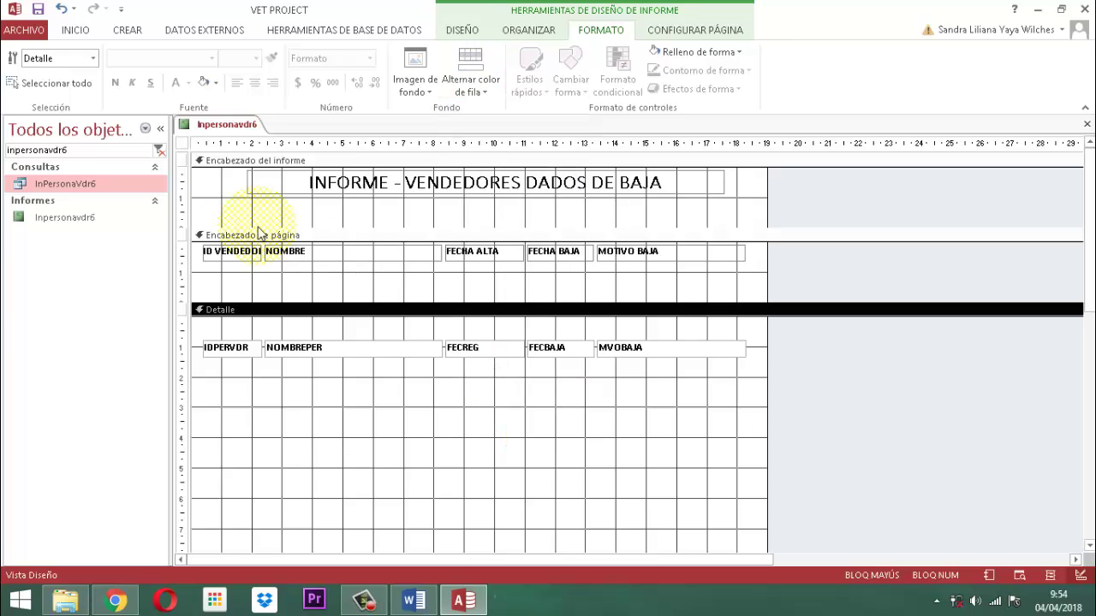
pyautogui.click(181, 145)
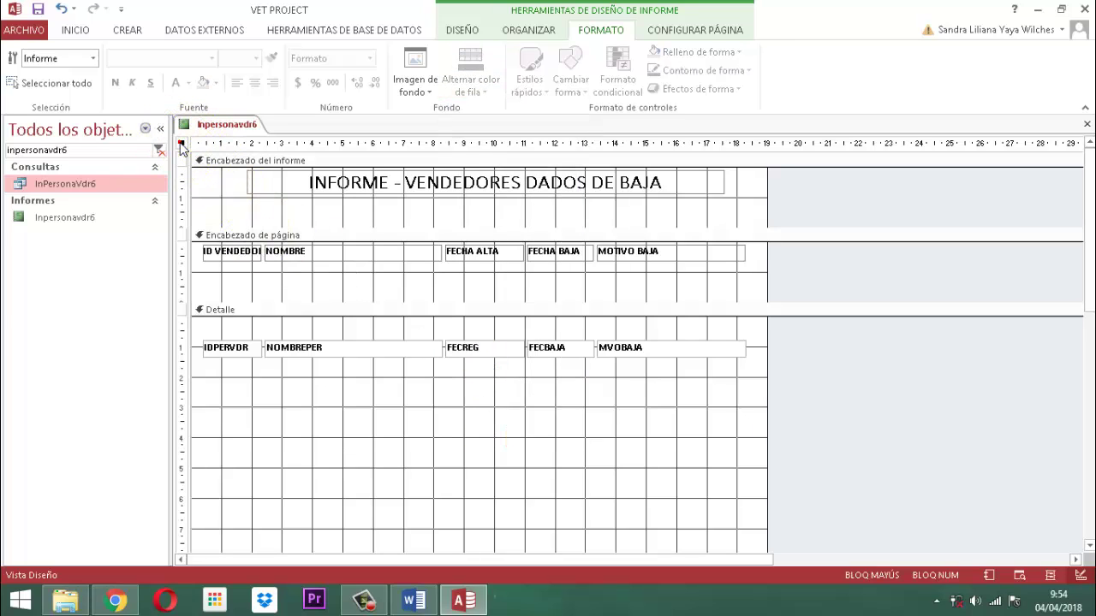
pyautogui.click(463, 29)
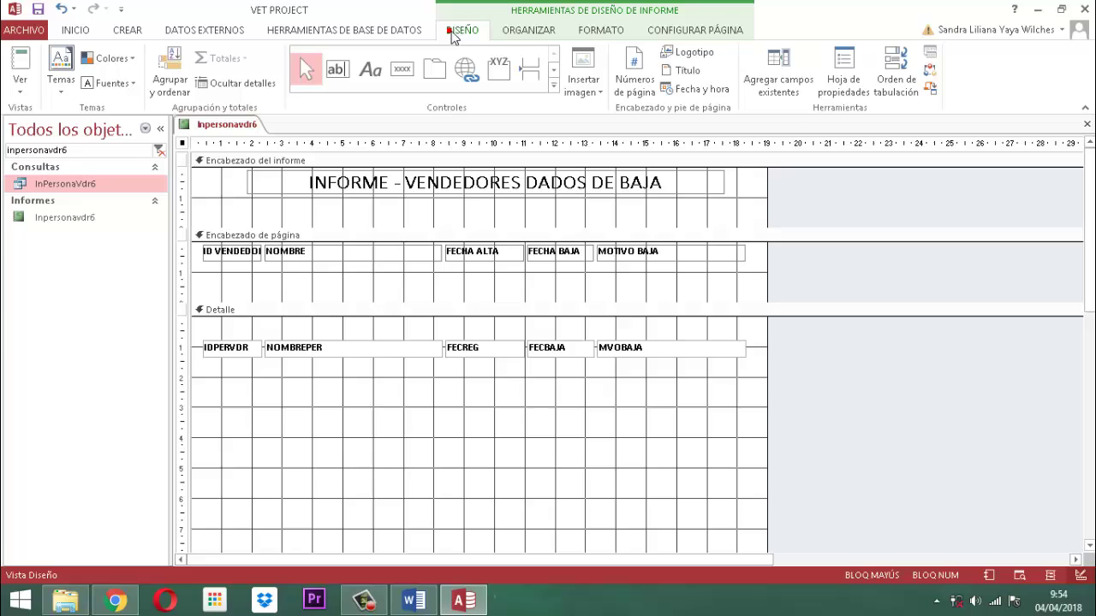
pyautogui.click(846, 68)
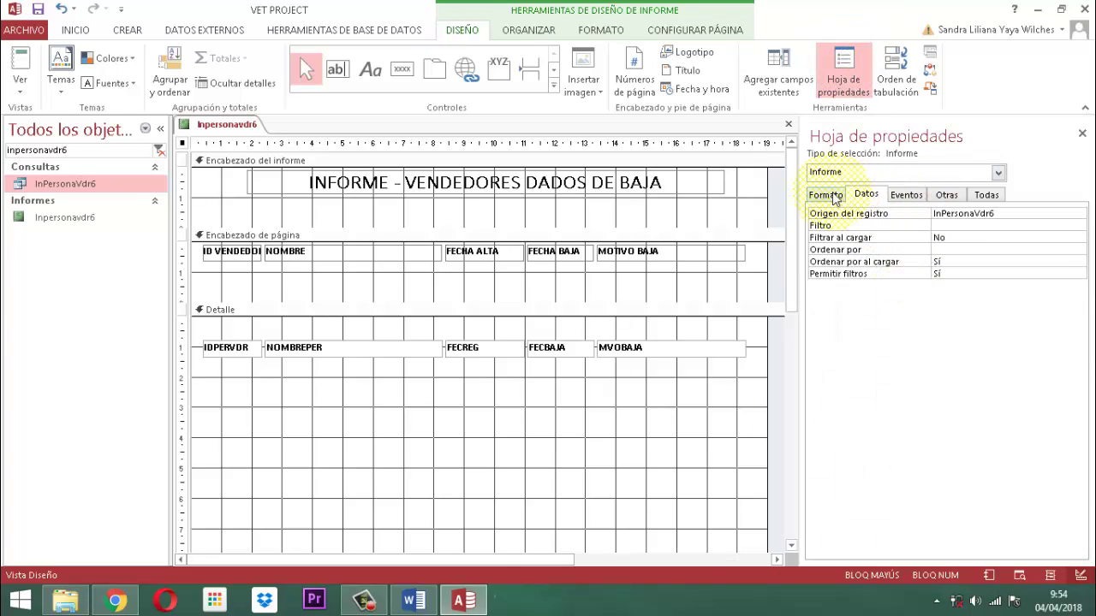
# Set Centrado automático to Sí, Botones Minimizar Maximizar to Ninguno, and Emergente to Sí.
pyautogui.click(827, 197)
pyautogui.click(978, 214)
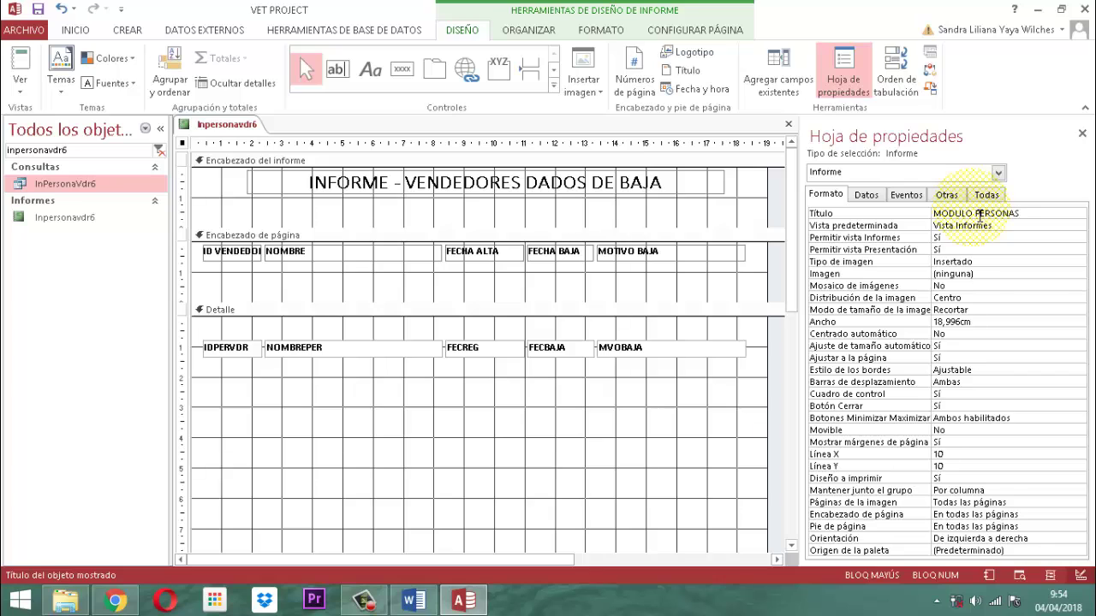
pyautogui.press('Down')
pyautogui.press('Down')
pyautogui.press('Down')
pyautogui.press('Down')
pyautogui.press('Down')
pyautogui.press('Down')
pyautogui.press('Down')
pyautogui.press('Down')
pyautogui.press('Down')
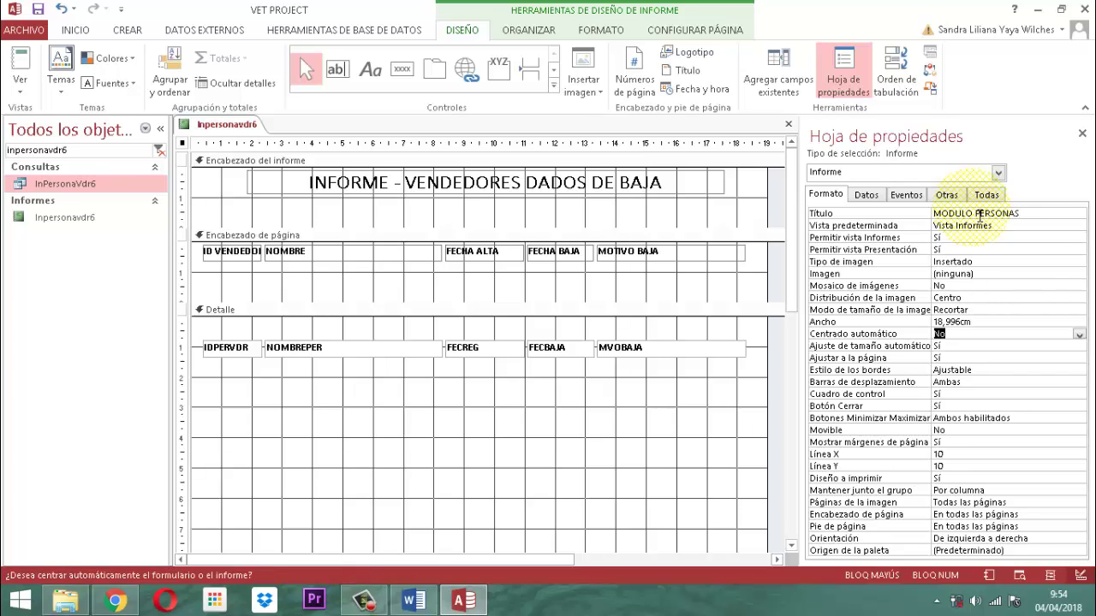
pyautogui.press('Down')
pyautogui.press('Down')
pyautogui.press('Down')
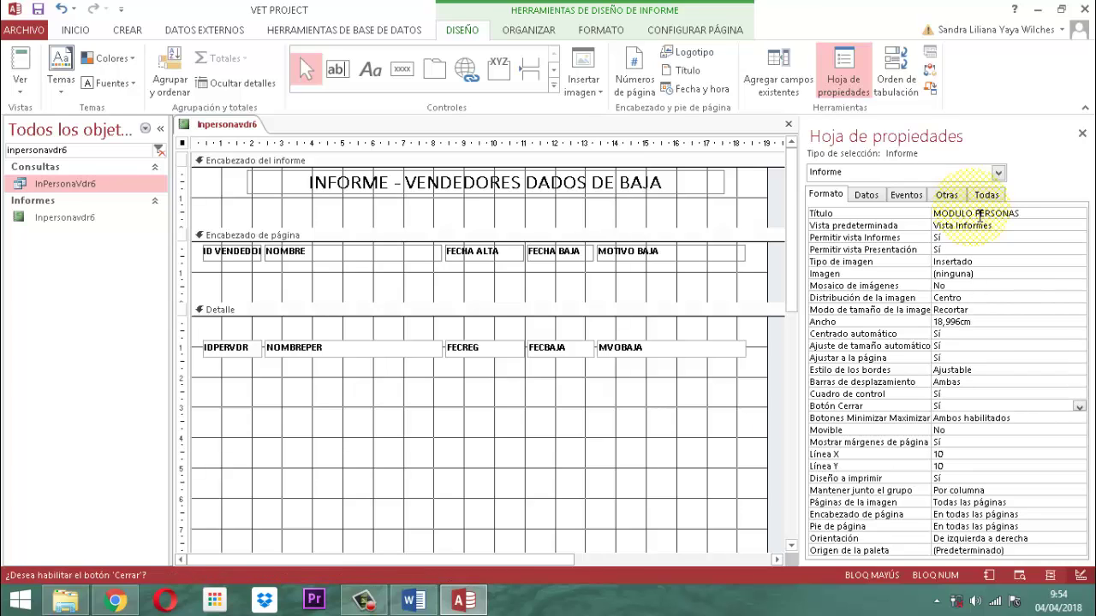
pyautogui.press('Down')
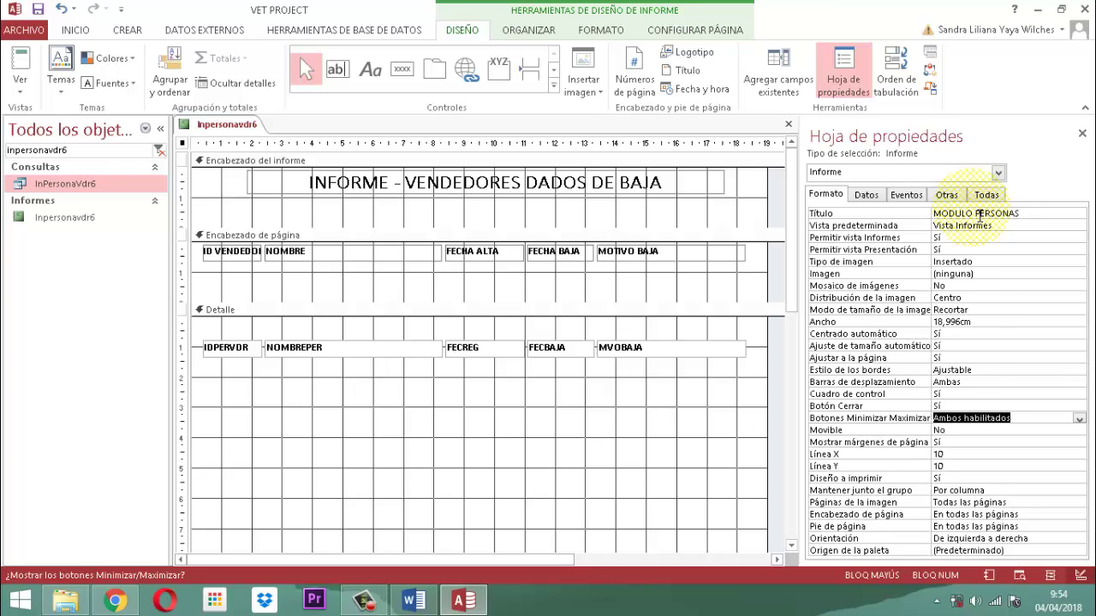
pyautogui.click(948, 195)
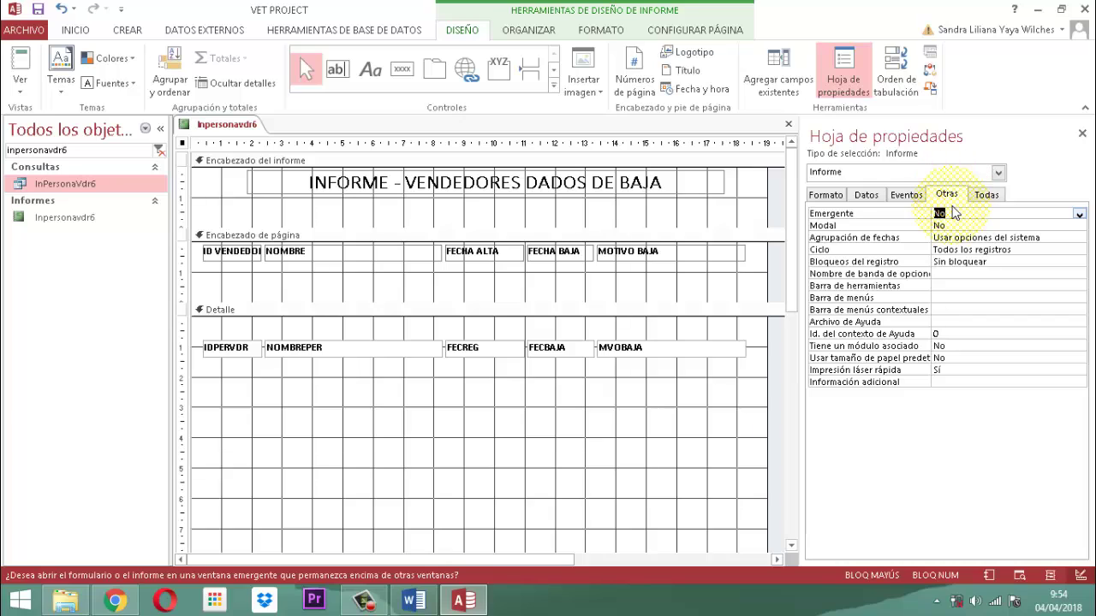
pyautogui.hotkey('alt', 'Down')
pyautogui.press('Up')
pyautogui.press('Return')
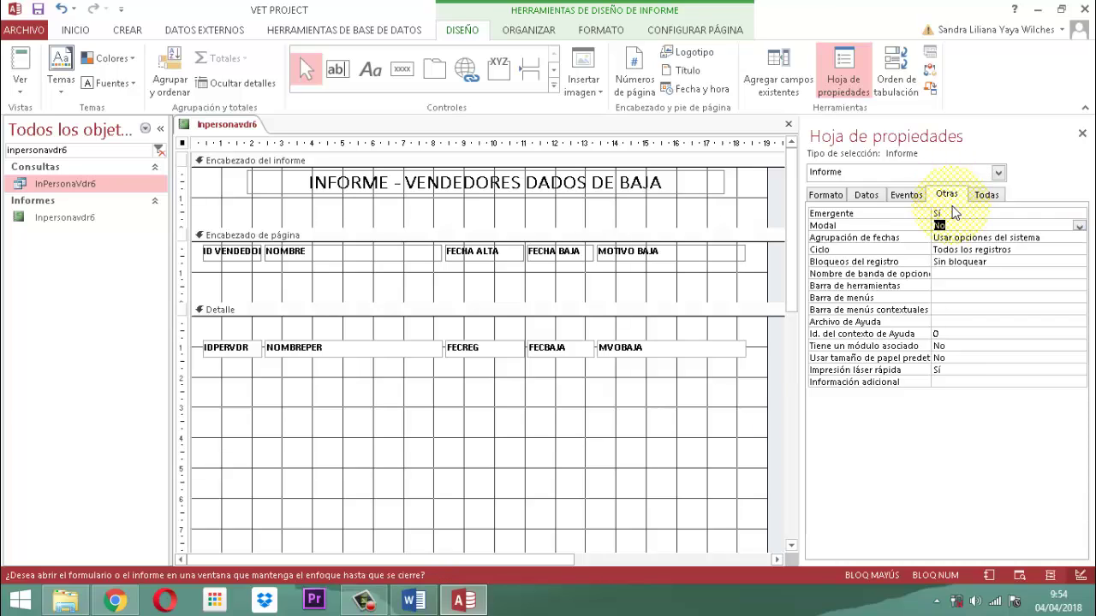
# Remove bold from the Detalle fields, keeping the column headings bold.
pyautogui.click(1082, 135)
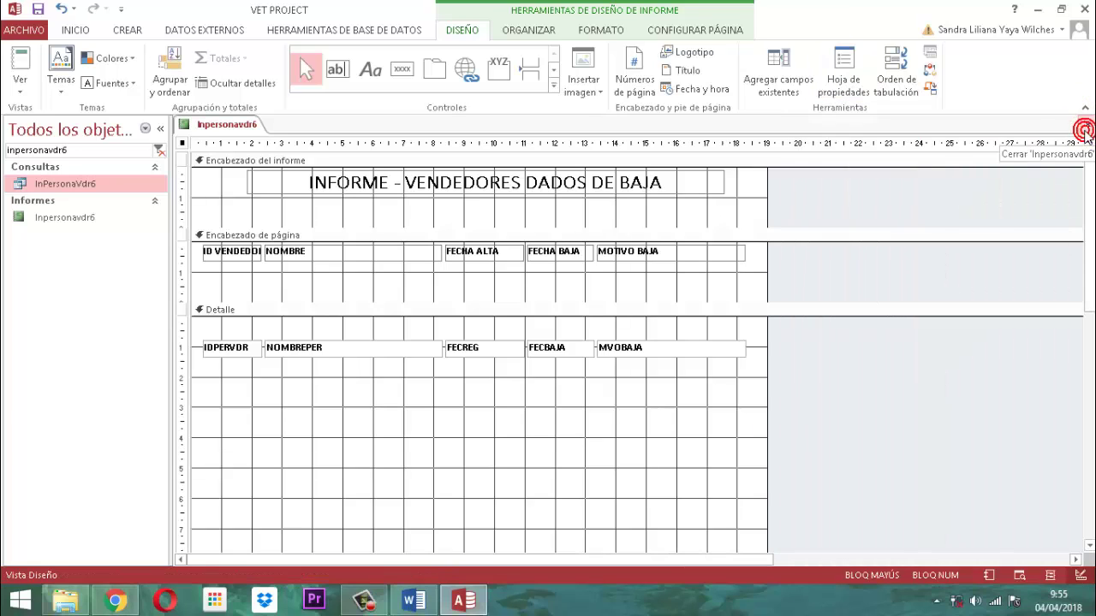
pyautogui.click(685, 410)
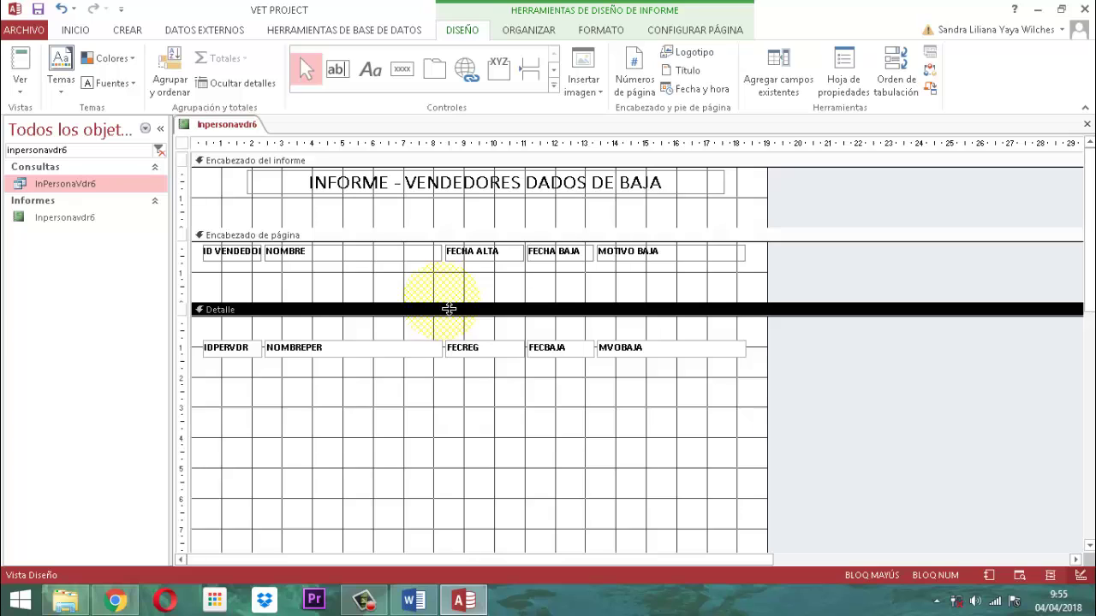
pyautogui.click(612, 290)
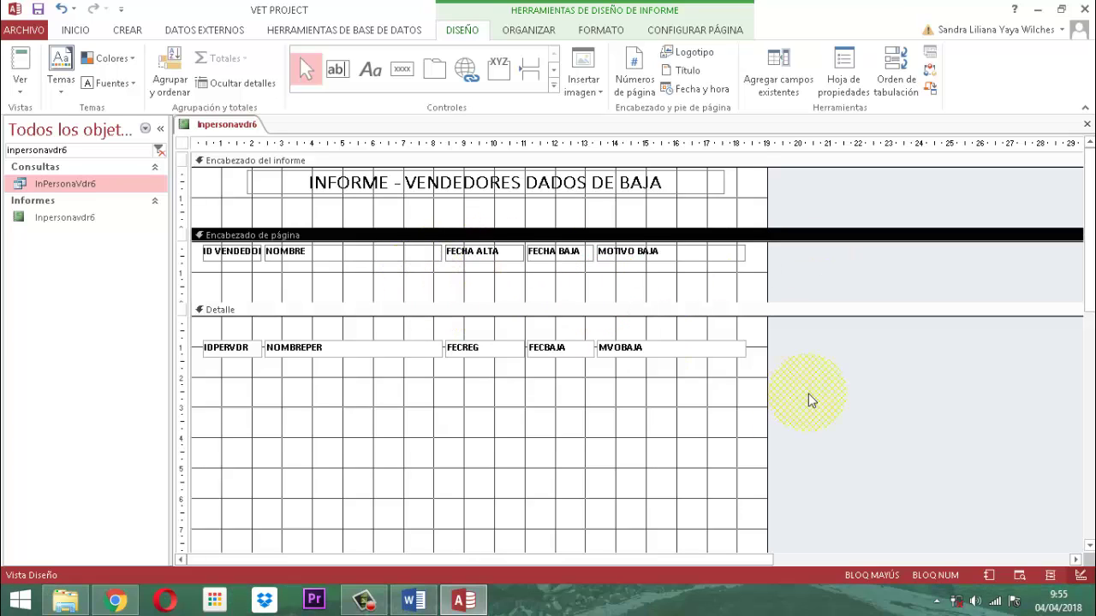
pyautogui.moveTo(808, 395); pyautogui.dragTo(196, 325)
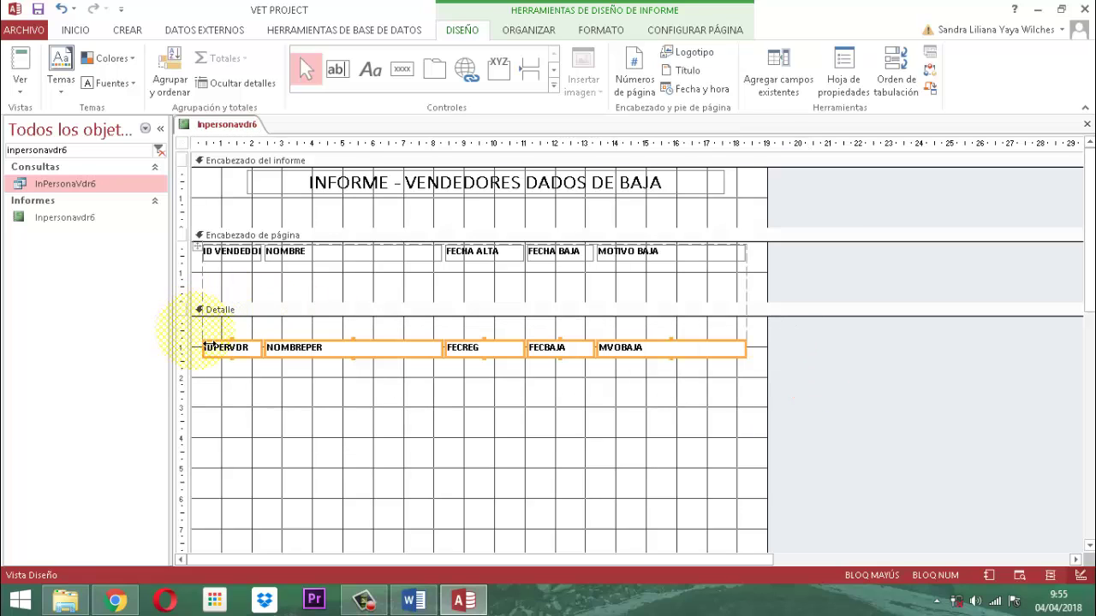
pyautogui.click(595, 32)
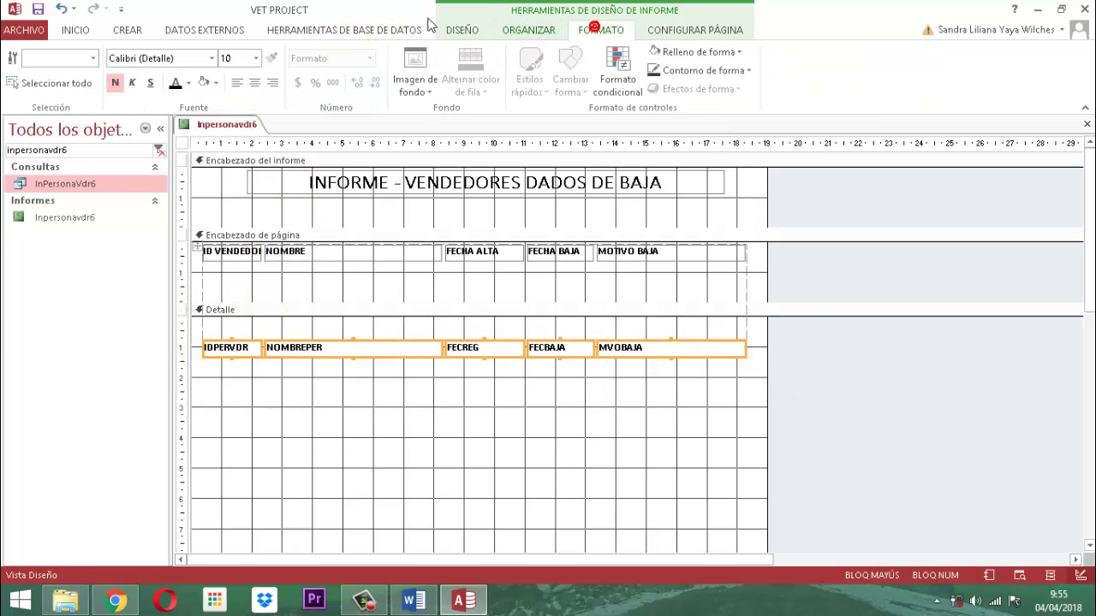
pyautogui.click(115, 82)
pyautogui.click(860, 424)
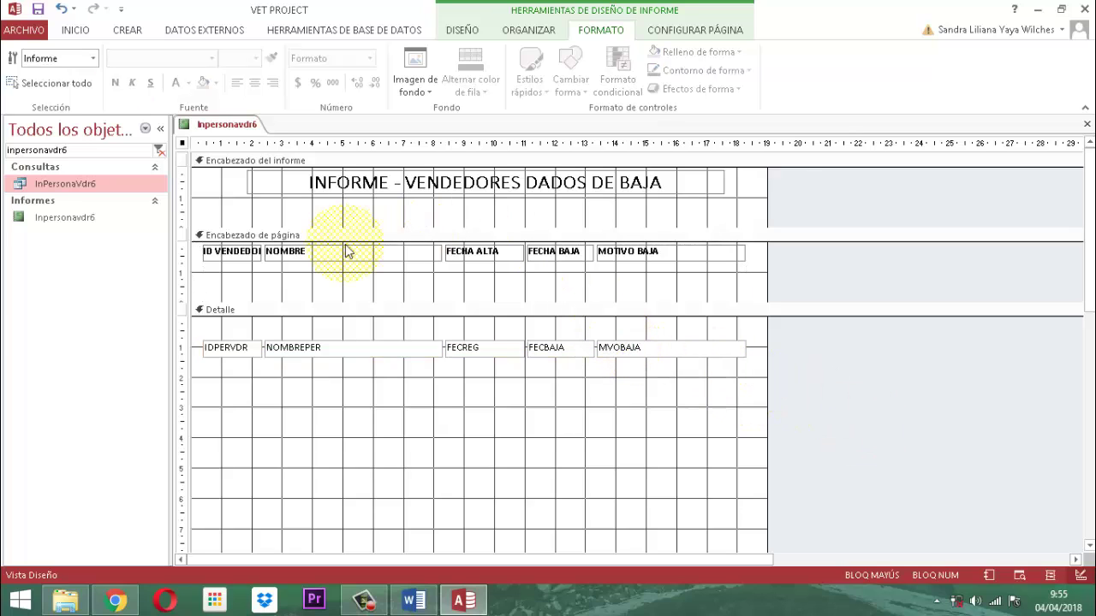
# Remove the tabular layout from the report's headings and fields with Quitar diseño.
pyautogui.click(285, 251)
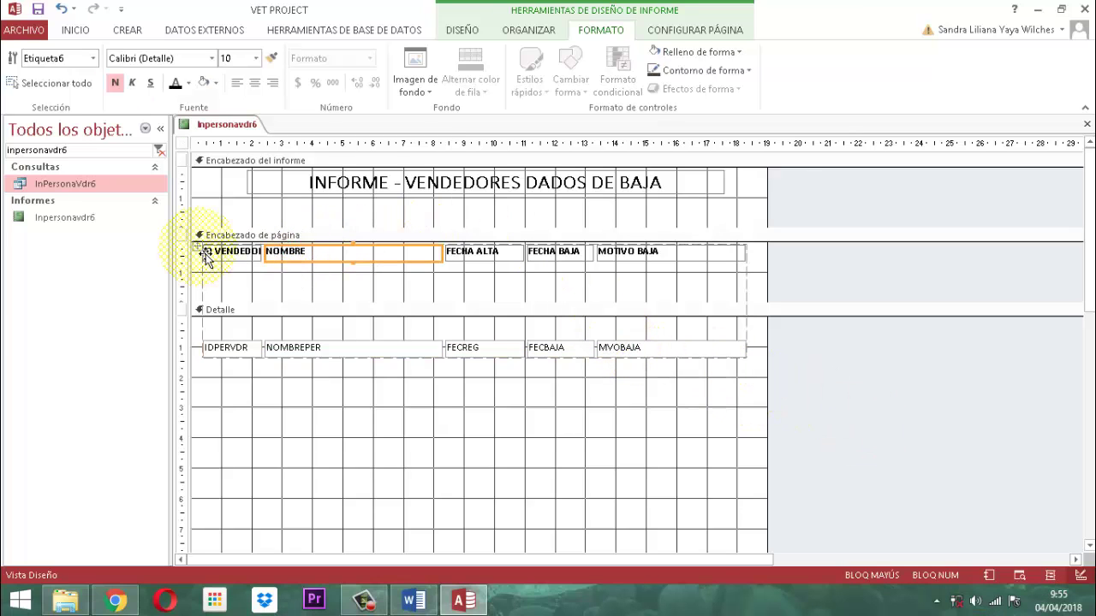
pyautogui.click(197, 247)
pyautogui.click(530, 31)
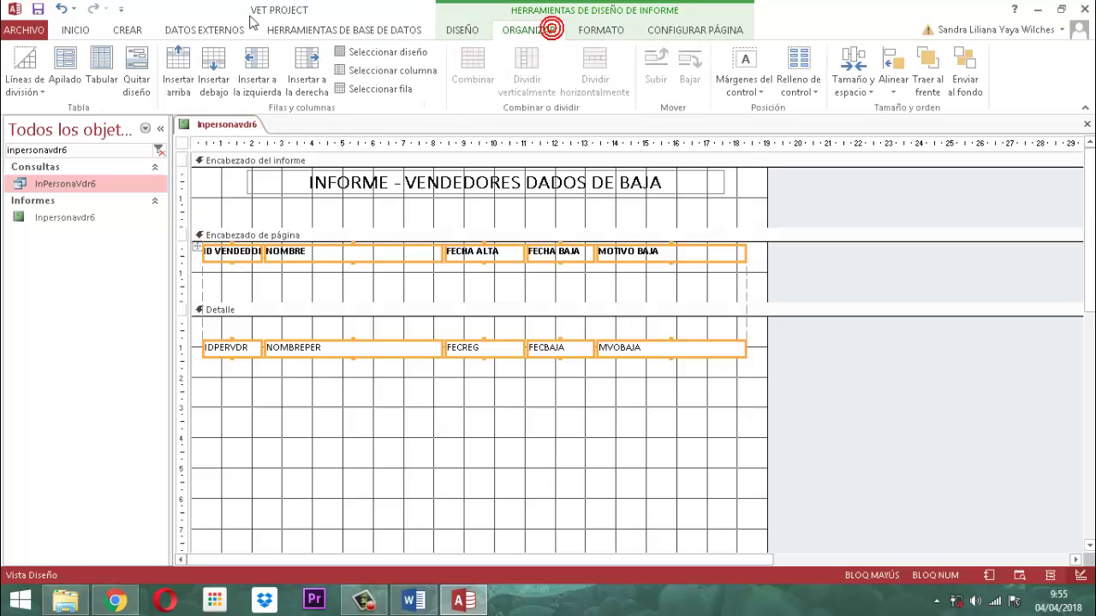
pyautogui.click(137, 68)
pyautogui.click(907, 429)
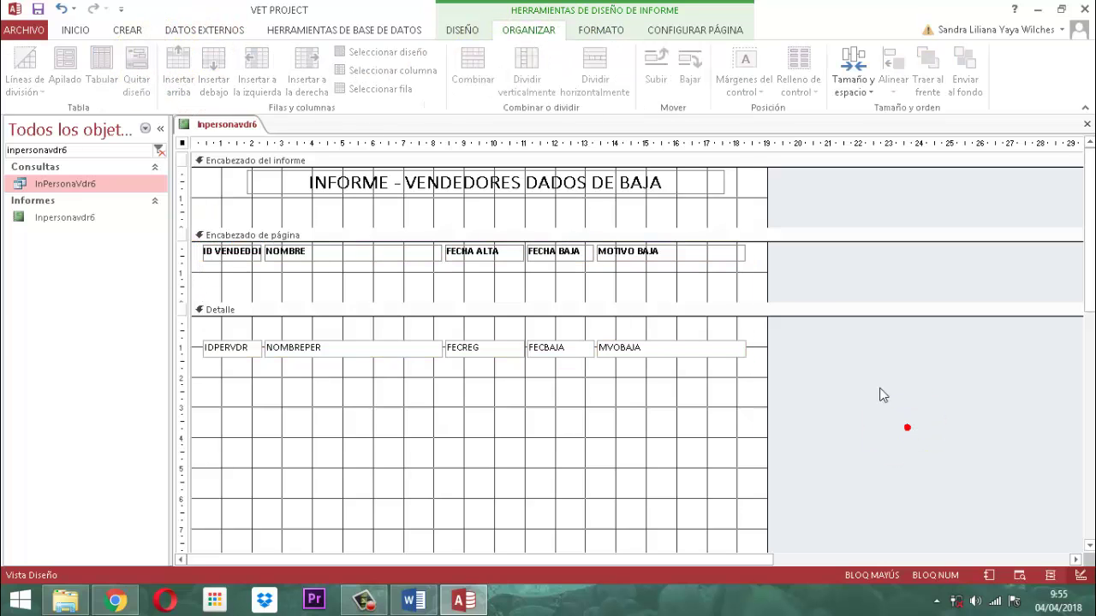
# Move the column headings from the page header into the report header, just below the title.
pyautogui.moveTo(799, 279); pyautogui.dragTo(203, 256)
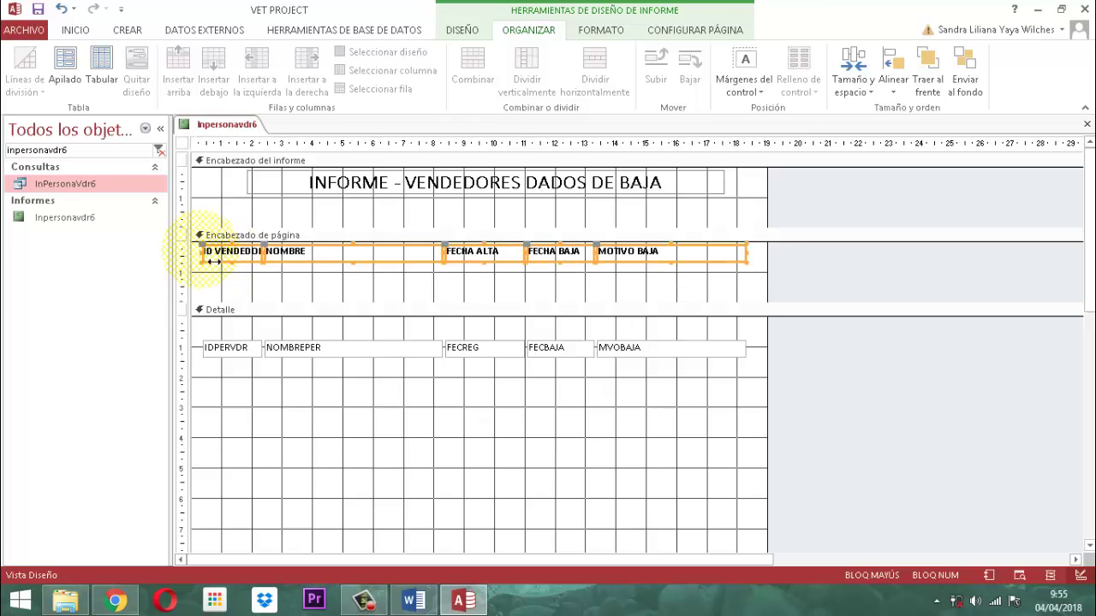
pyautogui.press('Delete')
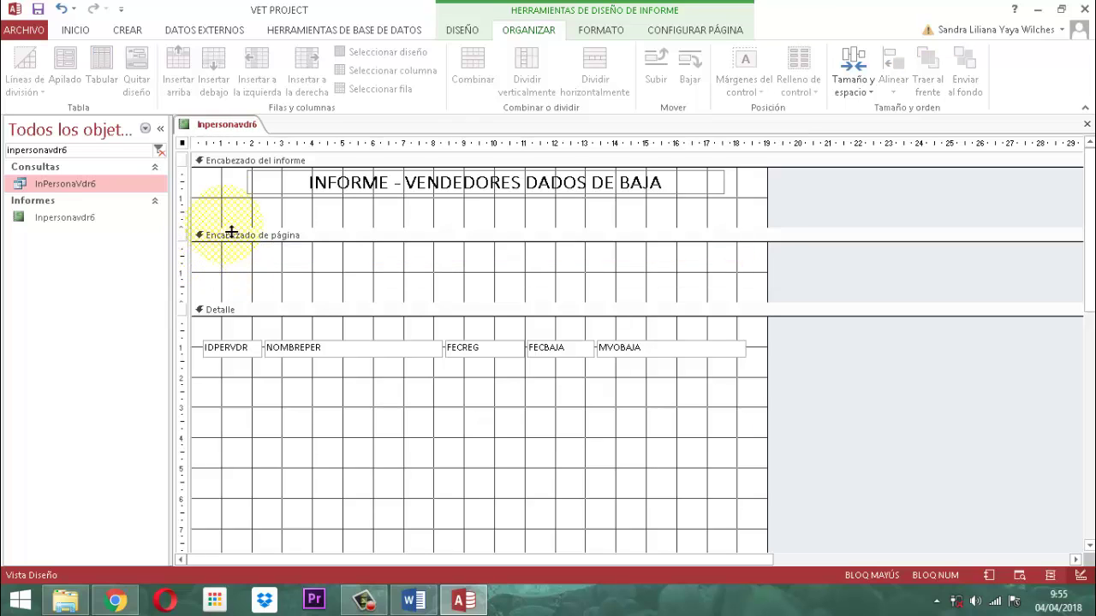
pyautogui.click(242, 161)
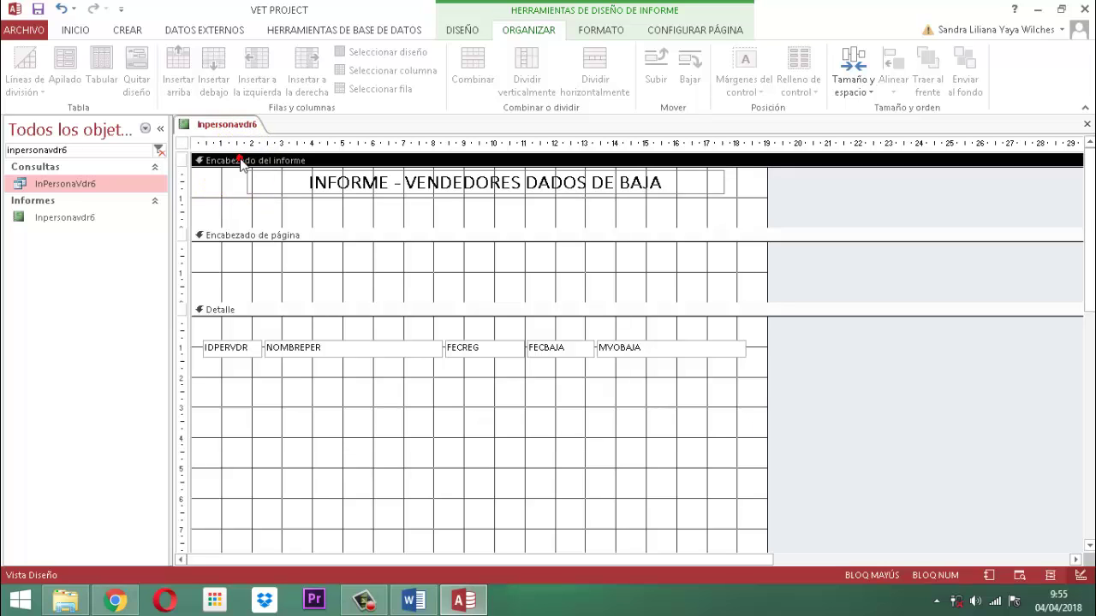
pyautogui.click(243, 163)
pyautogui.hotkey('ctrl', 'v')
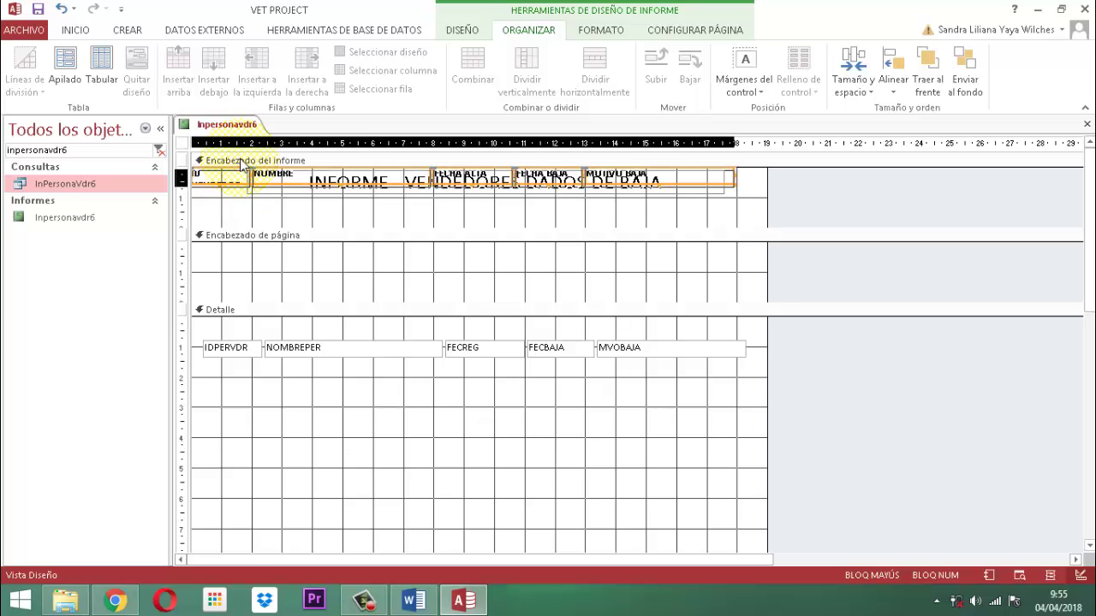
pyautogui.press('Down')
pyautogui.press('Down')
pyautogui.press('Down')
pyautogui.press('Down')
pyautogui.press('Down')
pyautogui.press('Down')
pyautogui.press('Down')
pyautogui.press('Down')
pyautogui.press('Down')
pyautogui.press('Down')
pyautogui.press('Down')
pyautogui.press('Down')
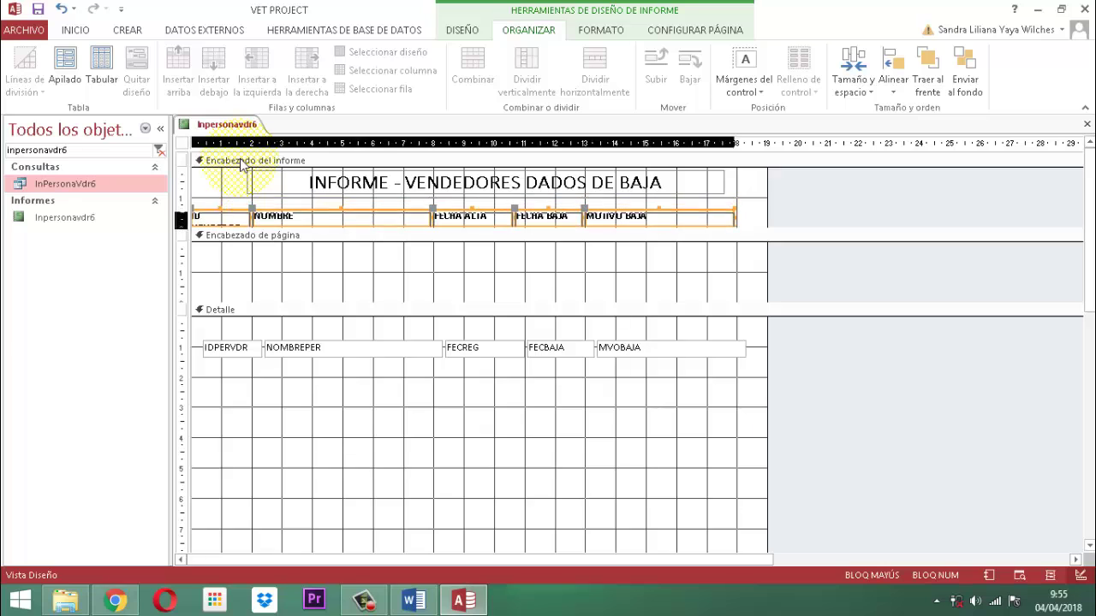
pyautogui.press('Down')
pyautogui.press('Down')
pyautogui.press('Down')
pyautogui.press('Down')
pyautogui.press('Down')
pyautogui.press('Down')
pyautogui.press('Down')
pyautogui.press('Down')
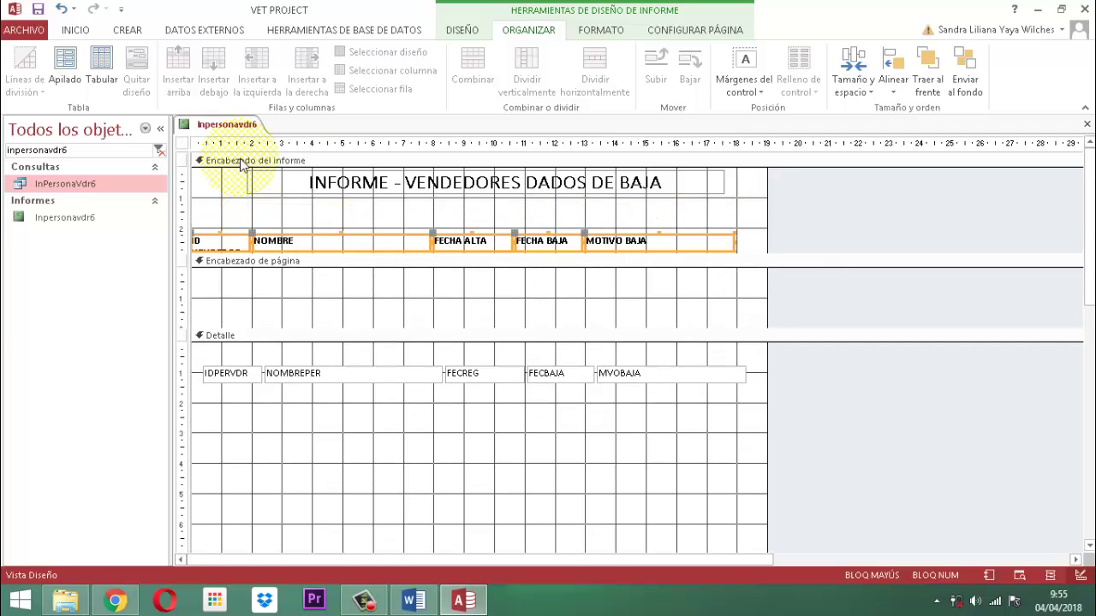
pyautogui.press('Right')
pyautogui.press('Right')
pyautogui.press('Right')
pyautogui.press('Right')
pyautogui.press('Right')
pyautogui.press('Right')
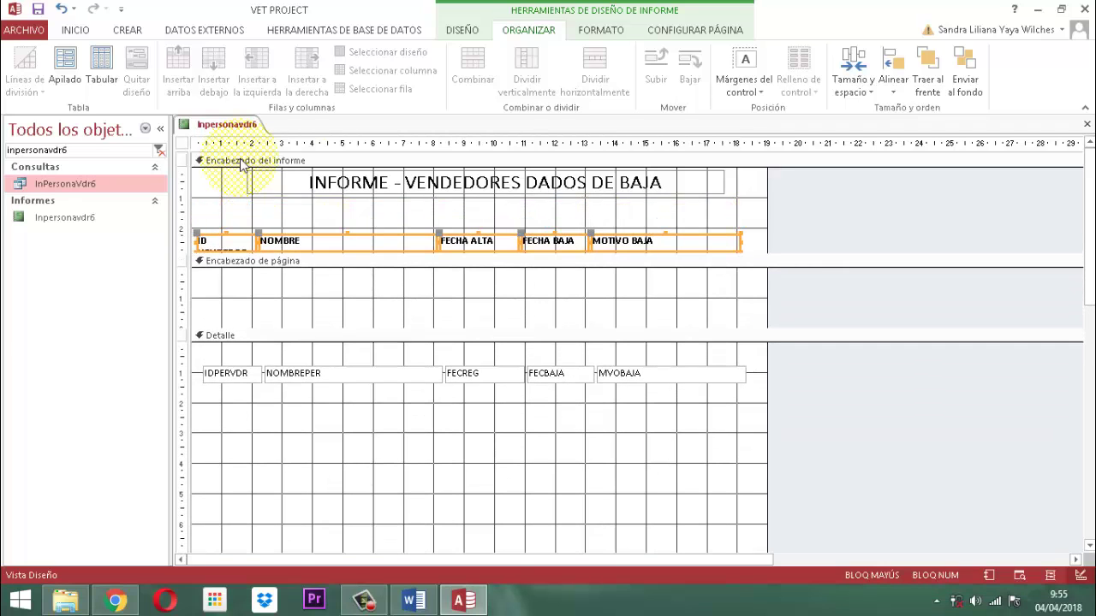
pyautogui.press('Right')
pyautogui.press('Right')
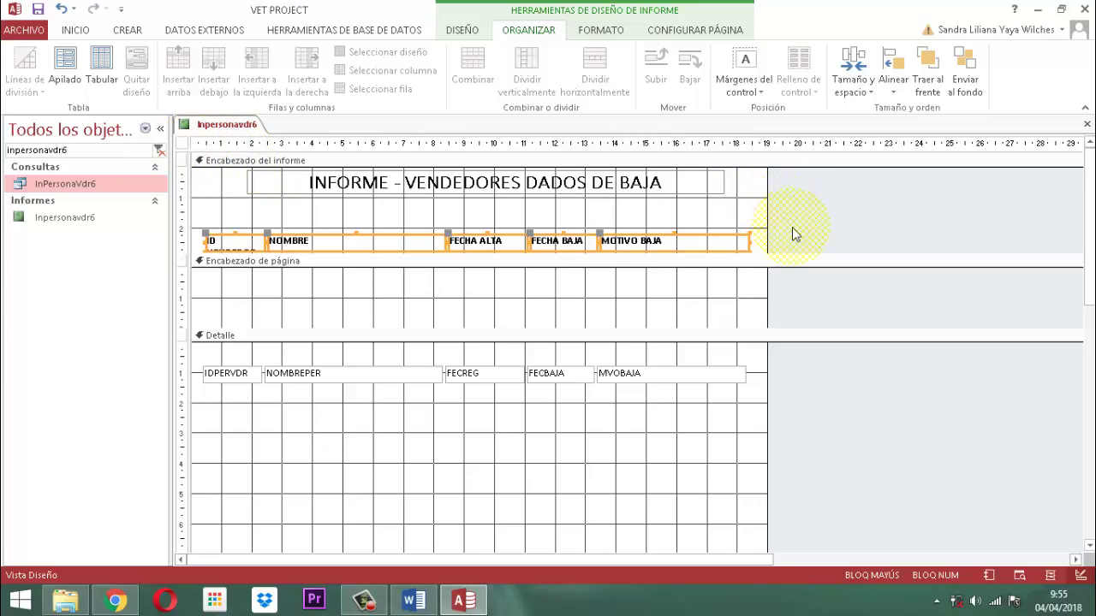
pyautogui.press('Left')
pyautogui.press('Left')
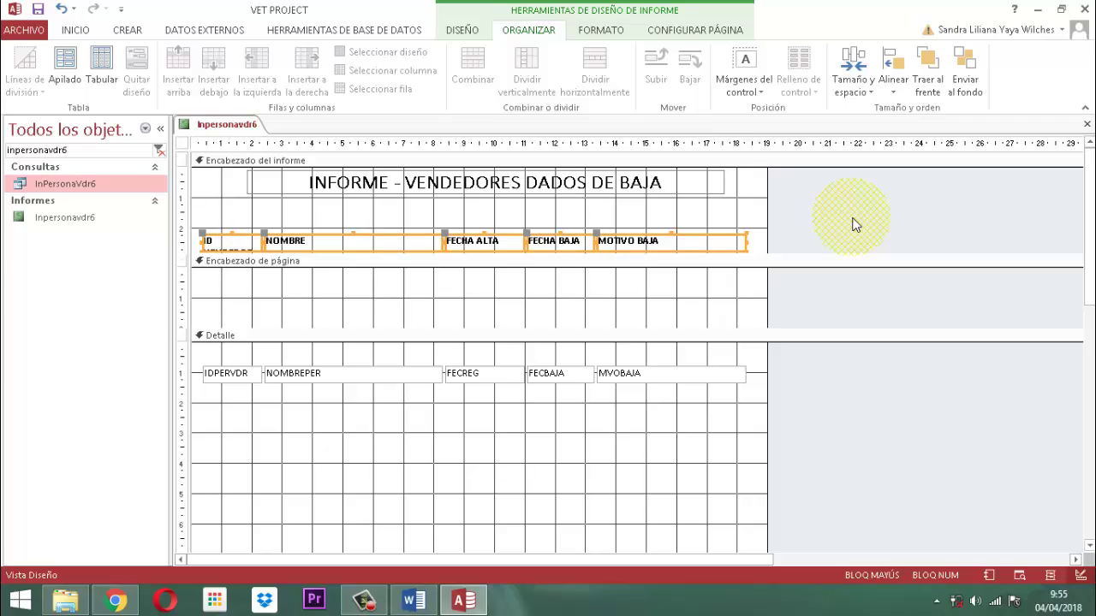
pyautogui.click(852, 224)
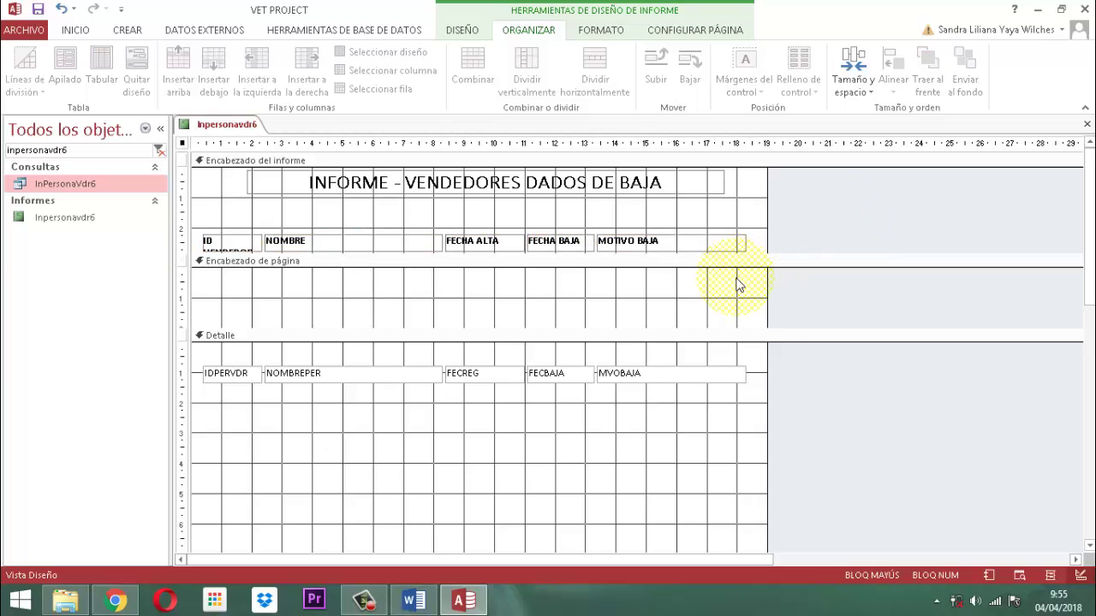
# Collapse the empty page header and raise the detail text boxes to the section top.
pyautogui.moveTo(779, 336); pyautogui.dragTo(781, 271)
pyautogui.moveTo(808, 352); pyautogui.dragTo(198, 304)
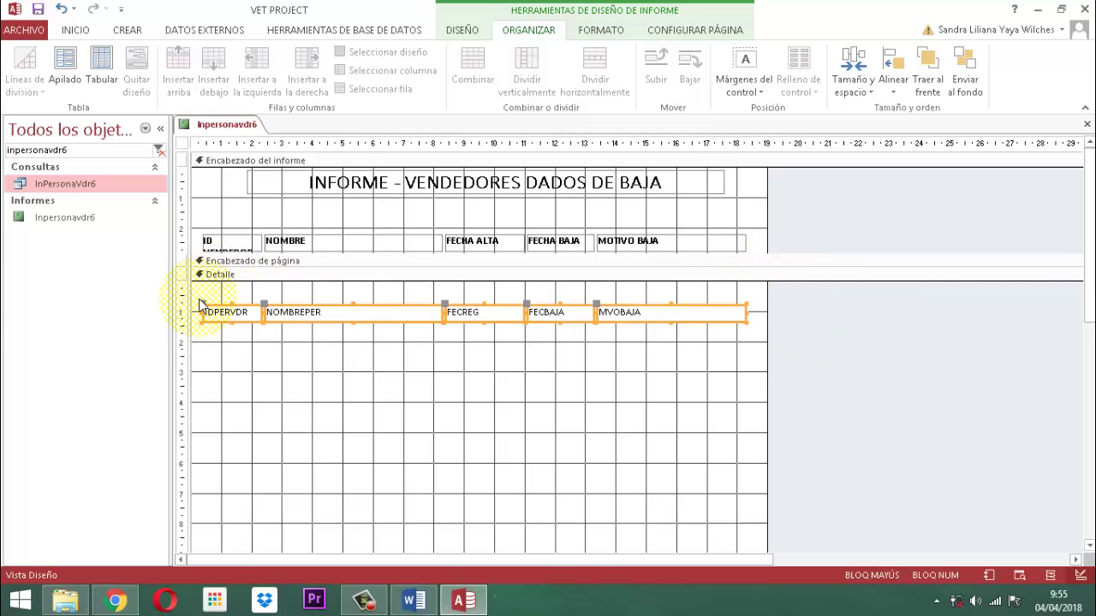
pyautogui.press('Up')
pyautogui.press('Up')
pyautogui.press('Up')
pyautogui.press('Up')
pyautogui.press('Up')
pyautogui.press('Up')
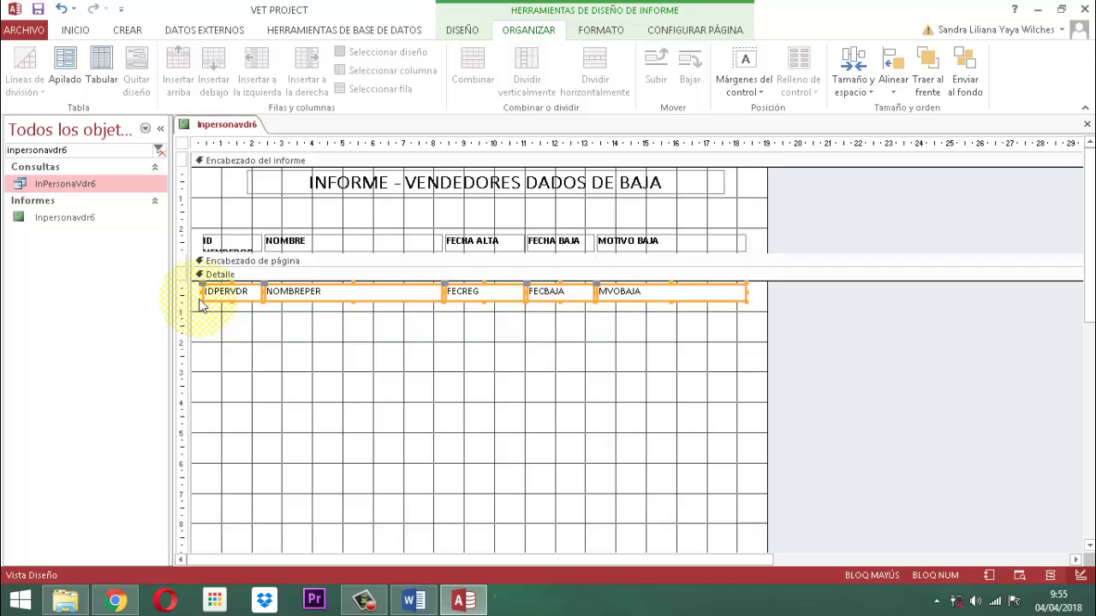
# Shrink Detalle to one field row and collapse Pie de página and Pie del informe to zero height.
pyautogui.click(866, 406)
pyautogui.scroll(-2, 853, 418)
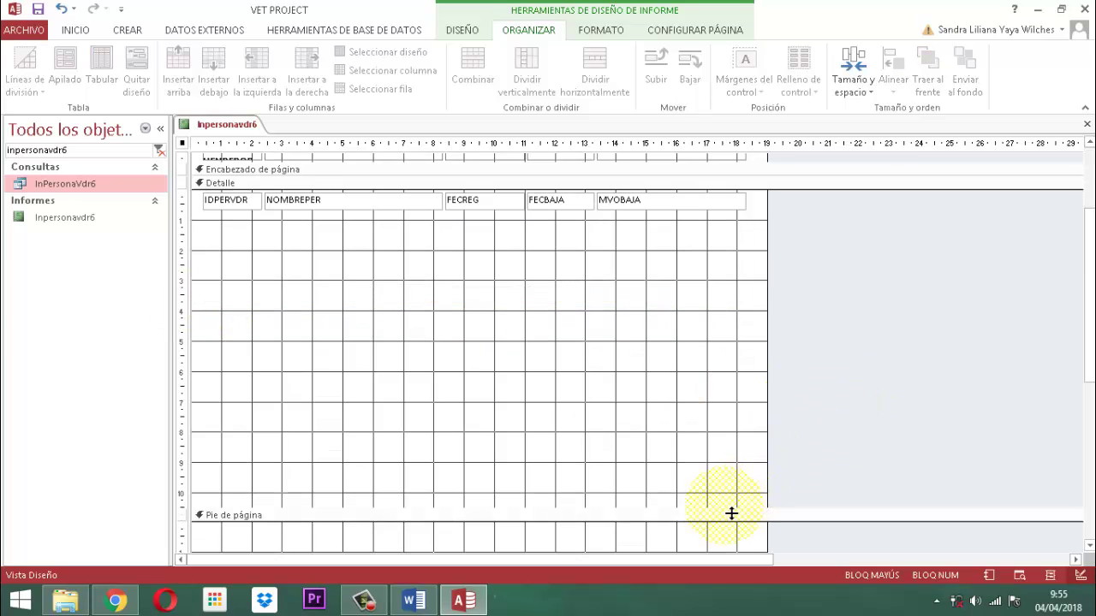
pyautogui.moveTo(731, 513); pyautogui.dragTo(742, 235)
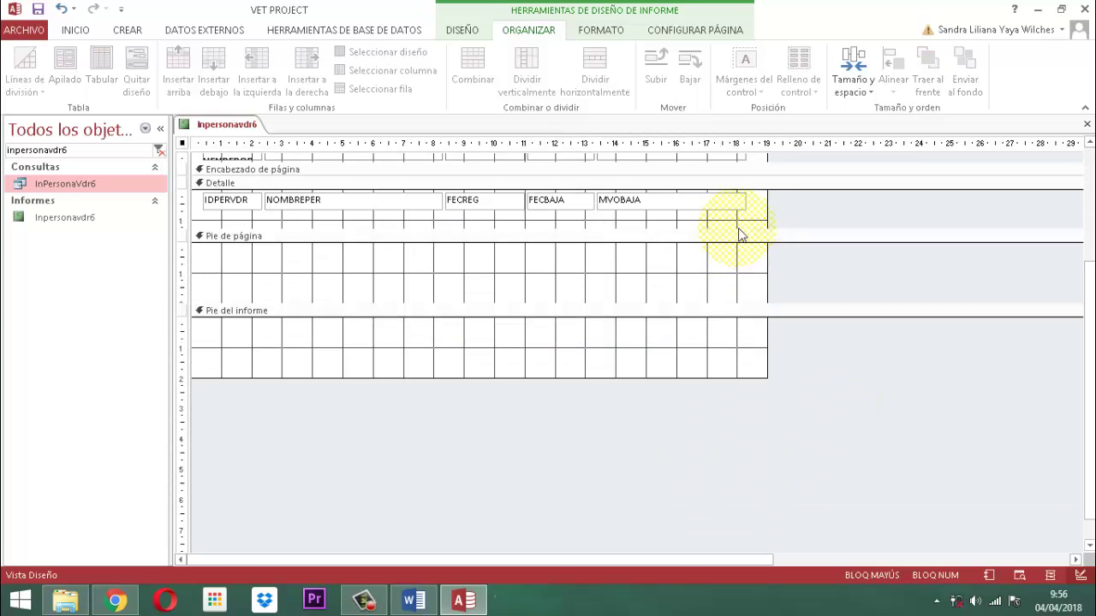
pyautogui.scroll(2, 742, 236)
pyautogui.moveTo(731, 327); pyautogui.dragTo(734, 308)
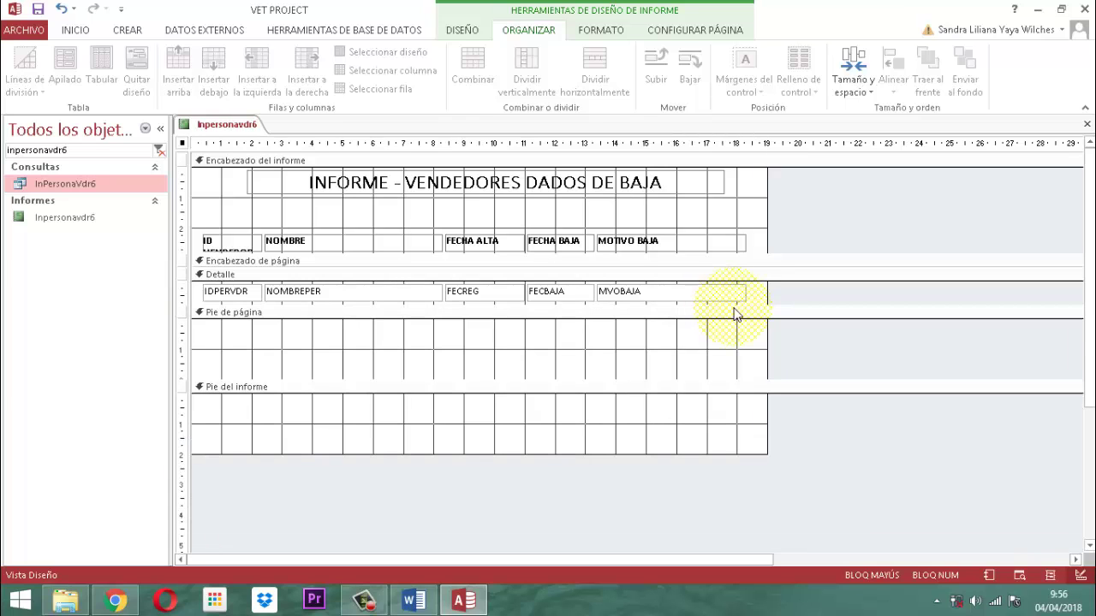
pyautogui.moveTo(735, 389); pyautogui.dragTo(743, 322)
pyautogui.moveTo(730, 398); pyautogui.dragTo(728, 335)
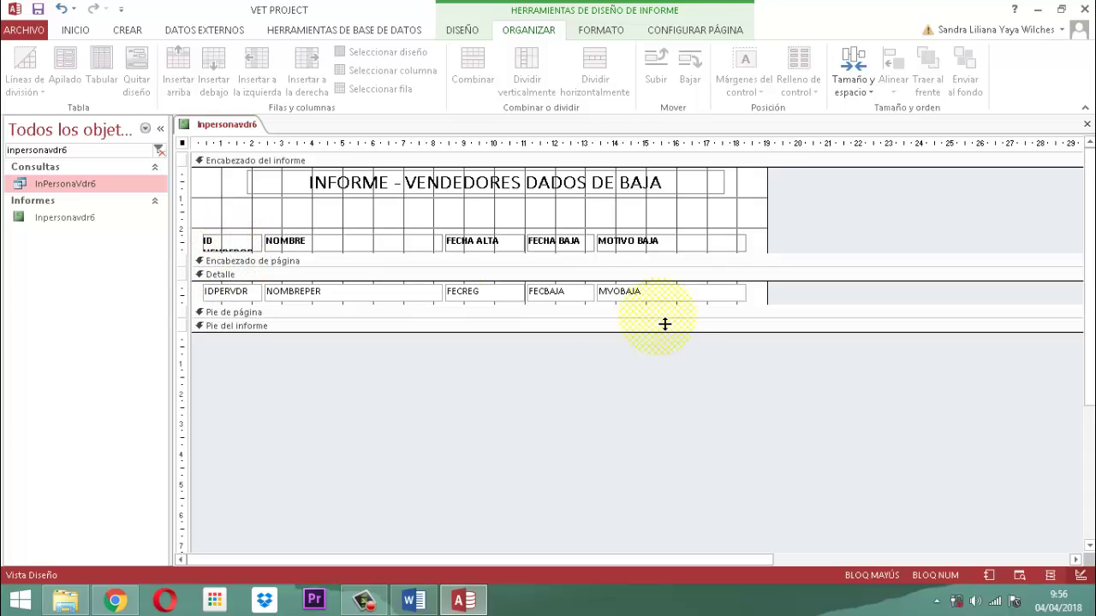
pyautogui.click(816, 208)
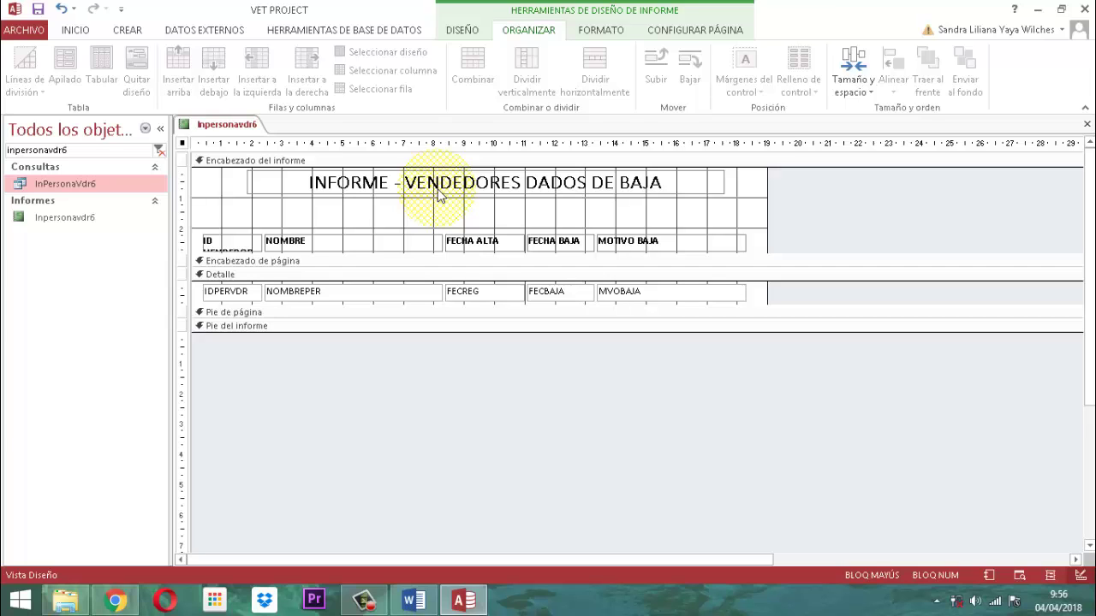
# Nudge the report title label slightly to the right.
pyautogui.click(436, 190)
pyautogui.press('Left')
pyautogui.press('Left')
pyautogui.press('Left')
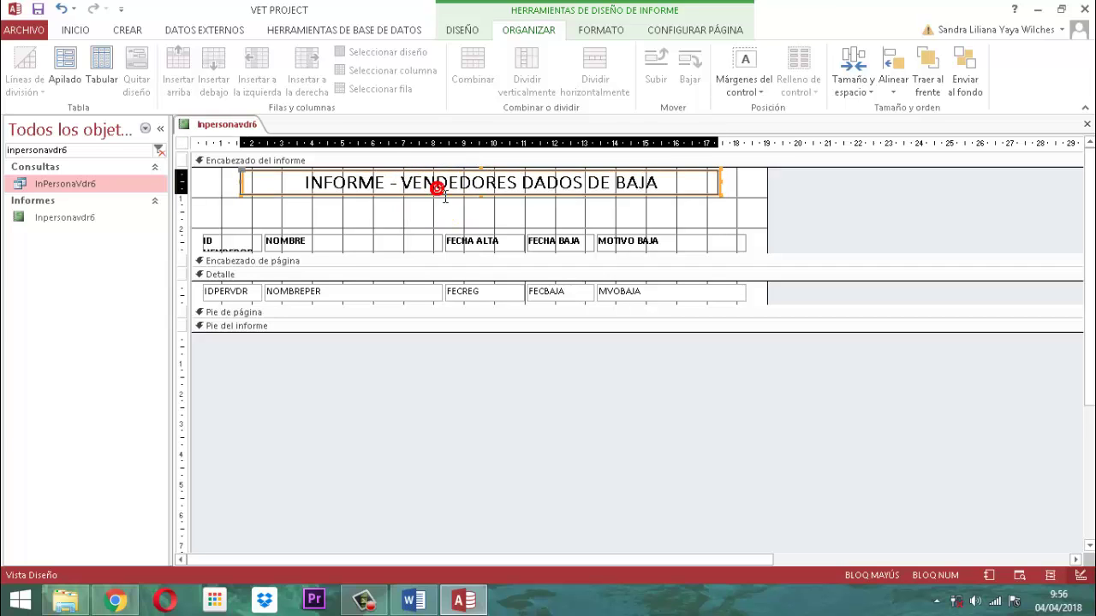
pyautogui.press('Right')
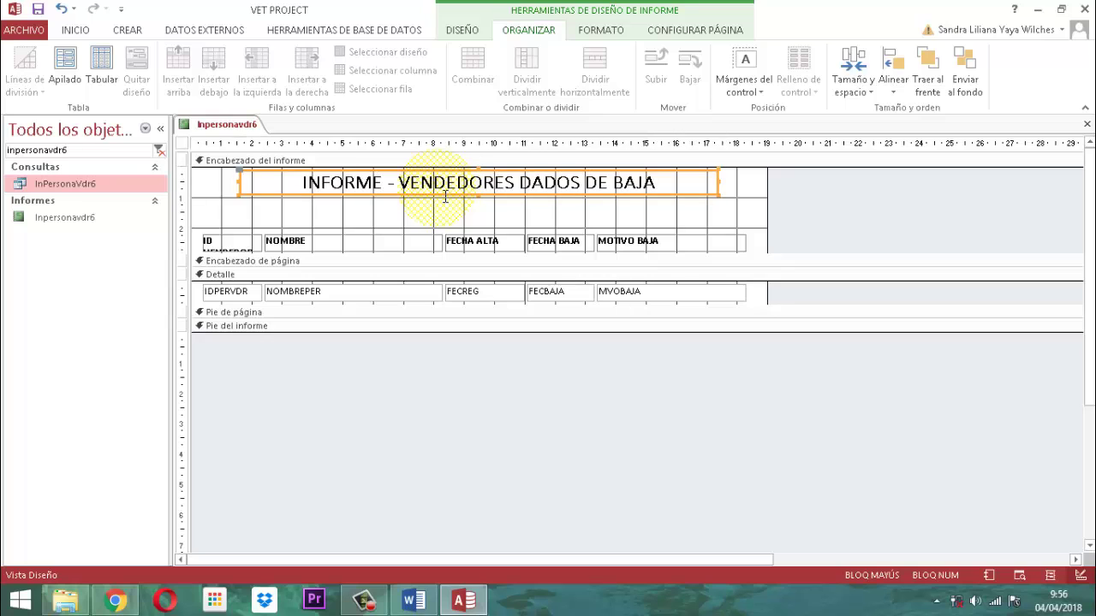
pyautogui.press('Right')
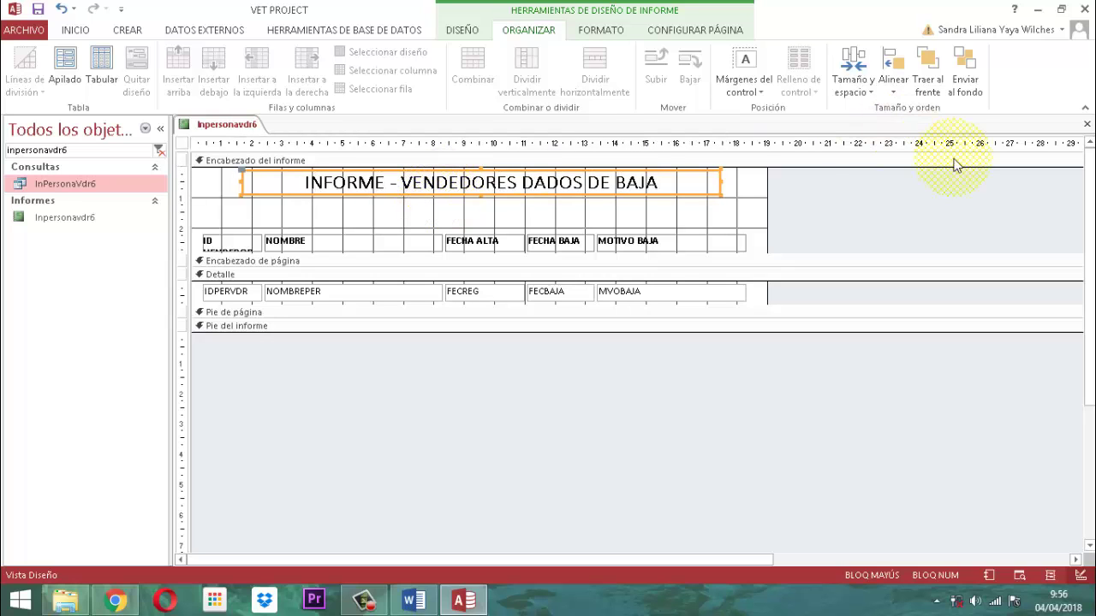
pyautogui.click(895, 203)
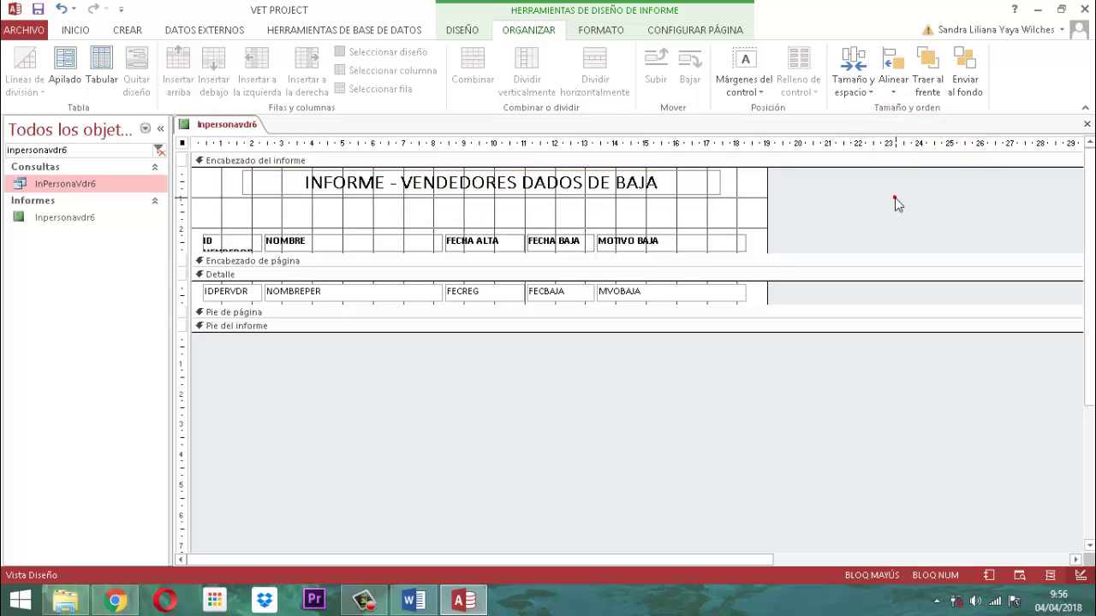
# Add a new text box below the title and delete its Texto30 label.
pyautogui.click(459, 32)
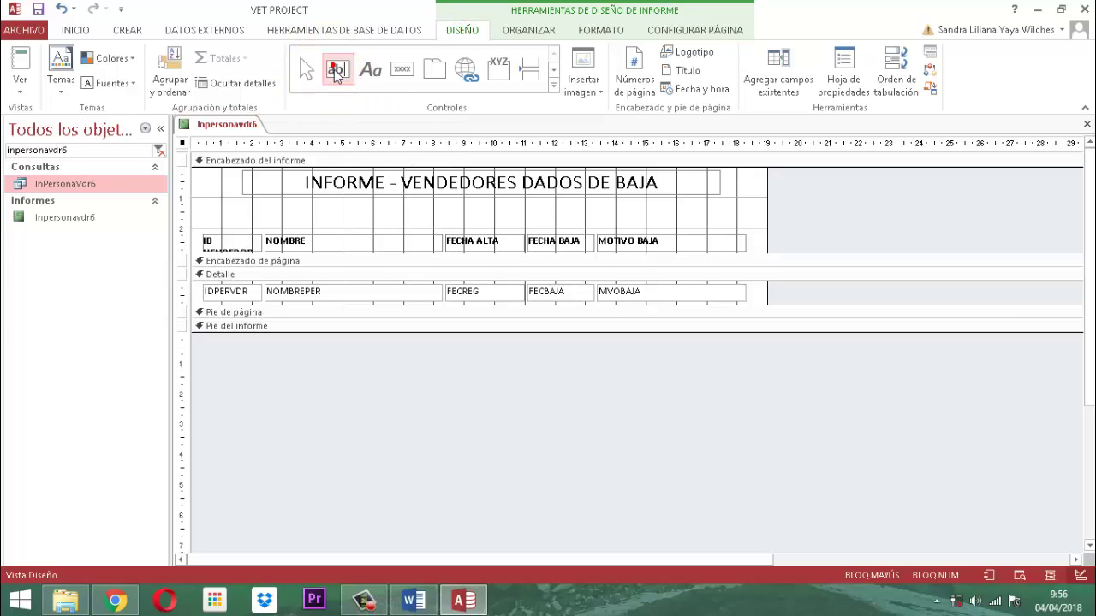
pyautogui.click(336, 72)
pyautogui.click(439, 210)
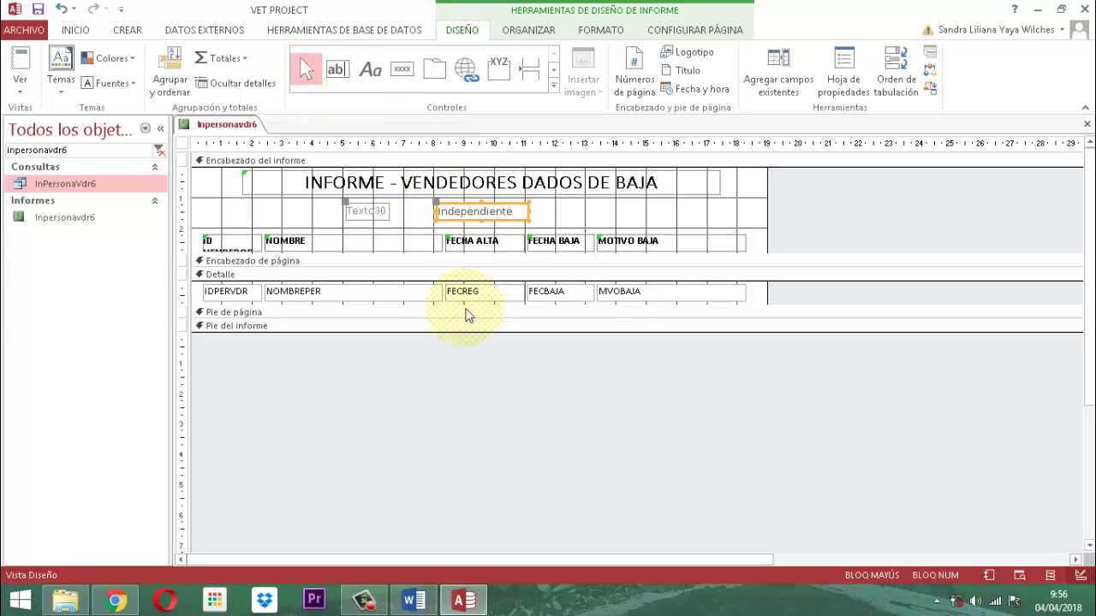
pyautogui.click(364, 214)
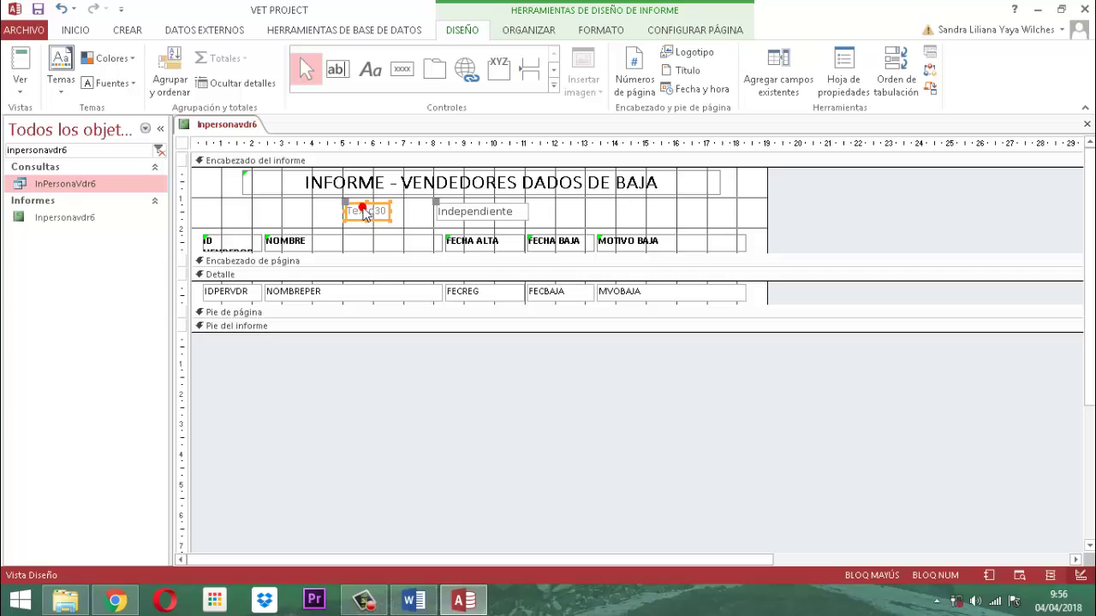
pyautogui.press('Delete')
# Left-align the Independiente box with the title and match the title's width.
pyautogui.click(454, 218)
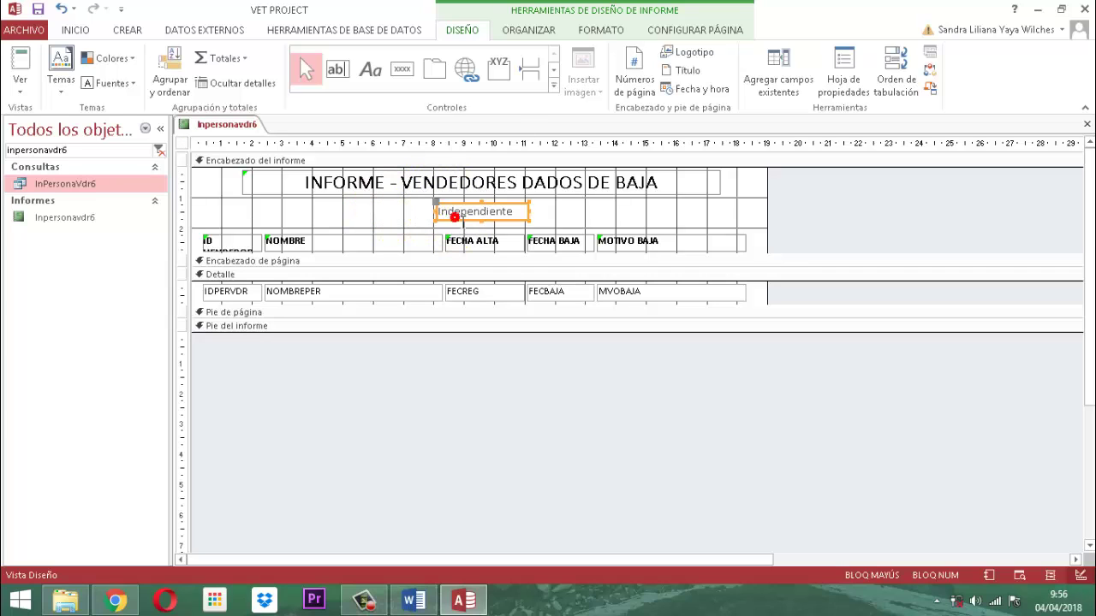
pyautogui.keyDown('shift'); pyautogui.click(447, 187); pyautogui.keyUp('shift')
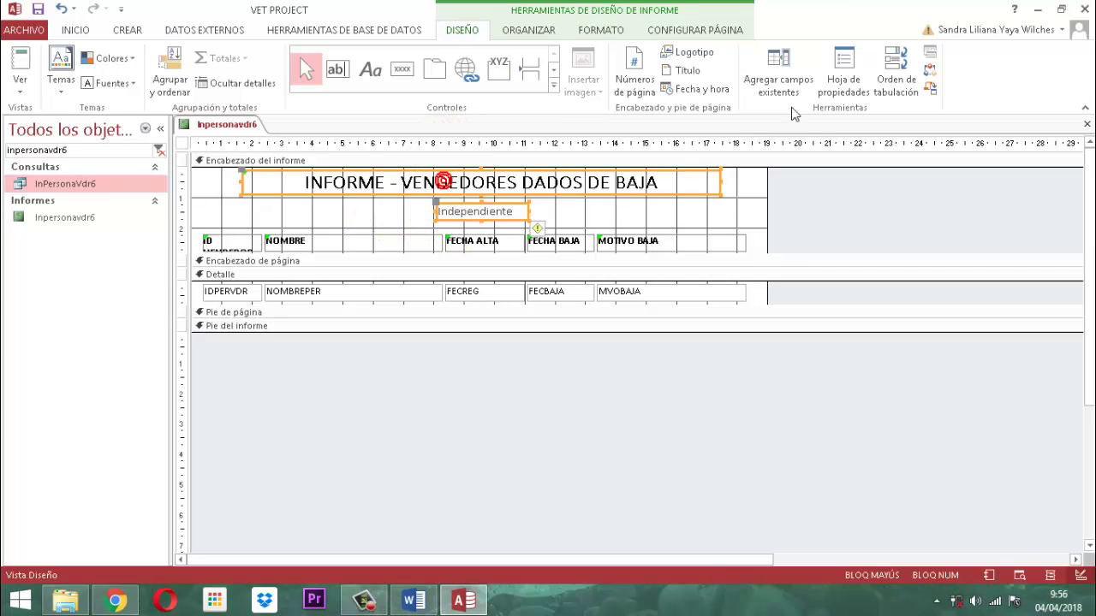
pyautogui.click(530, 29)
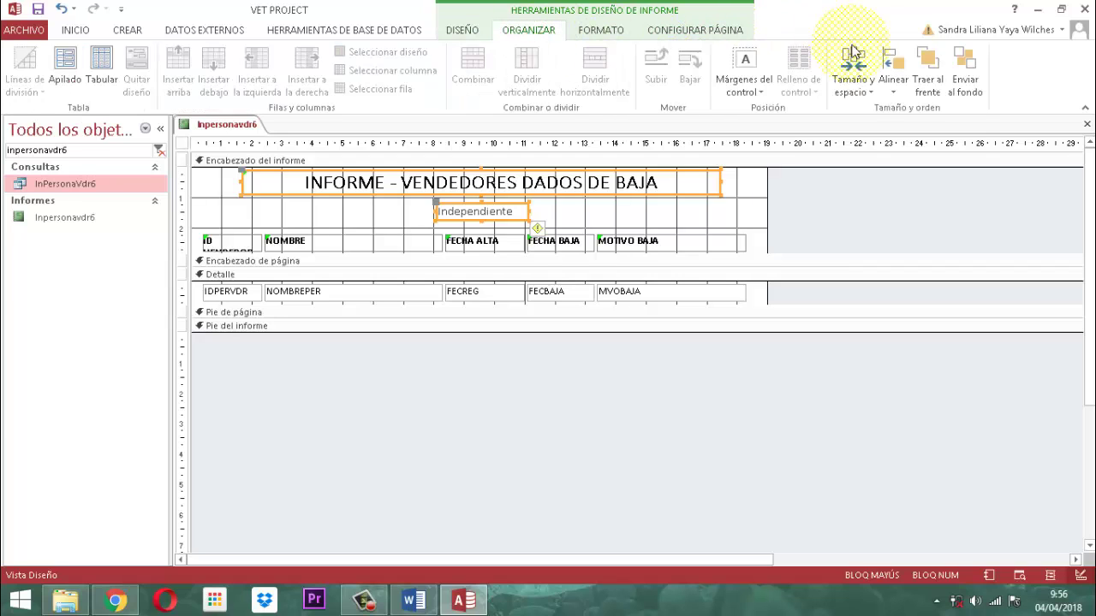
pyautogui.click(892, 73)
pyautogui.click(925, 130)
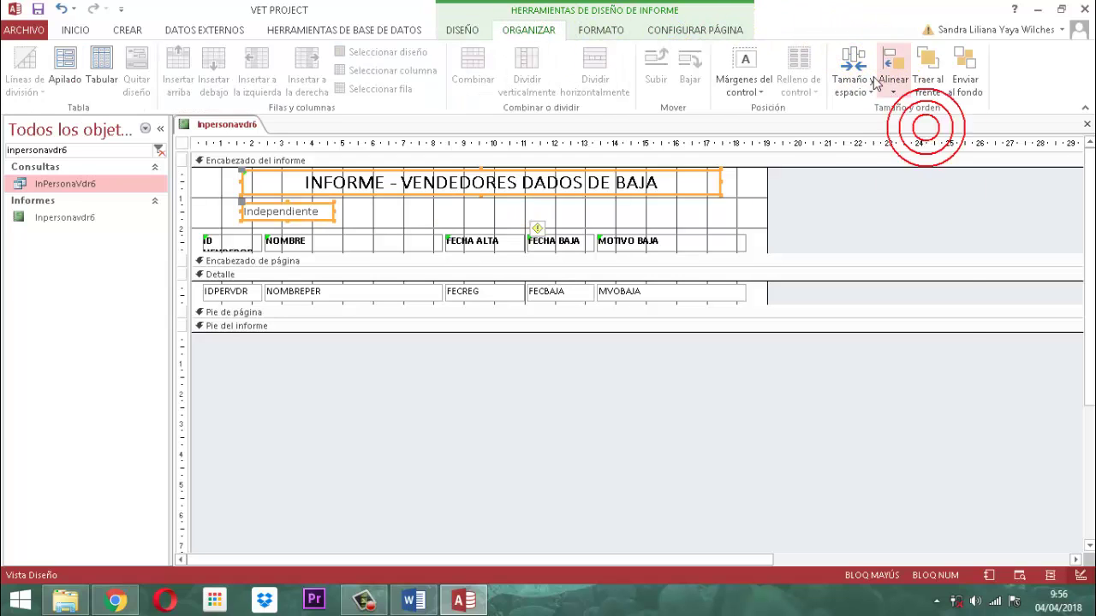
pyautogui.click(853, 76)
pyautogui.click(901, 205)
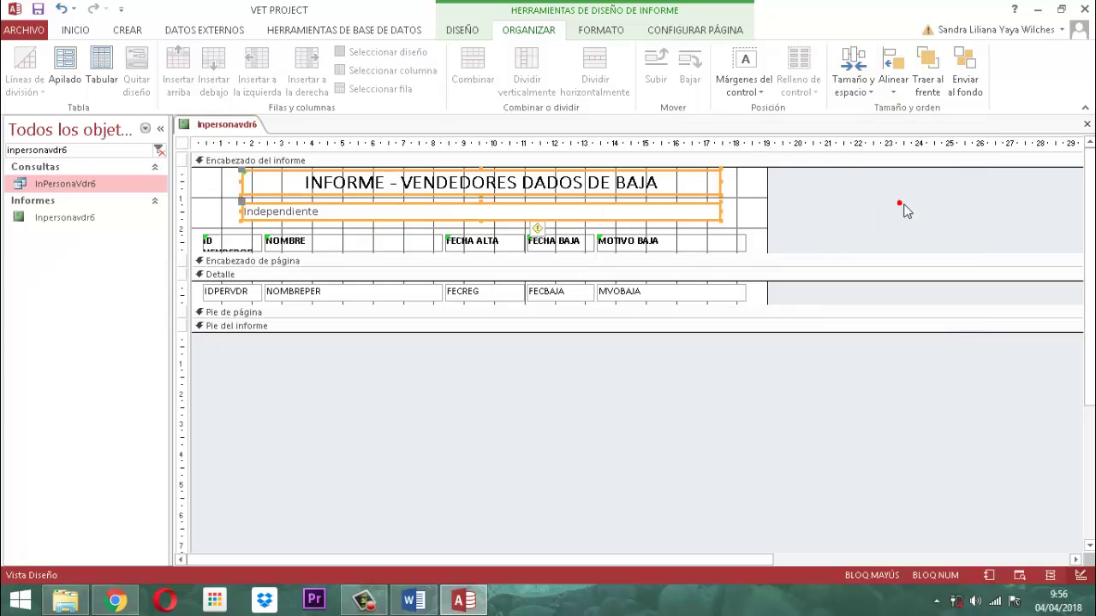
# Remove bold from the title and center the title and Independiente text.
pyautogui.click(579, 32)
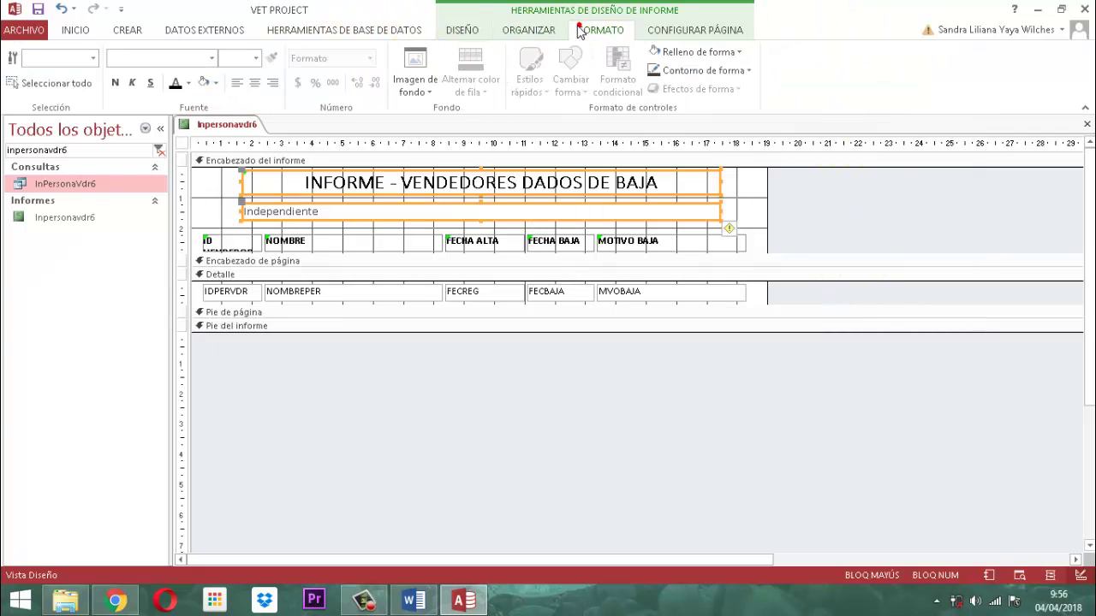
pyautogui.click(254, 83)
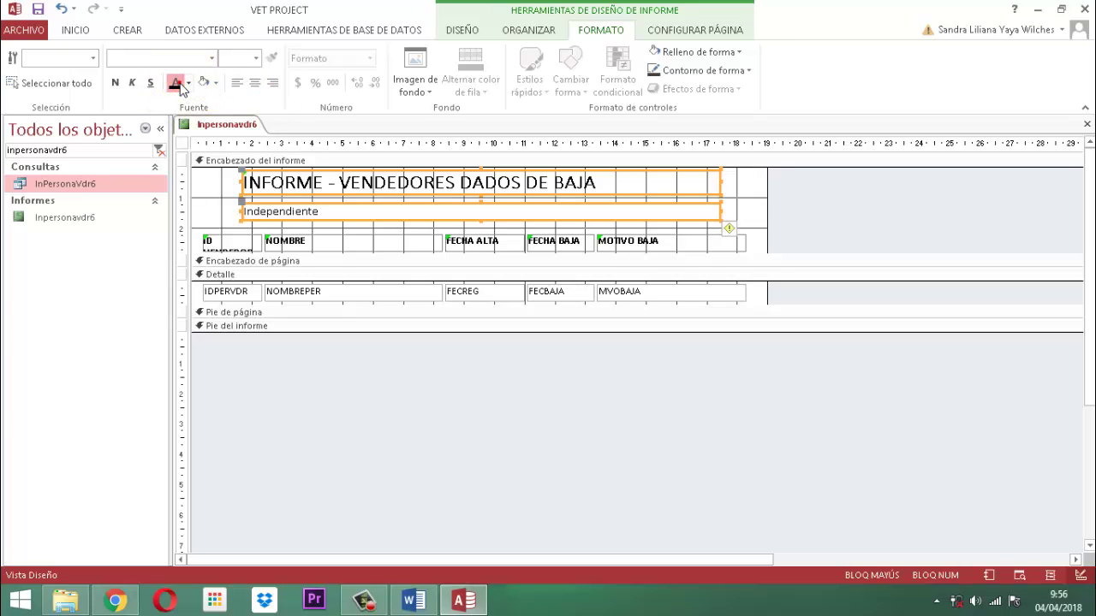
pyautogui.click(117, 83)
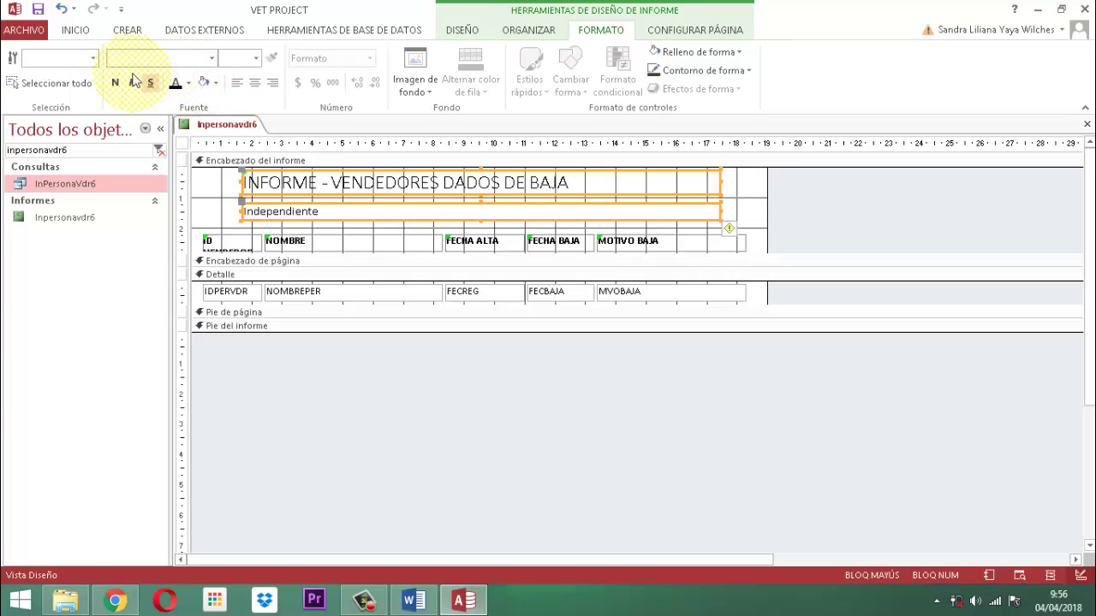
pyautogui.click(254, 83)
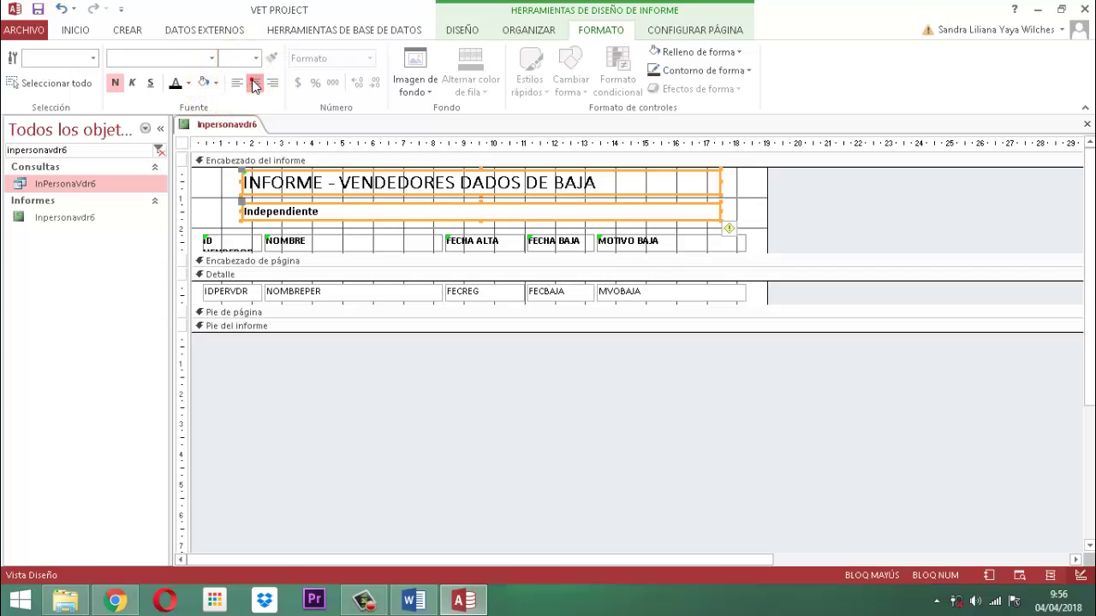
pyautogui.click(601, 441)
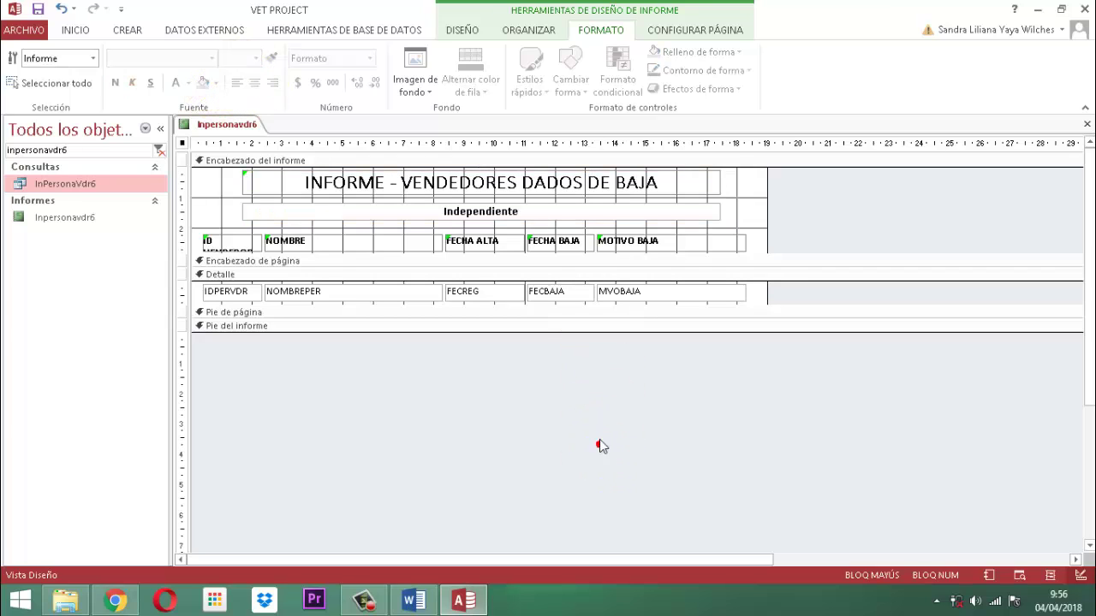
pyautogui.click(492, 216)
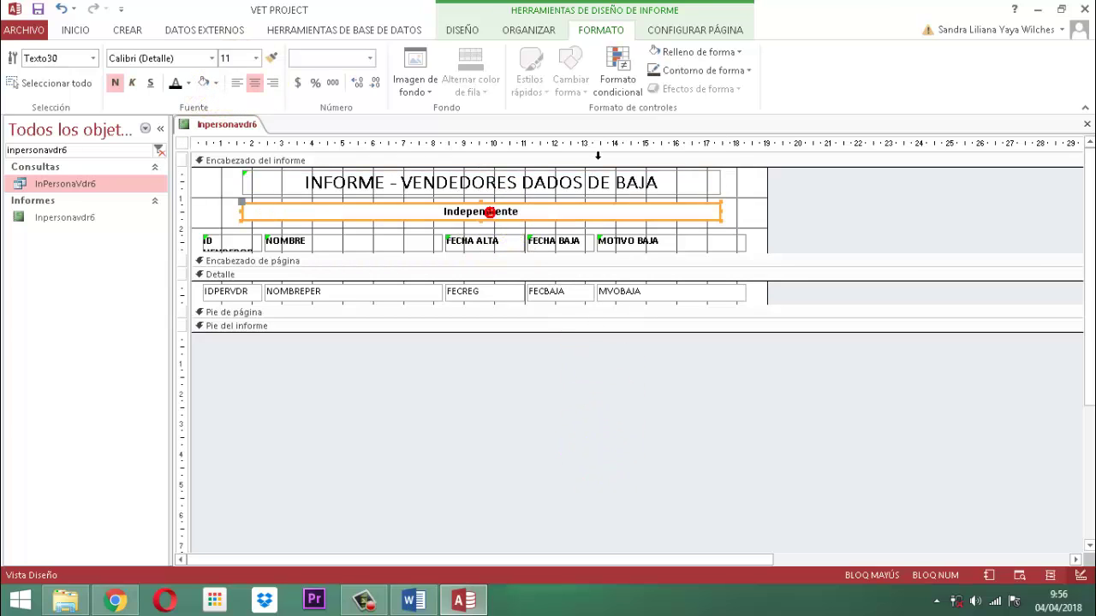
# Set the Independiente box's control source to =Cuenta(*) & " REGISTROS EN INFORME DE VENDEDORES DADOS DE BAJA".
pyautogui.click(476, 30)
pyautogui.click(843, 73)
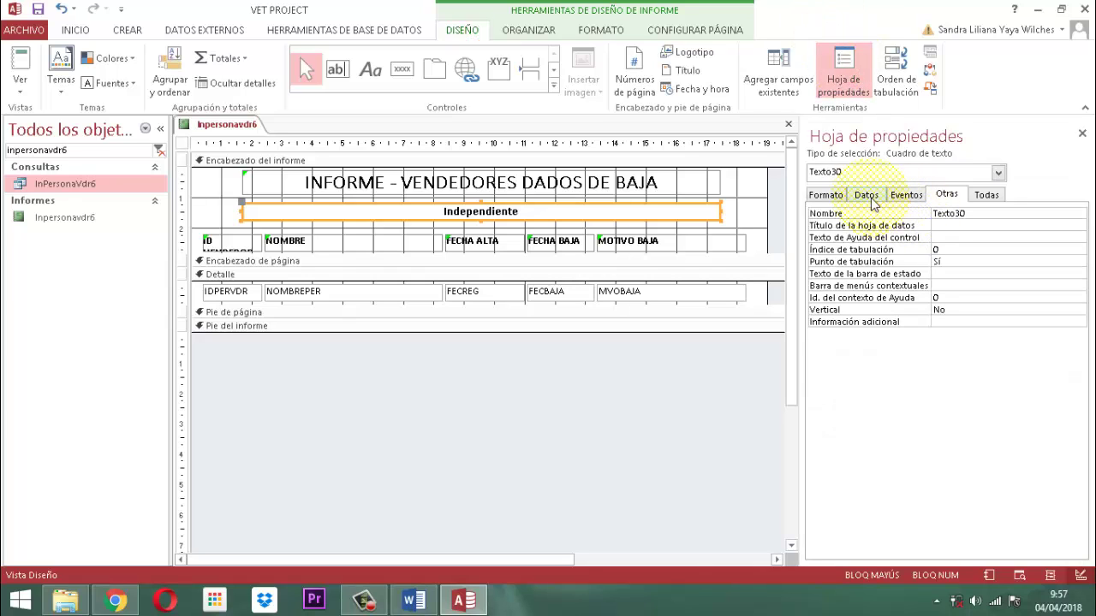
pyautogui.click(866, 194)
pyautogui.click(1079, 214)
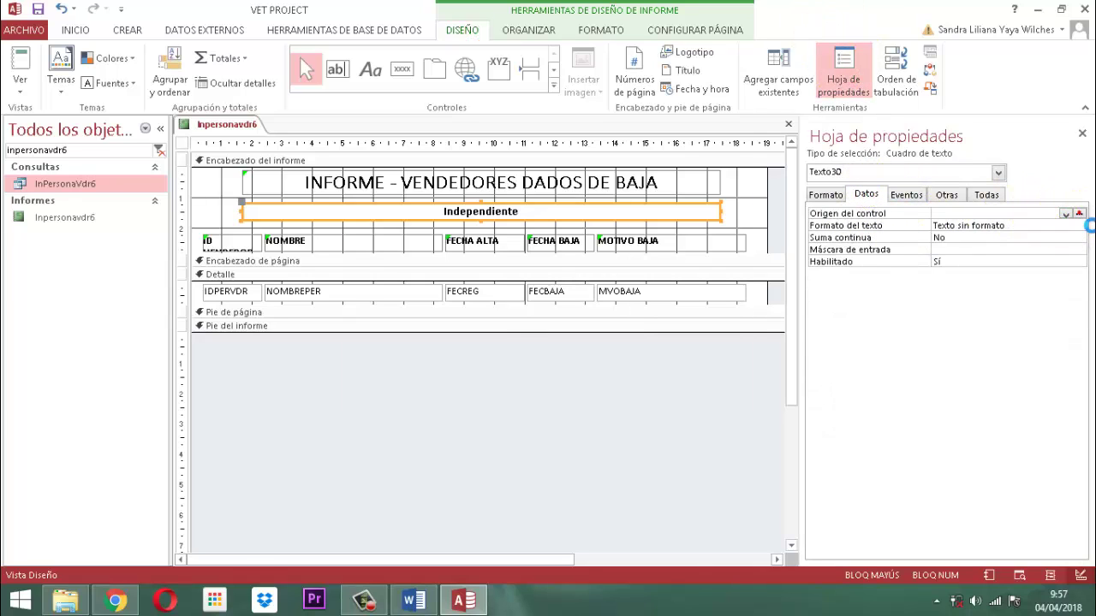
pyautogui.write('=')
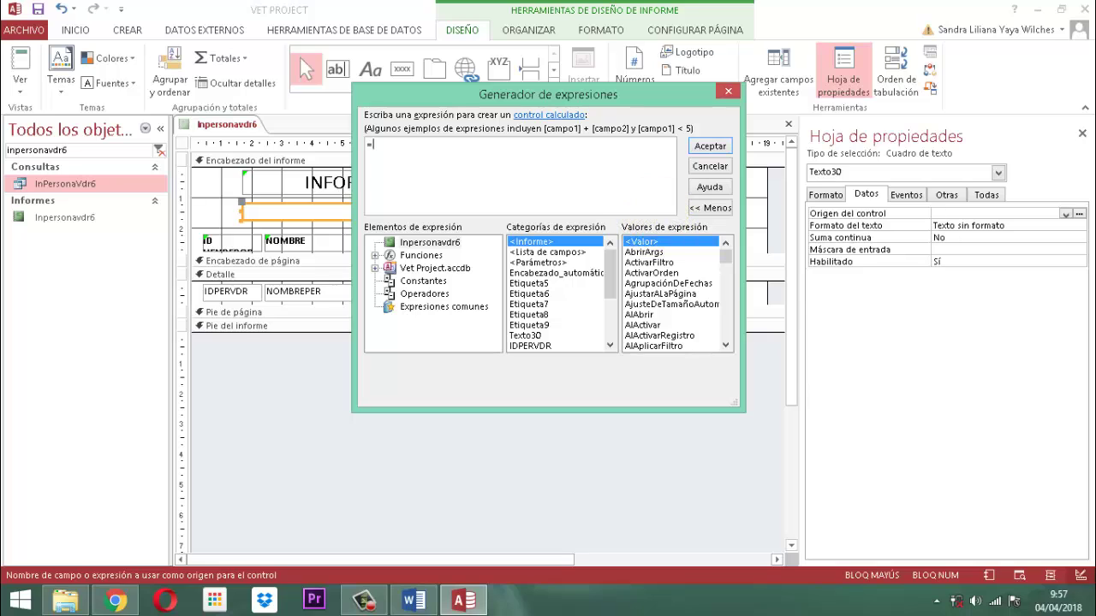
pyautogui.write('C')
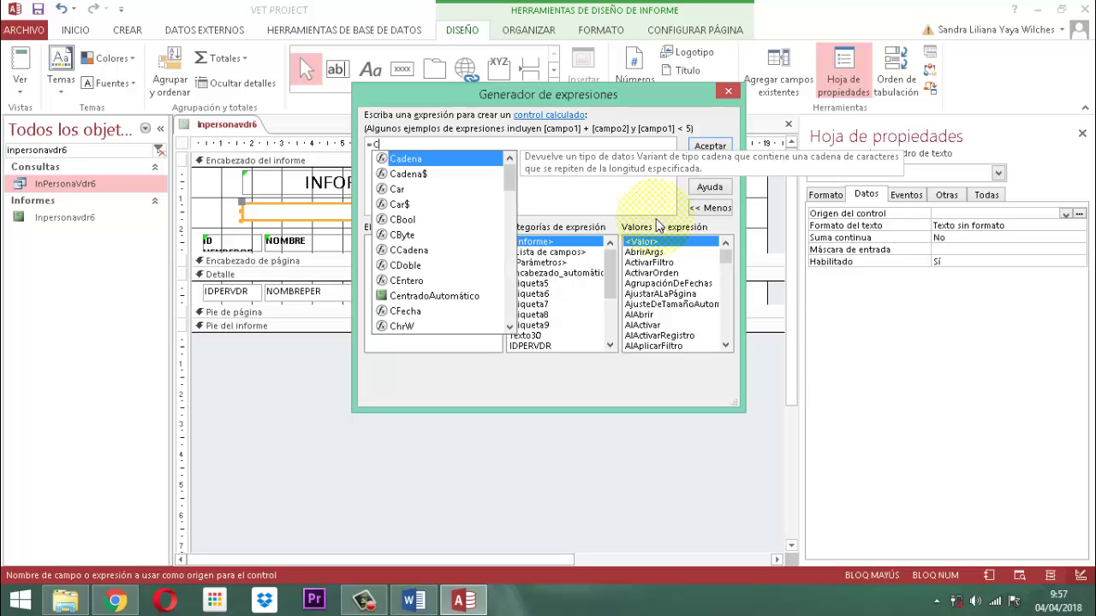
pyautogui.write('UEN')
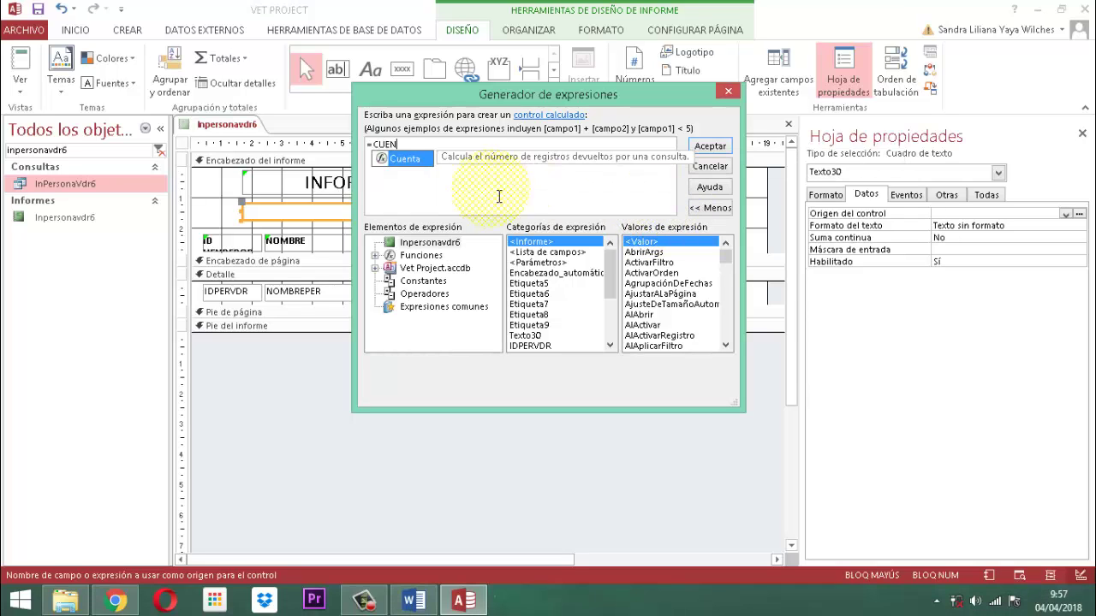
pyautogui.click(407, 159)
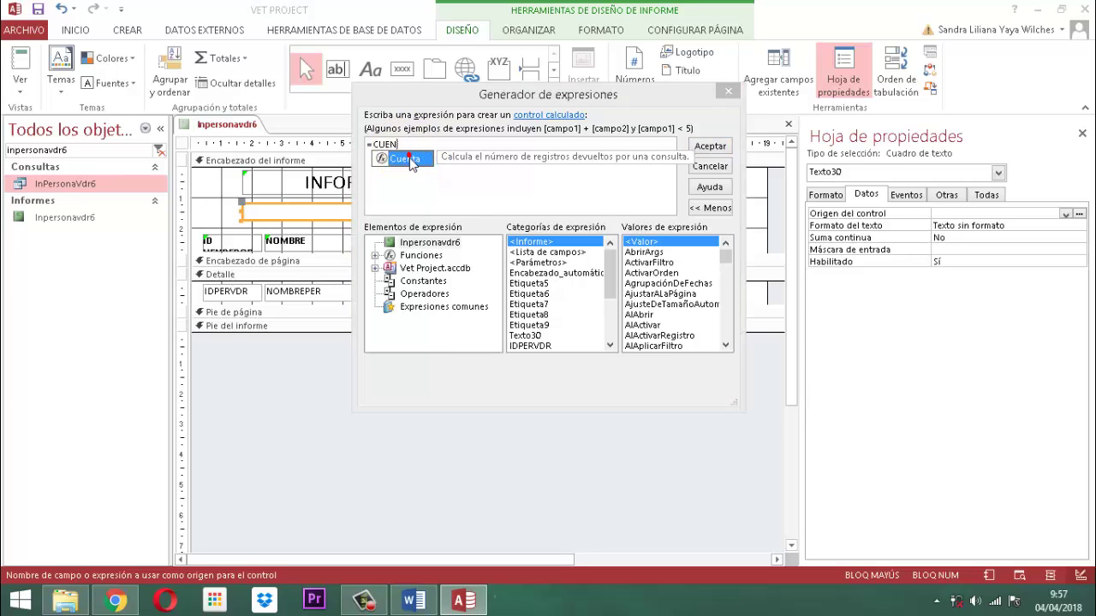
pyautogui.click(408, 159)
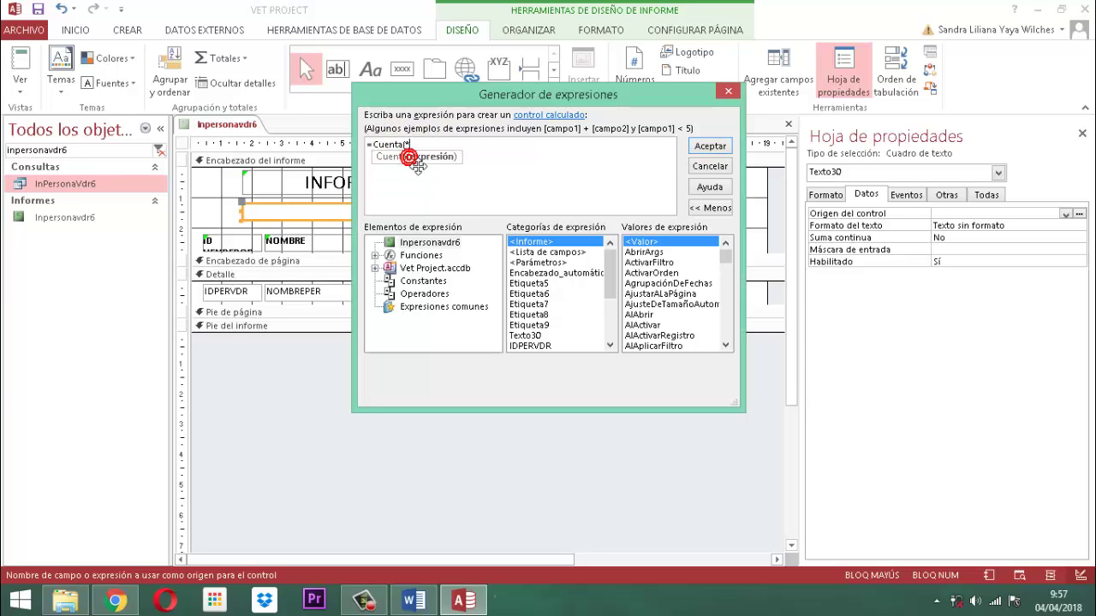
pyautogui.write('*)')
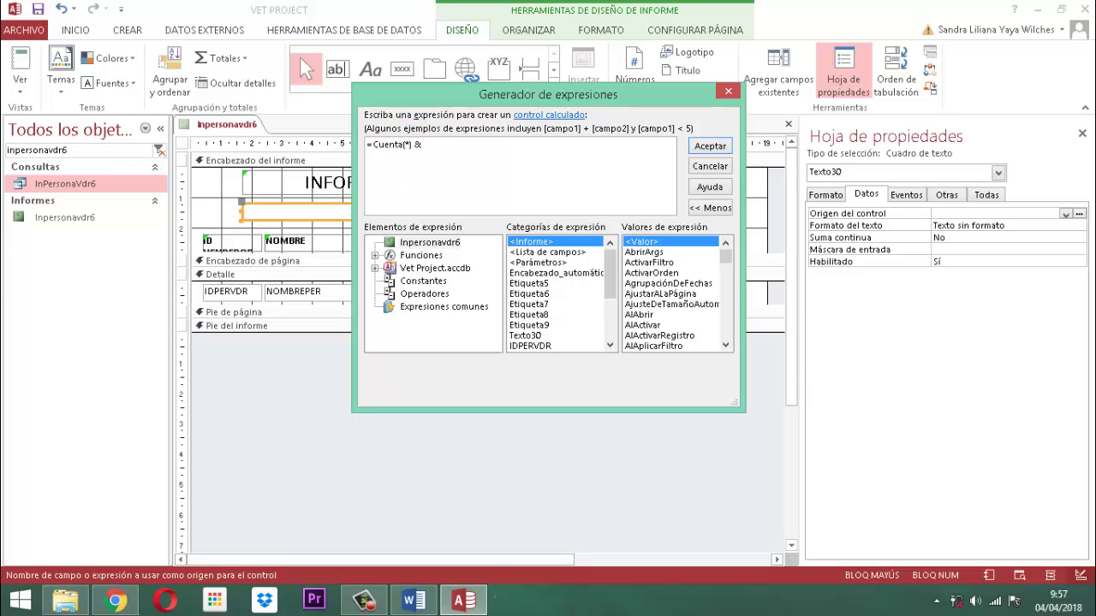
pyautogui.write(' & " REGISTROS')
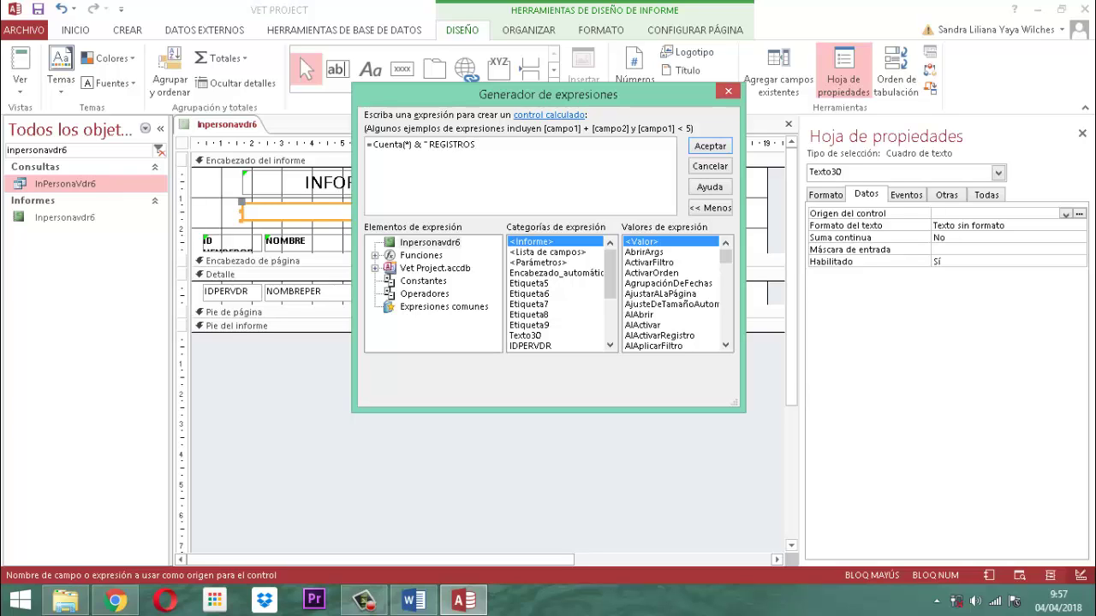
pyautogui.write(' EN INFORME DE VENDEDORES D')
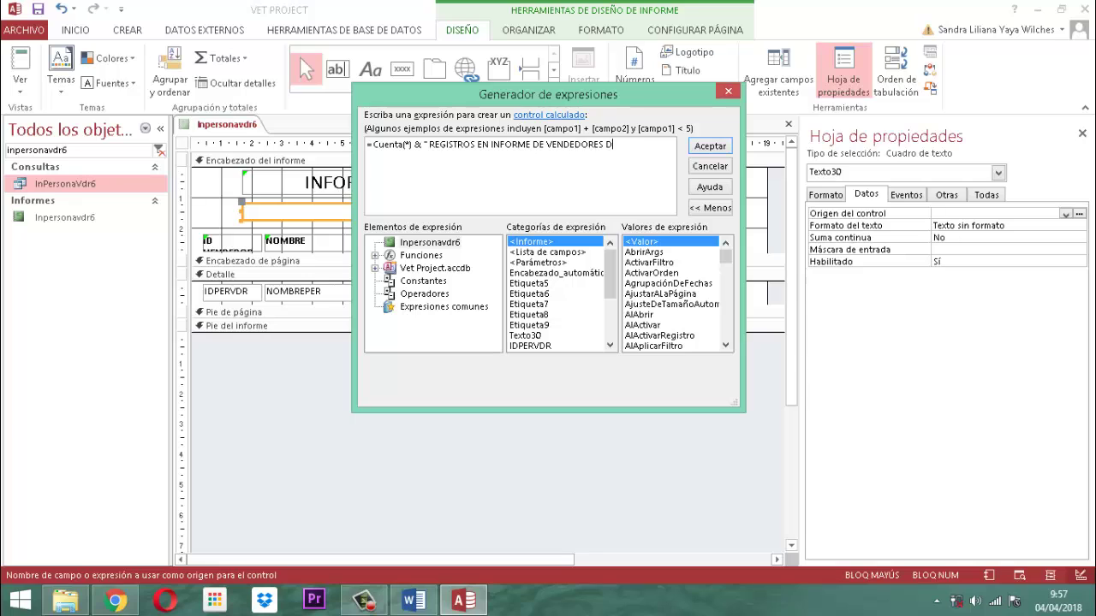
pyautogui.write('ADOS DE BAJA"')
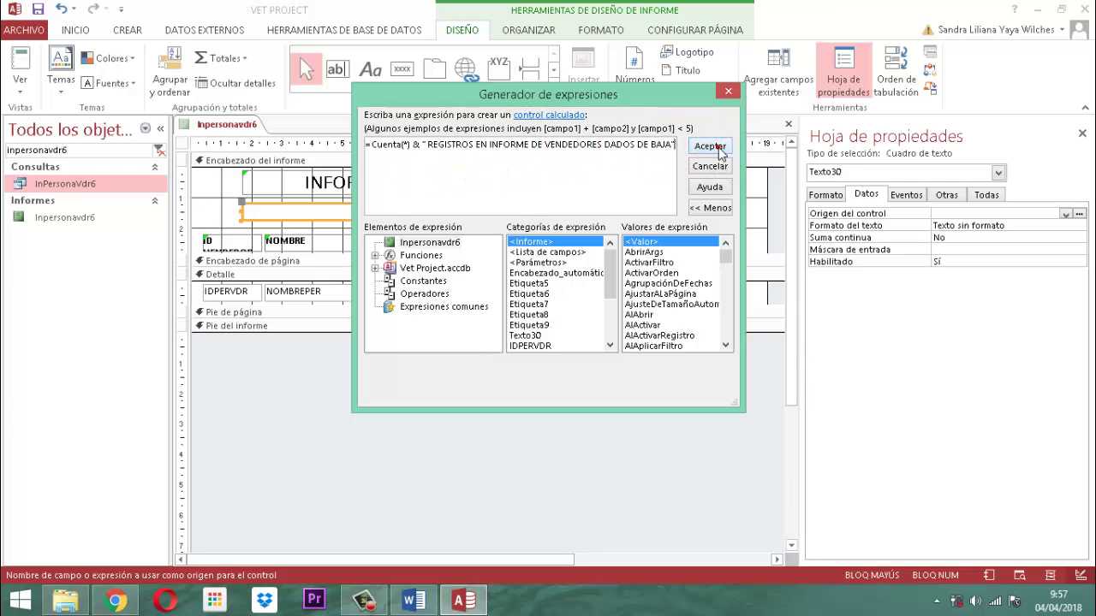
pyautogui.click(709, 146)
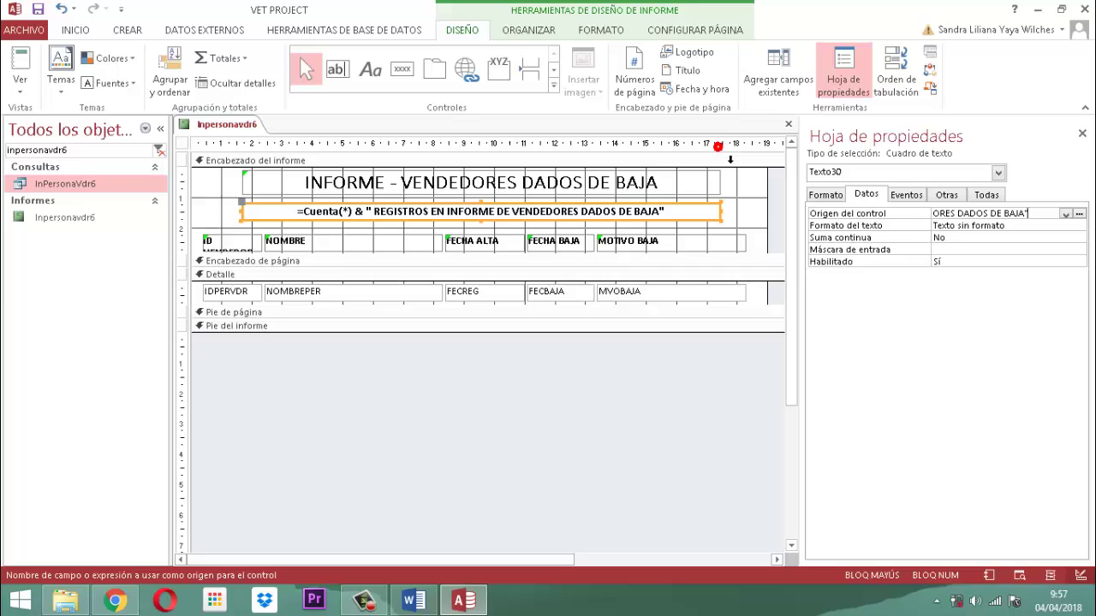
# Close the property sheet and the Inpersonavdr6 report design.
pyautogui.click(1082, 134)
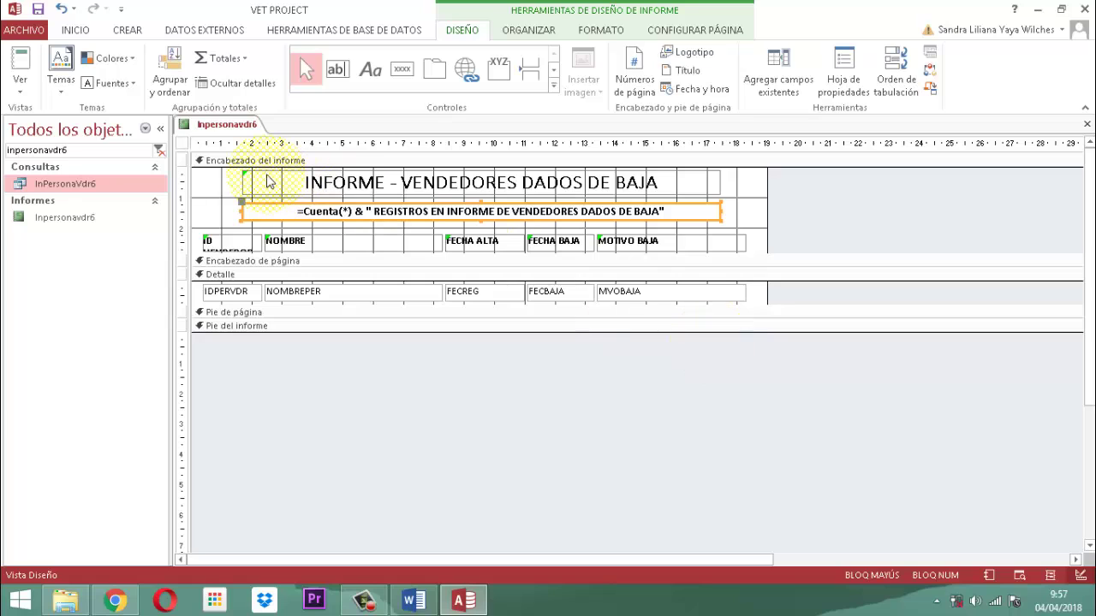
pyautogui.rightClick(225, 125)
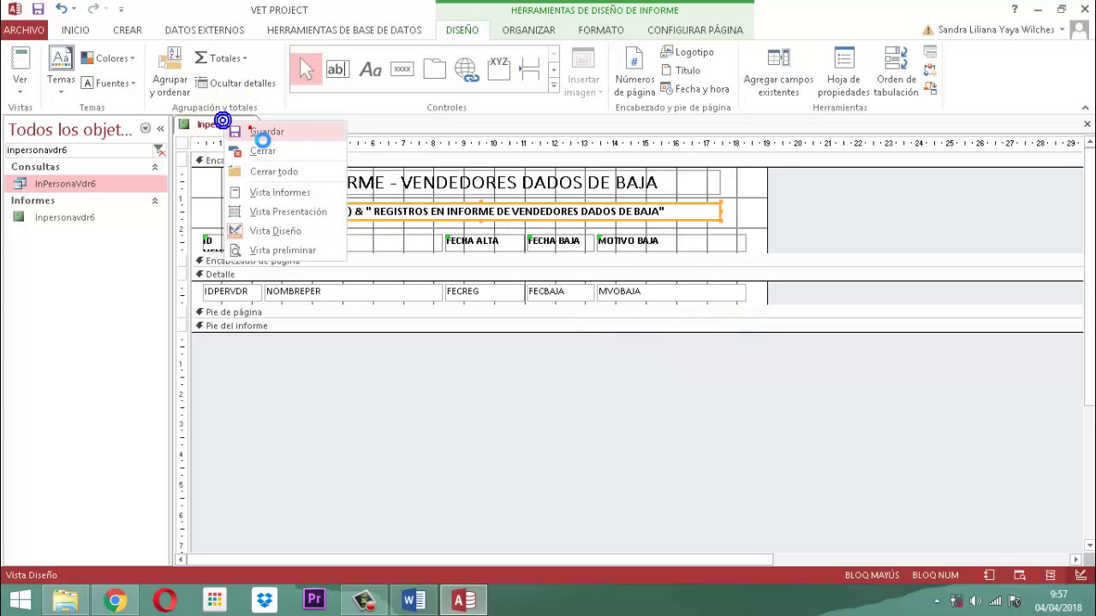
pyautogui.click(244, 127)
pyautogui.rightClick(238, 126)
pyautogui.click(276, 154)
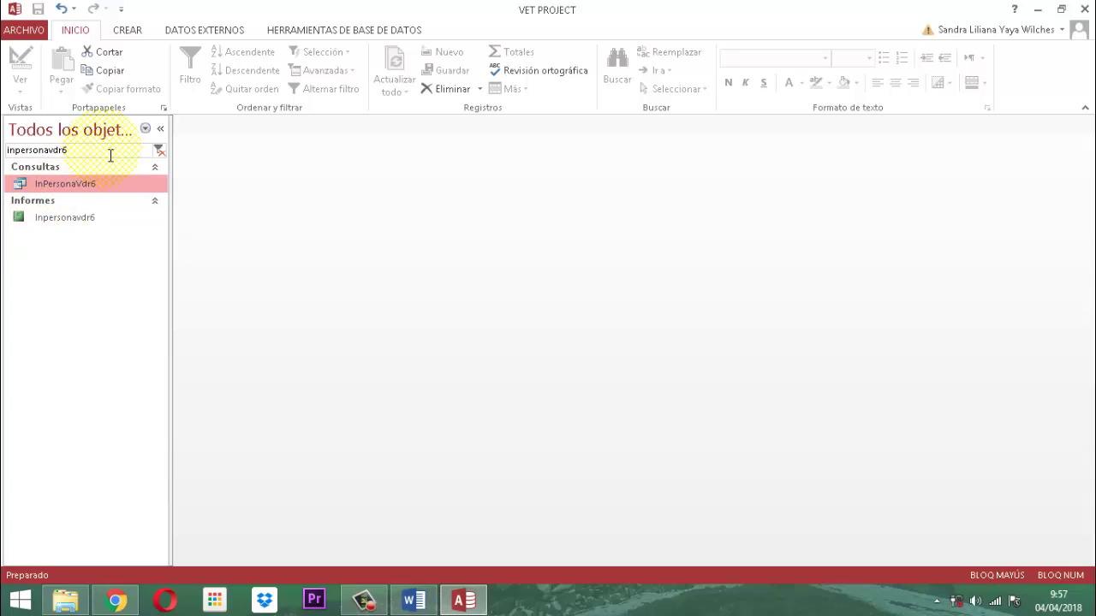
# Find FmMenuPersonasLt in the navigation pane and open it in Design view.
pyautogui.click(159, 150)
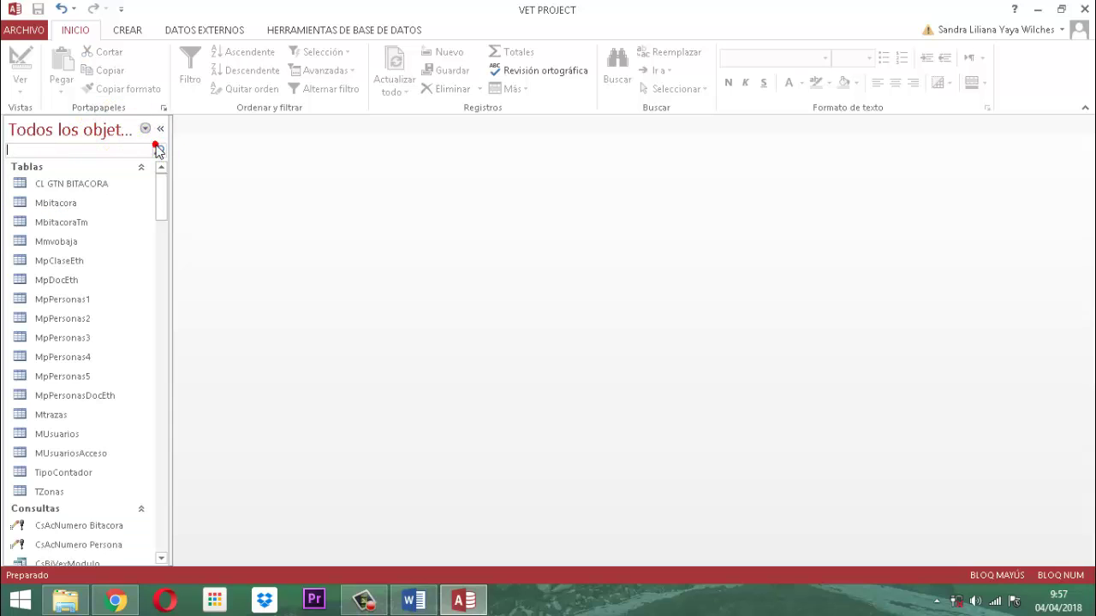
pyautogui.write('FMMENUPERS')
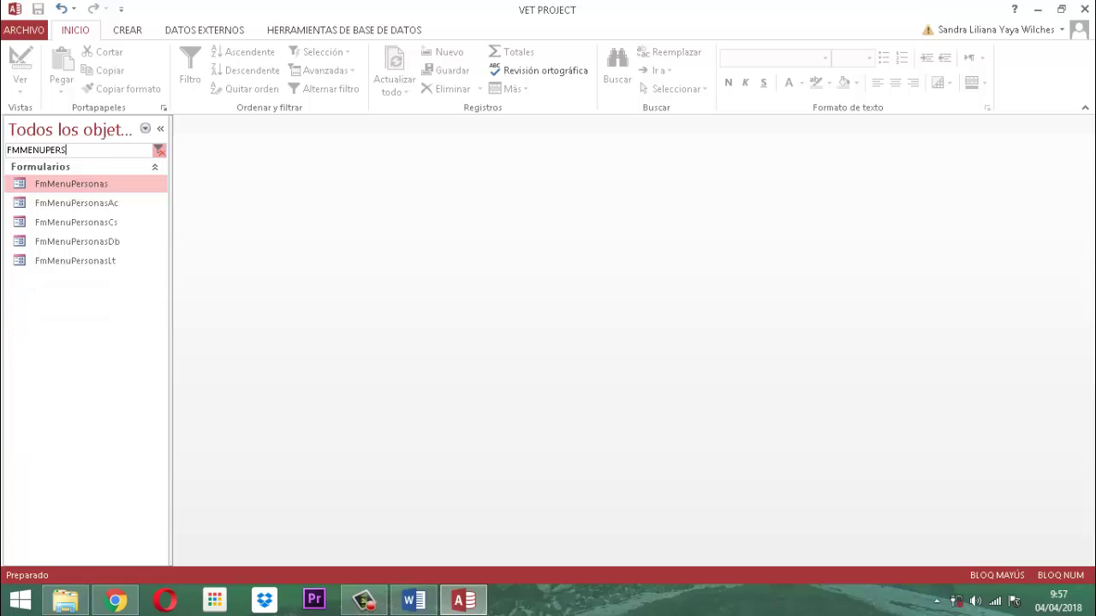
pyautogui.write('ONASL')
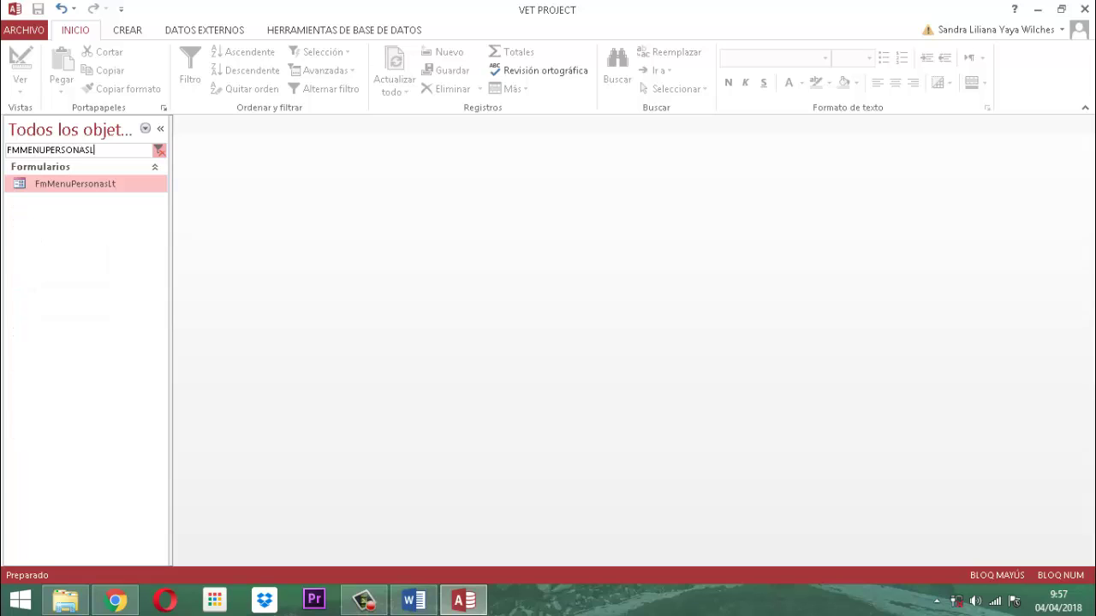
pyautogui.rightClick(112, 186)
pyautogui.click(147, 236)
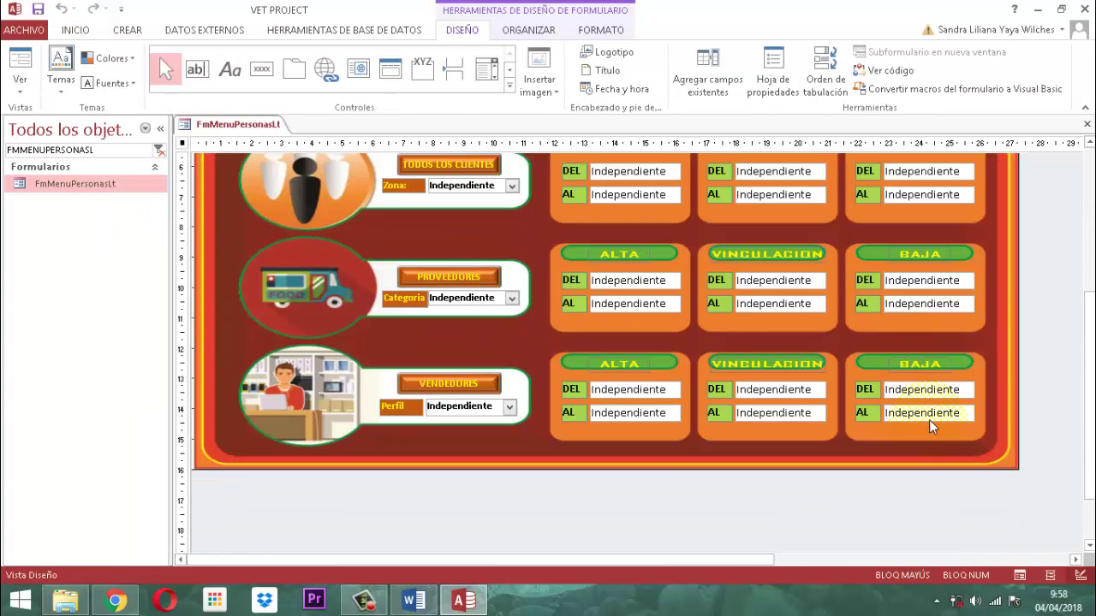
# Choose the code builder for the BAJA AL date box's Después de actualizar event.
pyautogui.click(929, 419)
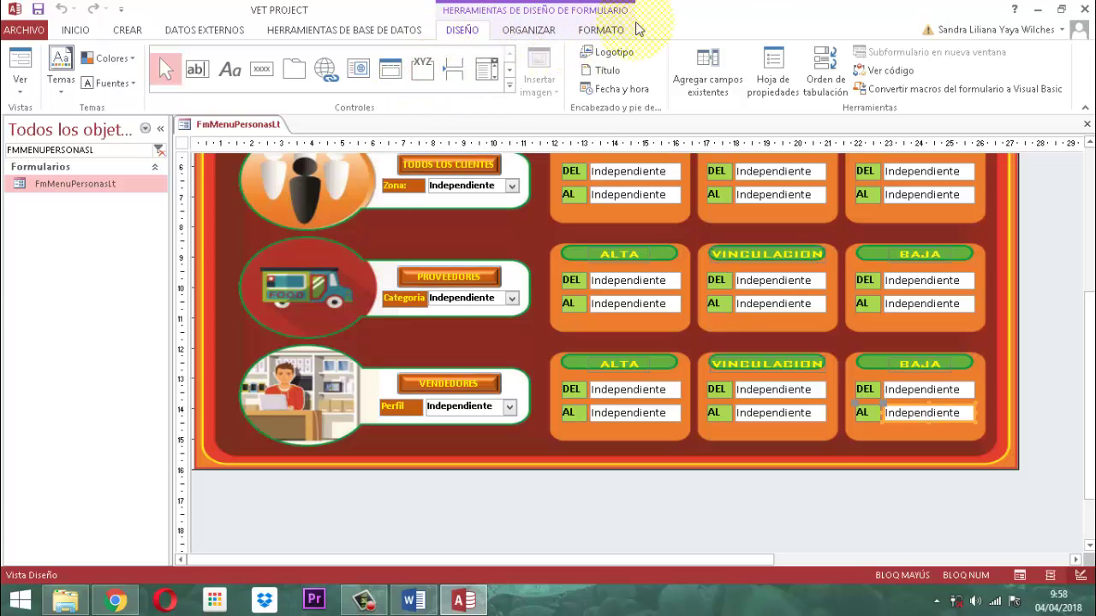
pyautogui.click(773, 71)
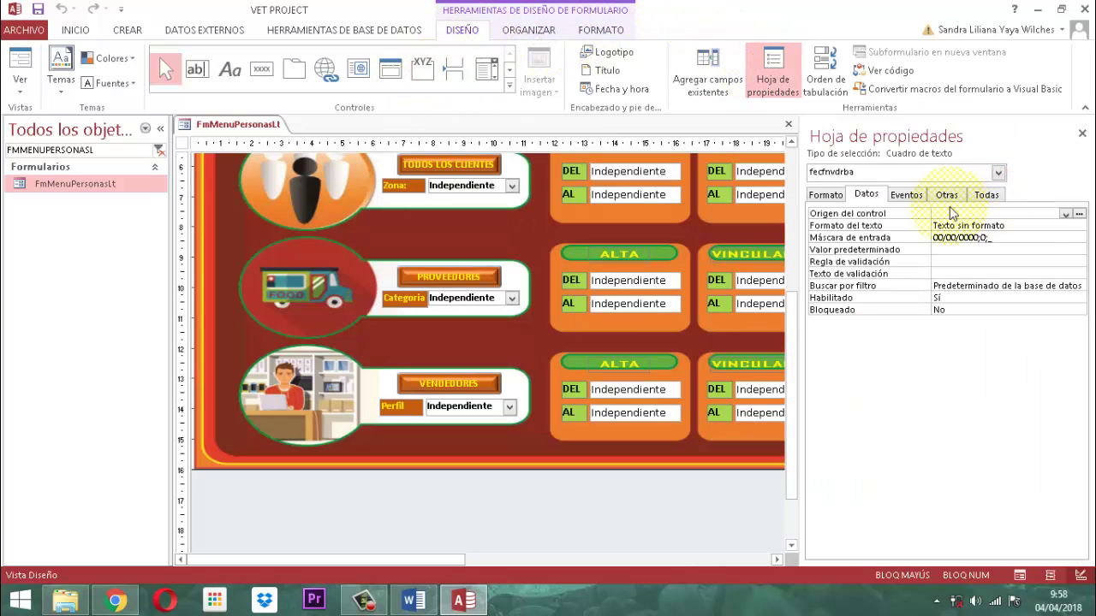
pyautogui.click(906, 195)
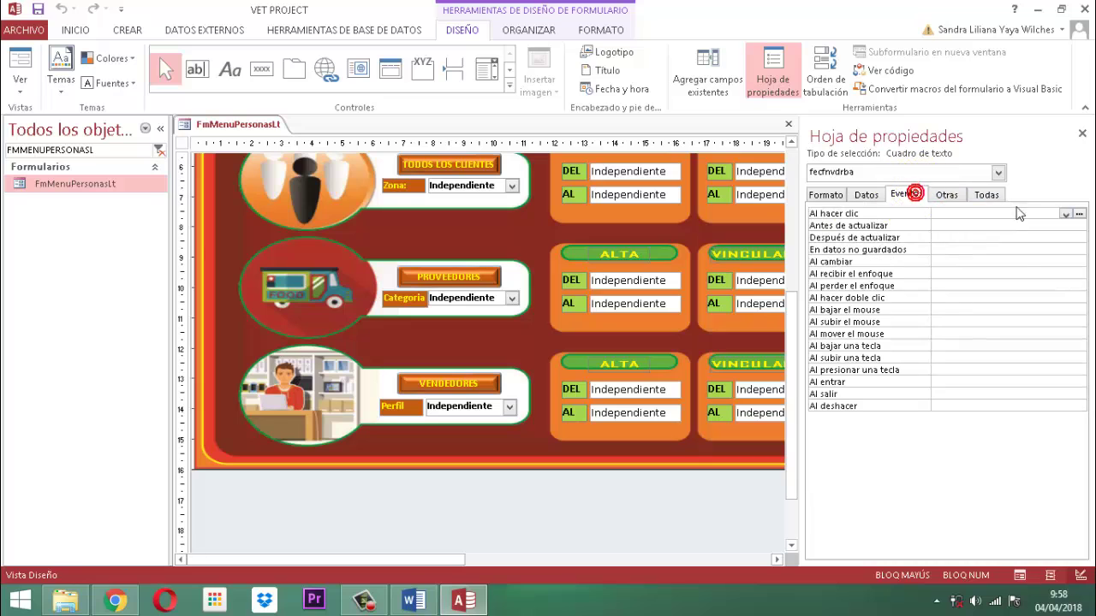
pyautogui.click(985, 237)
pyautogui.click(1078, 238)
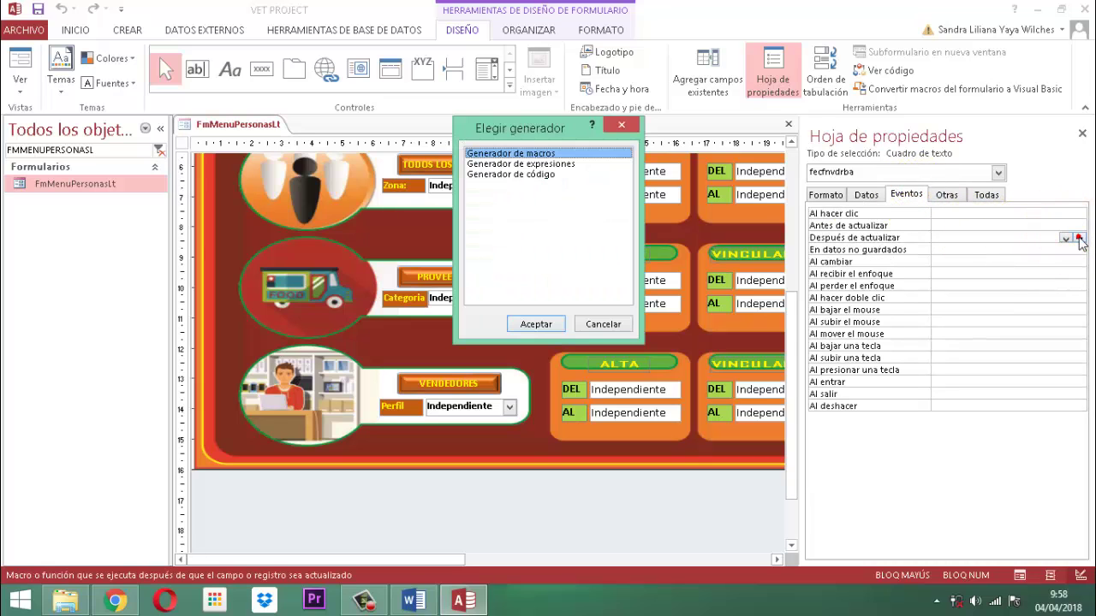
pyautogui.click(518, 174)
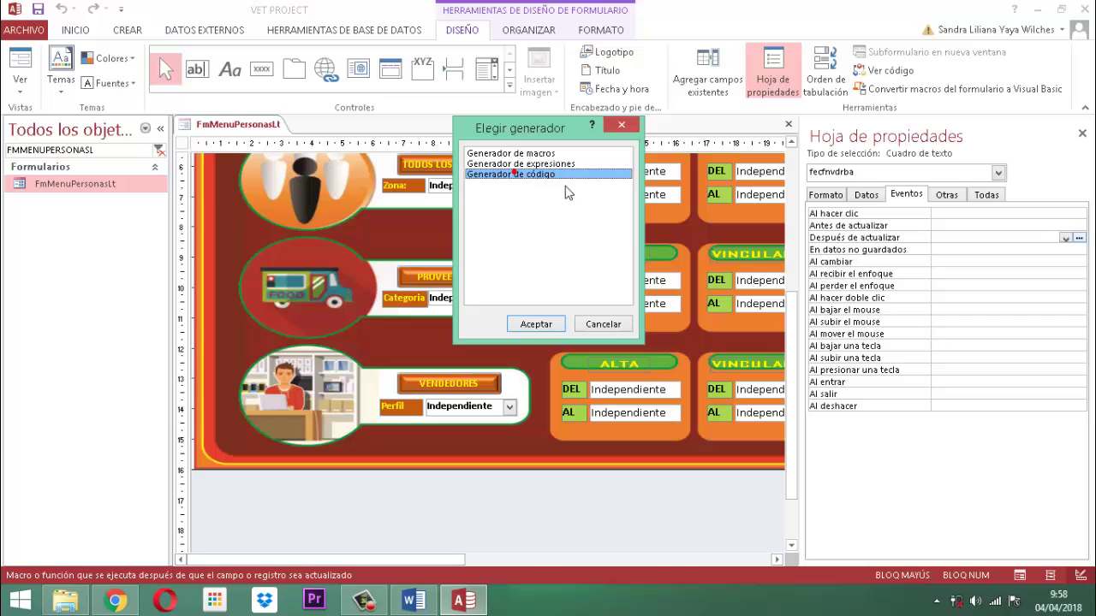
# Write DoCmd.OpenReport "Inpersonavdr6", acViewPreview in the AfterUpdate procedure.
pyautogui.click(534, 323)
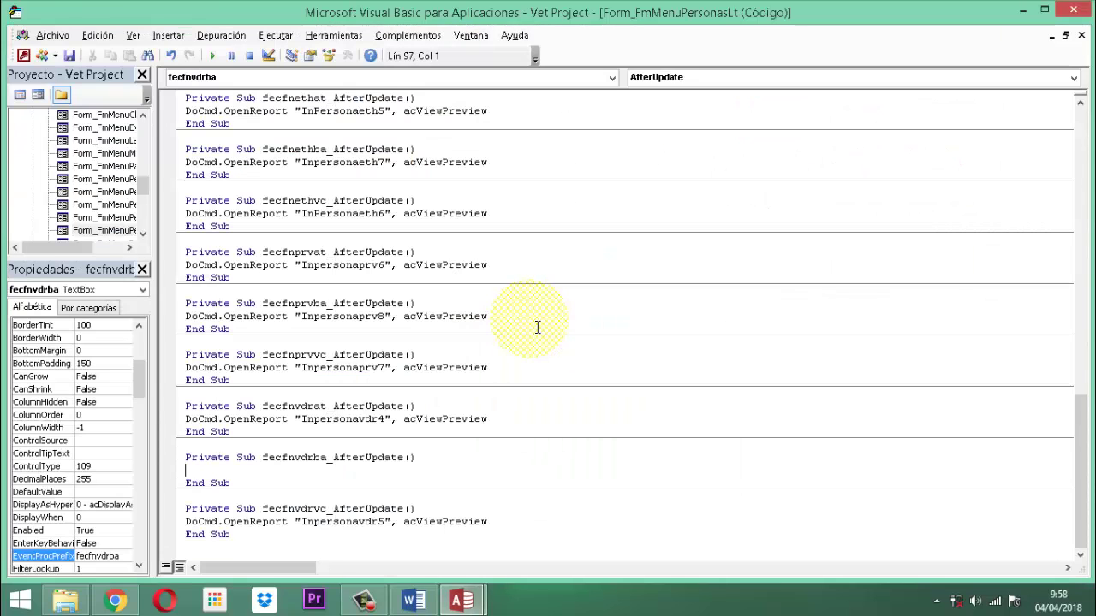
pyautogui.write('Doc')
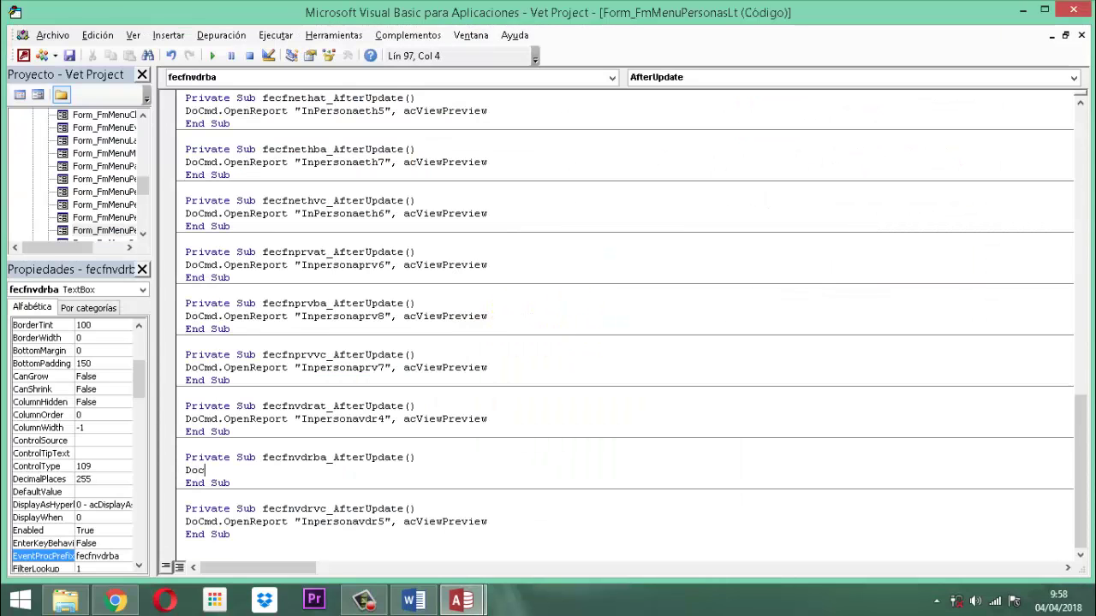
pyautogui.write('md.OpenReport ')
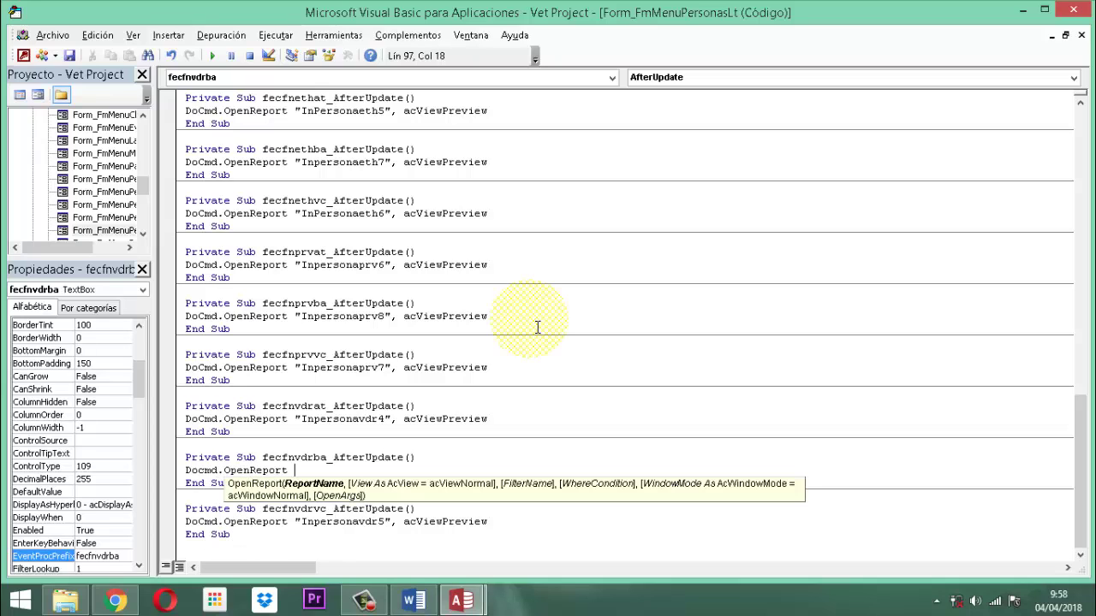
pyautogui.write('"Inpersonavdr6"')
pyautogui.press('Down')
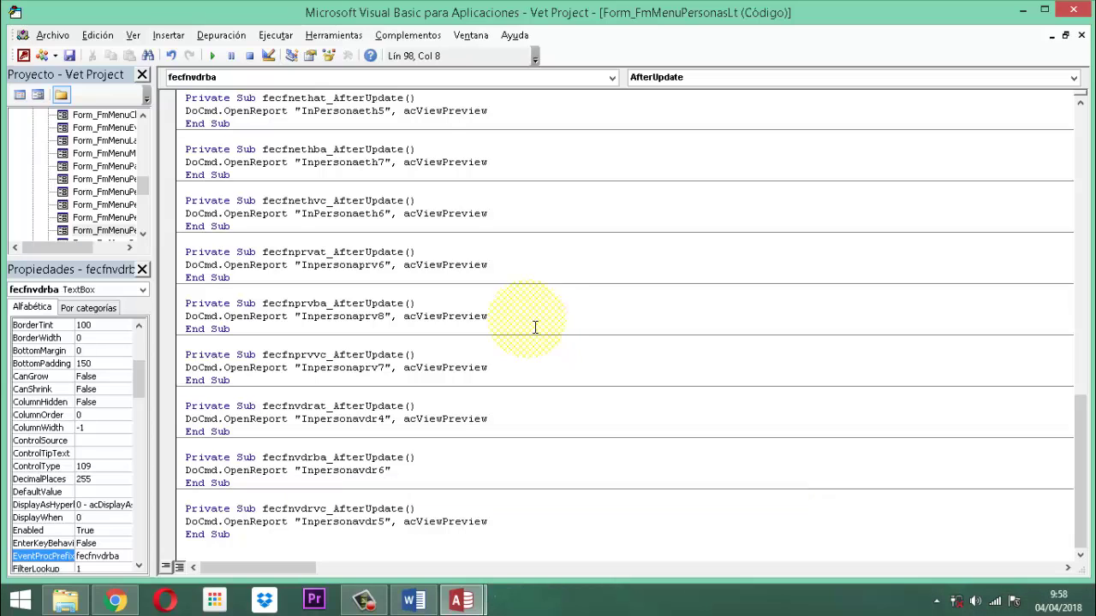
pyautogui.click(414, 477)
pyautogui.write(',')
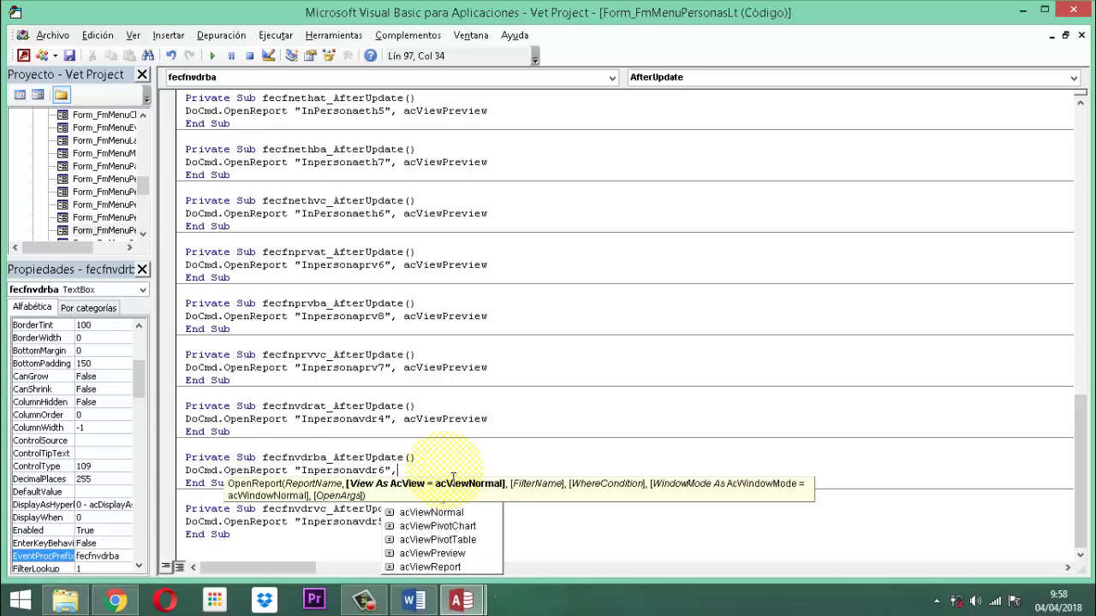
pyautogui.press('Down')
pyautogui.press('Down')
pyautogui.press('Down')
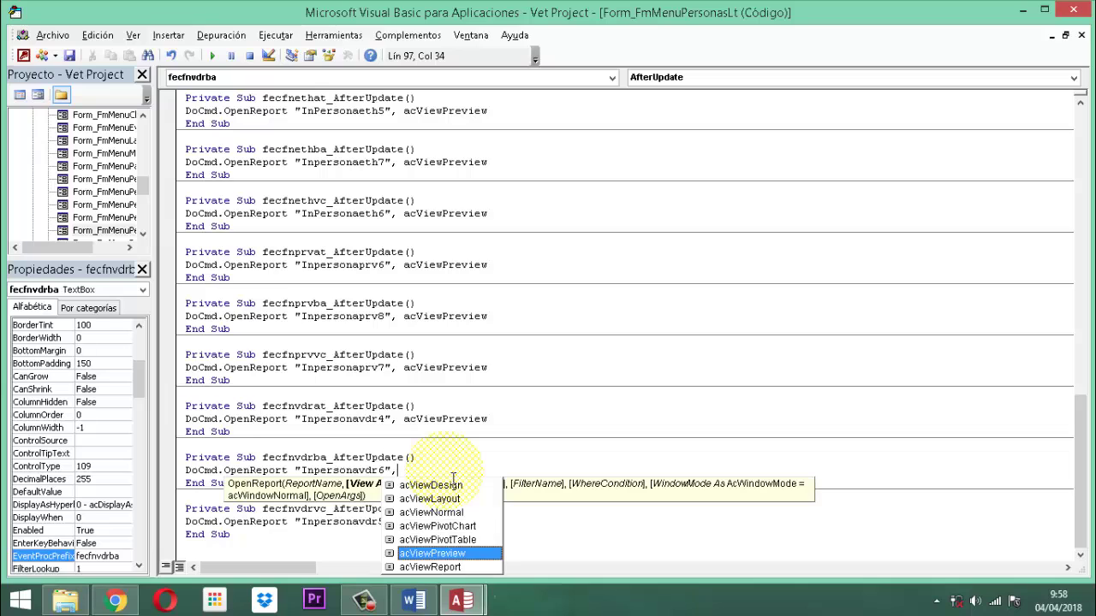
pyautogui.press('Tab')
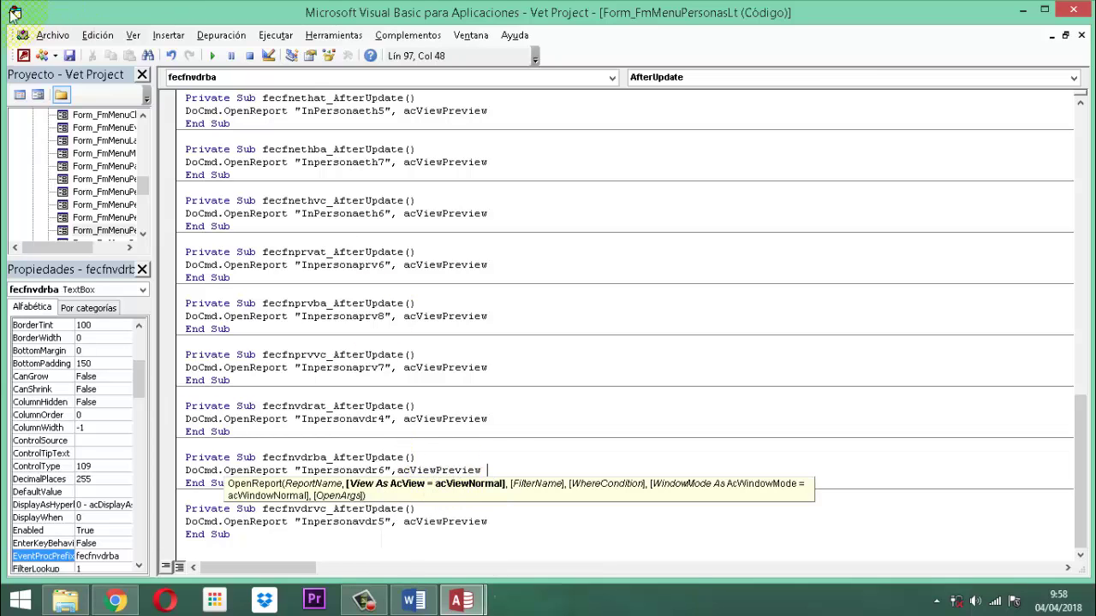
# Save the code and close the VBA editor.
pyautogui.click(69, 55)
pyautogui.click(683, 305)
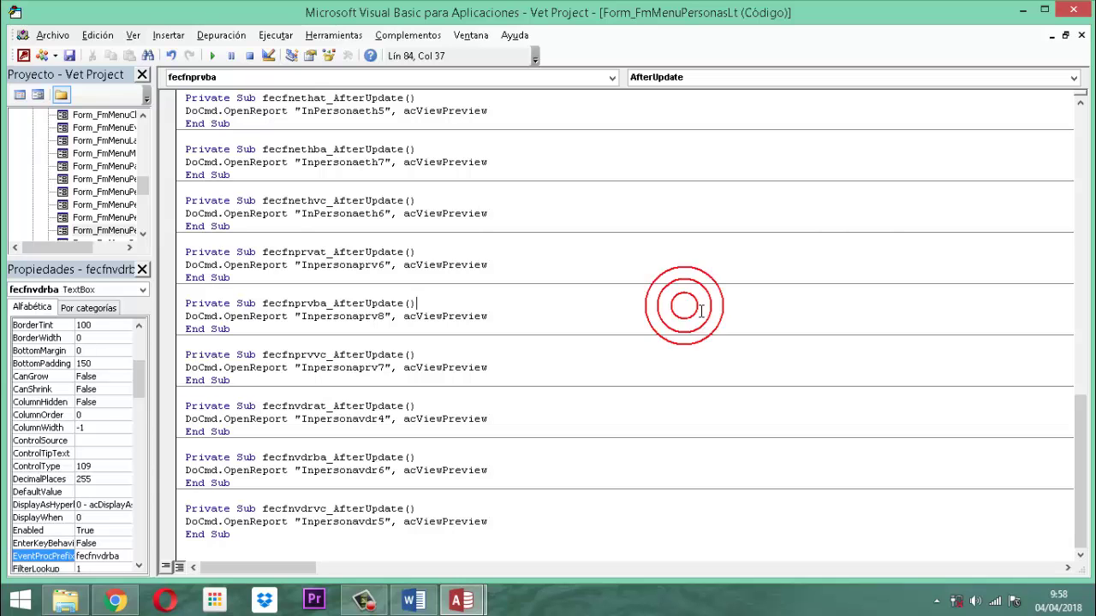
pyautogui.click(1076, 10)
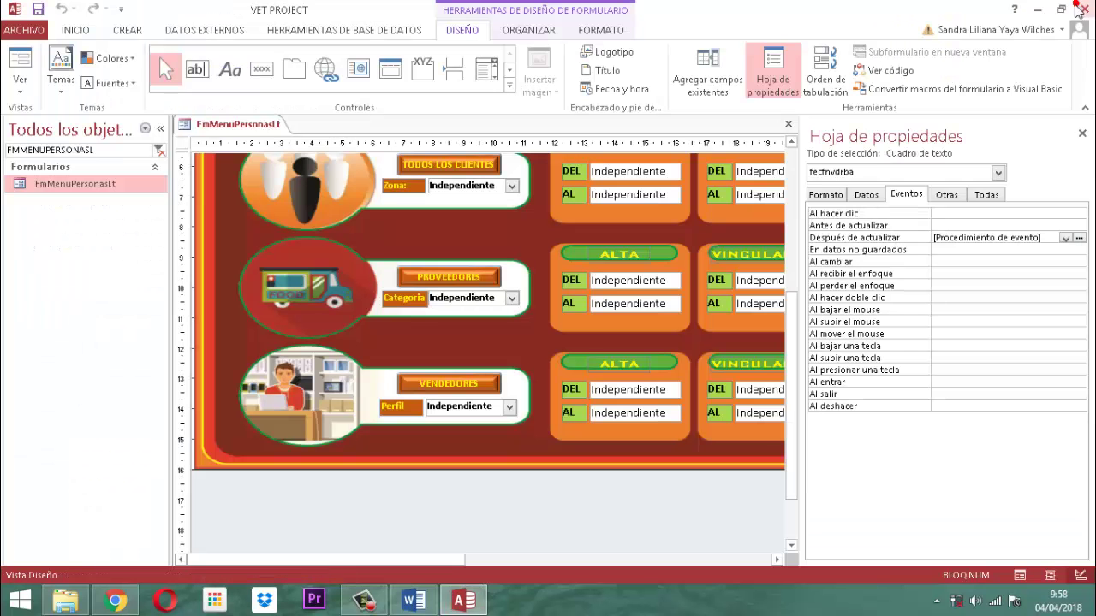
# Open the LIMPIAR DATOS button's click event code.
pyautogui.click(1082, 136)
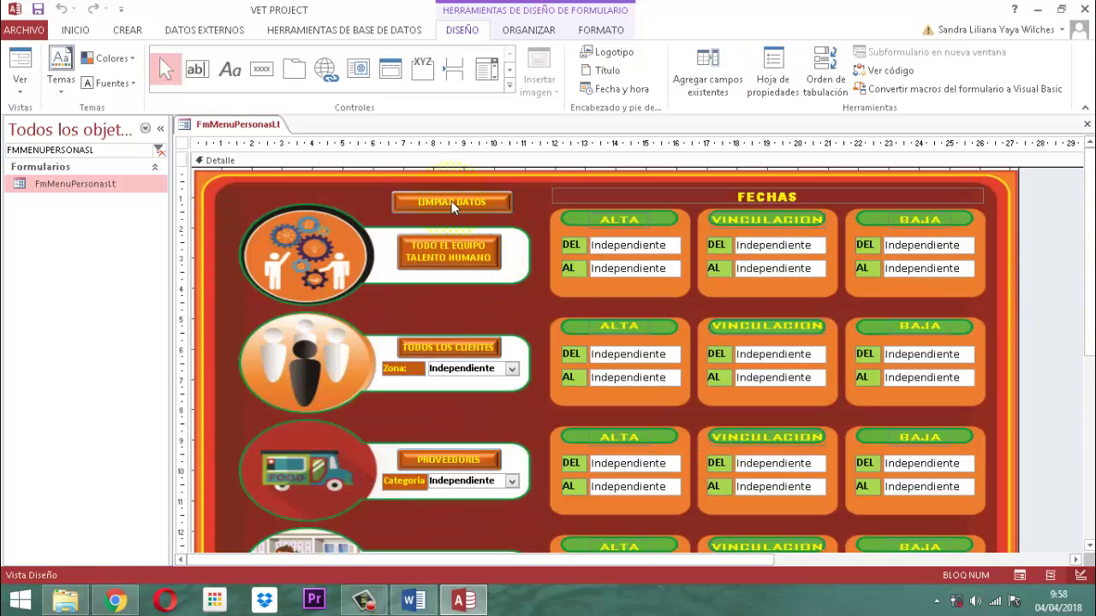
pyautogui.click(462, 201)
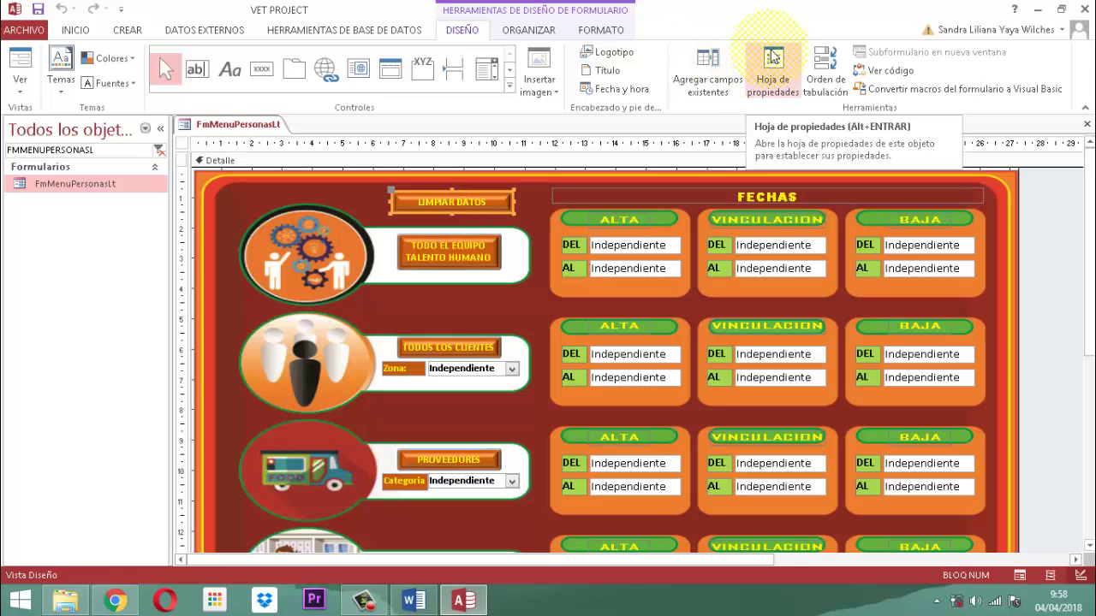
pyautogui.click(773, 57)
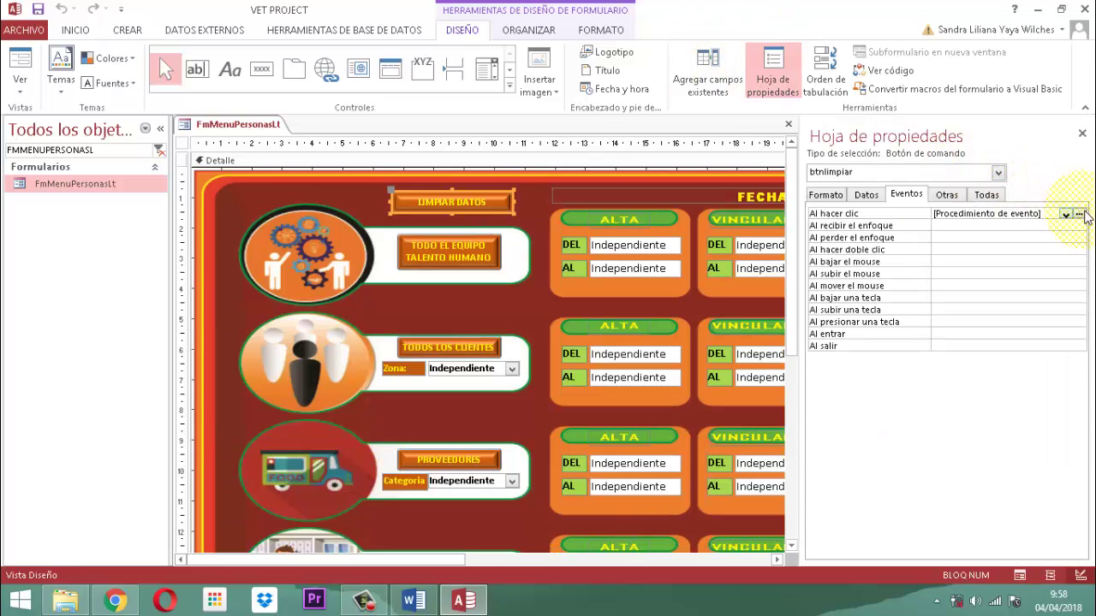
pyautogui.click(1080, 214)
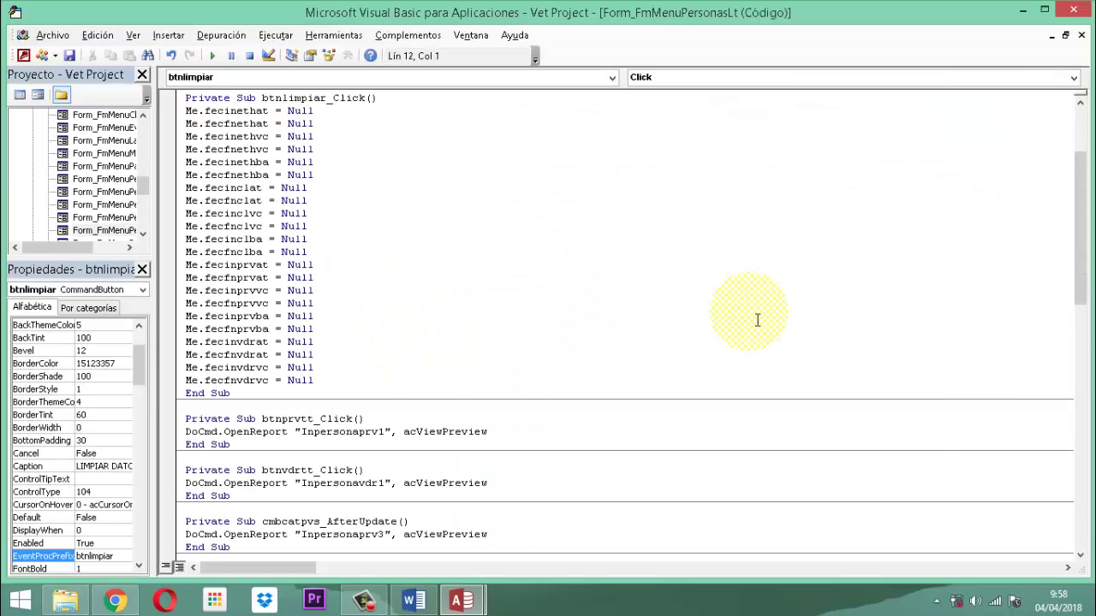
# Add Me.fecinvdrba = Null and Me.fecfnvdrba = Null lines to the click routine.
pyautogui.click(387, 384)
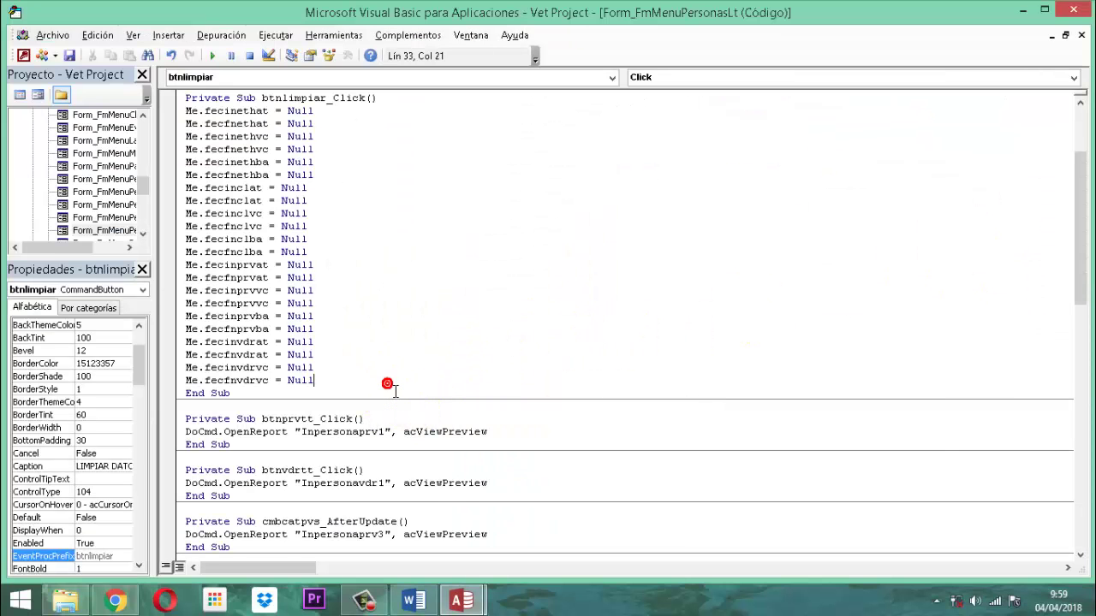
pyautogui.press('Return')
pyautogui.click(395, 391)
pyautogui.write('Me')
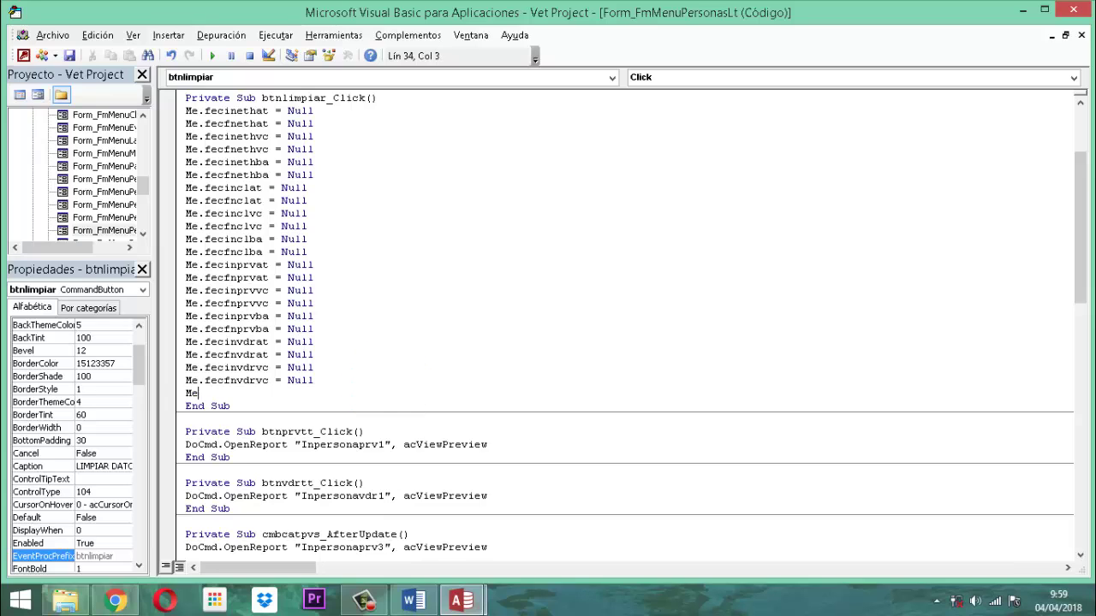
pyautogui.write('.fecin')
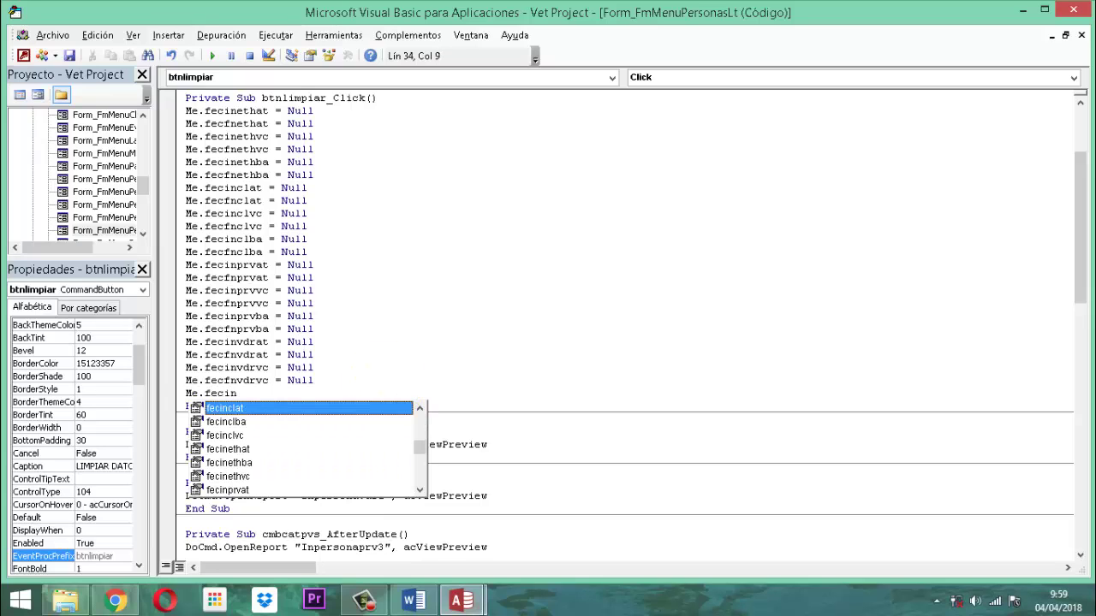
pyautogui.write('vdr')
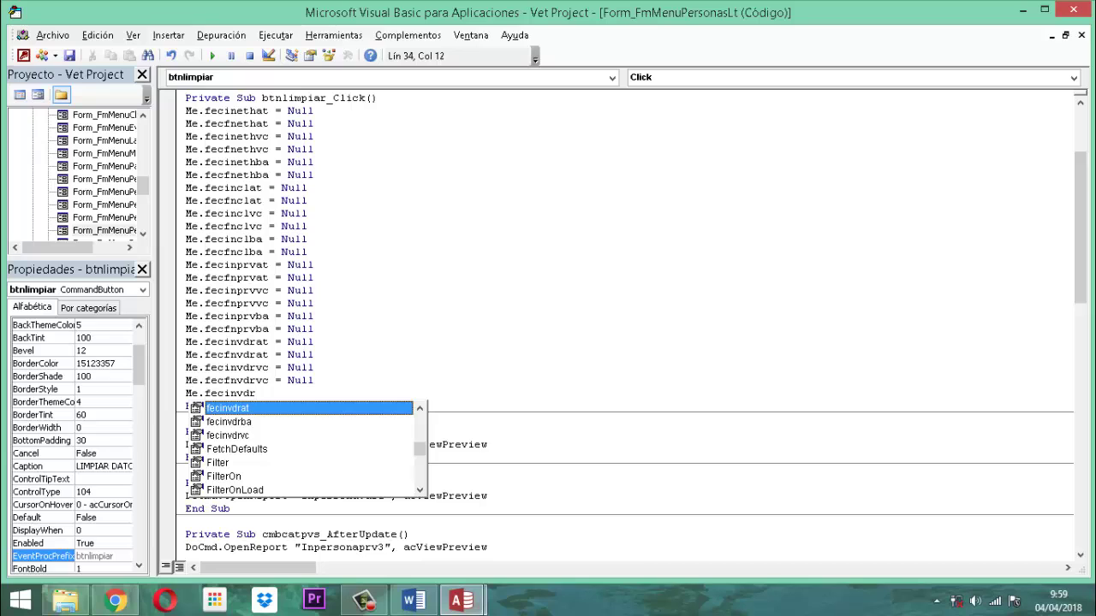
pyautogui.write('ba ')
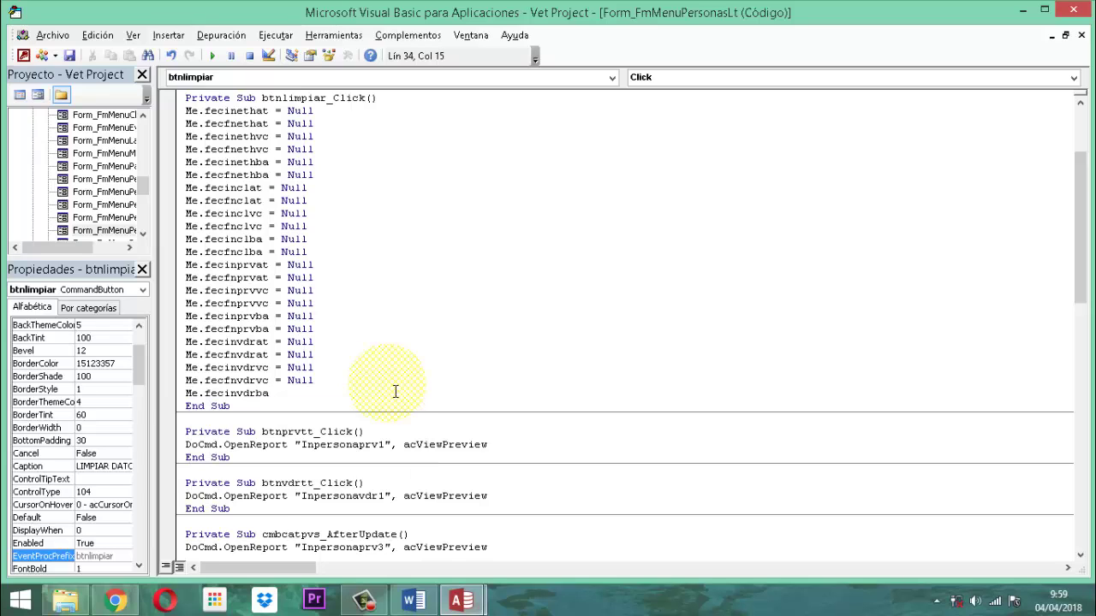
pyautogui.write('= null')
pyautogui.press('Return')
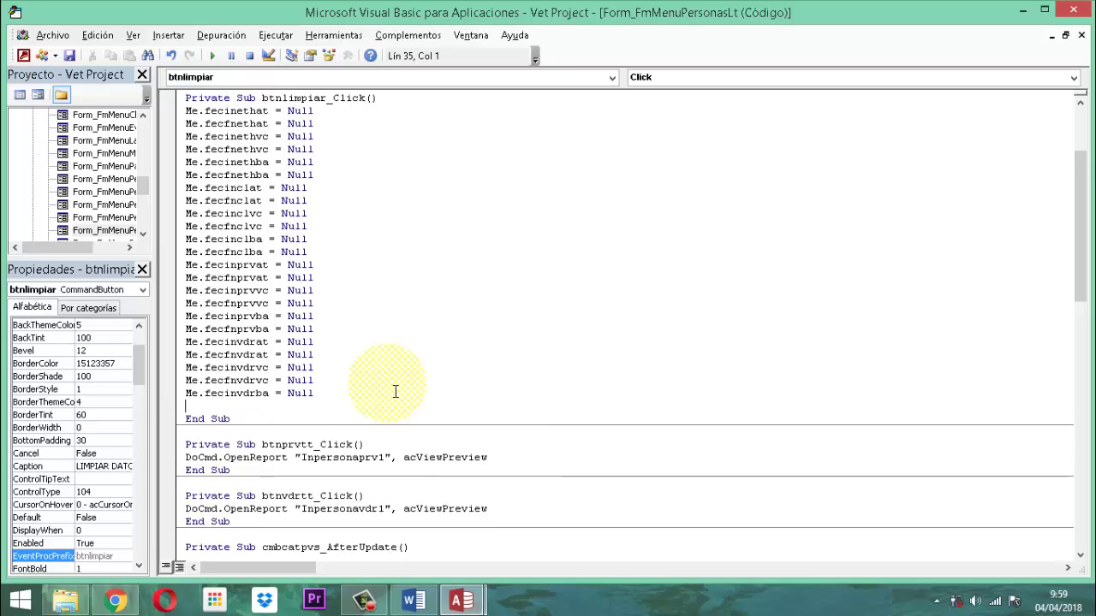
pyautogui.write('Me.fec')
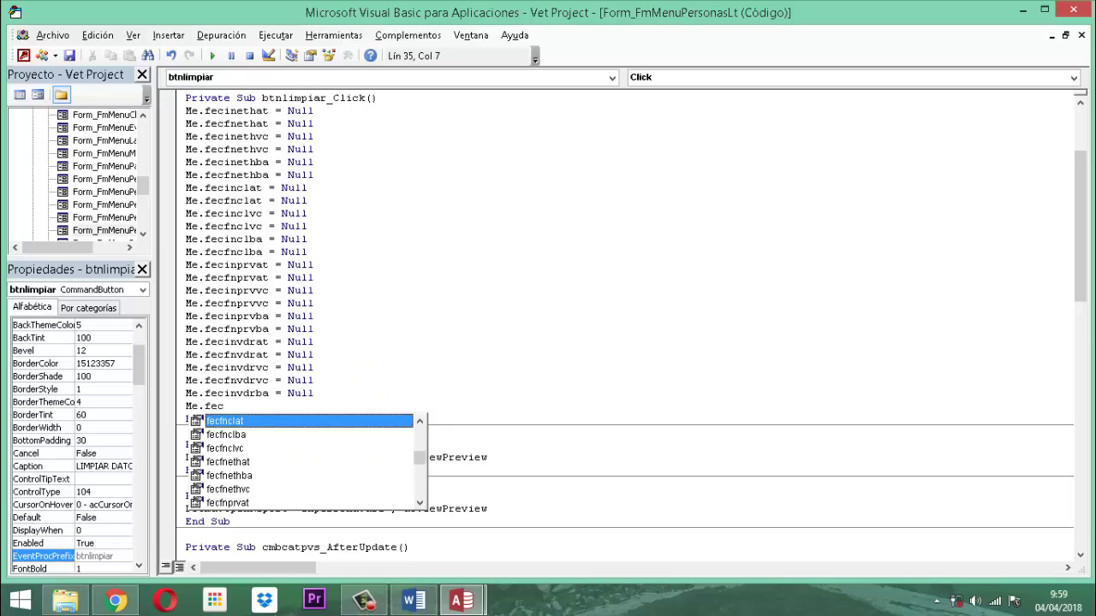
pyautogui.write('fnvd')
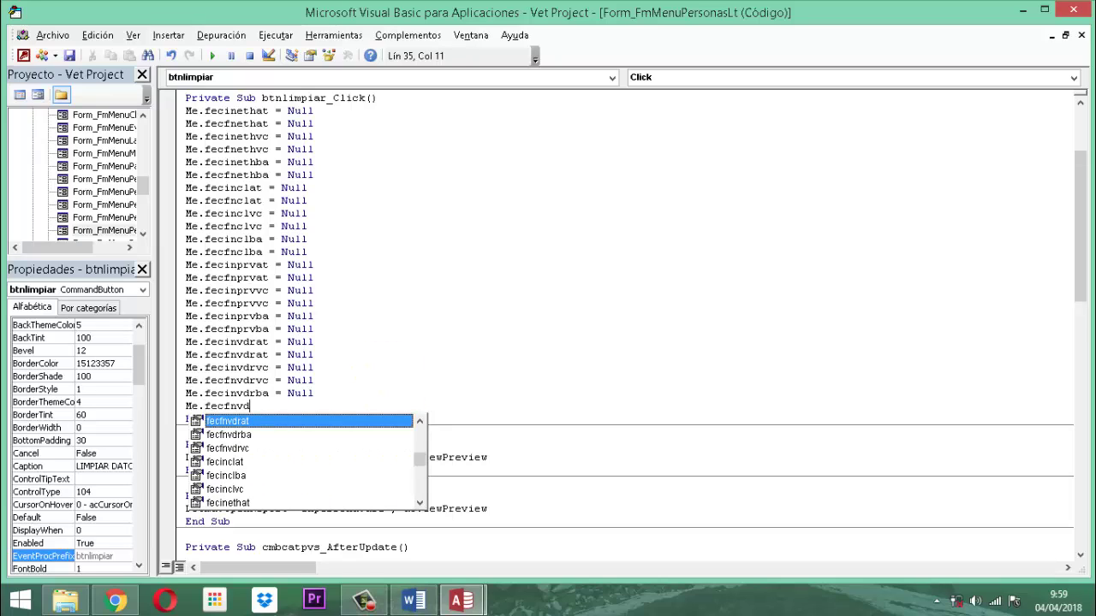
pyautogui.write('rb')
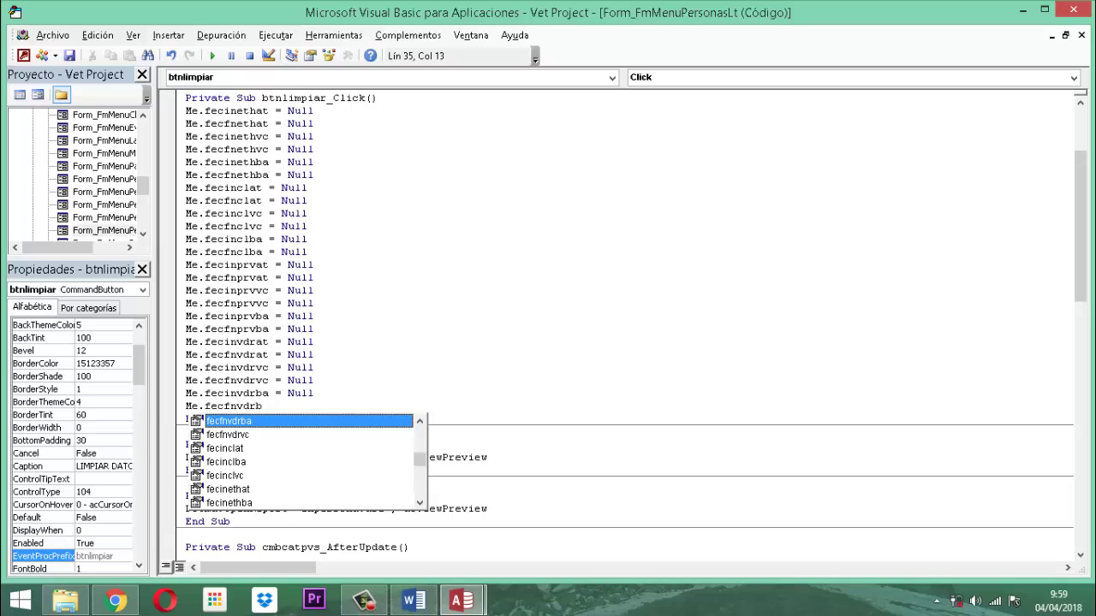
pyautogui.write('a = Nu')
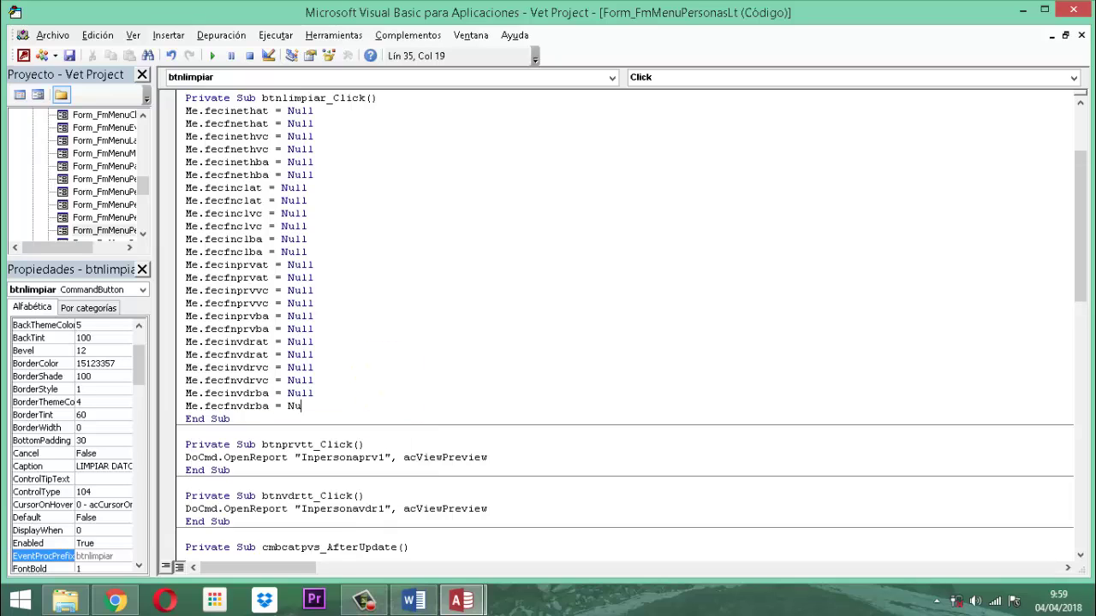
pyautogui.write('ll')
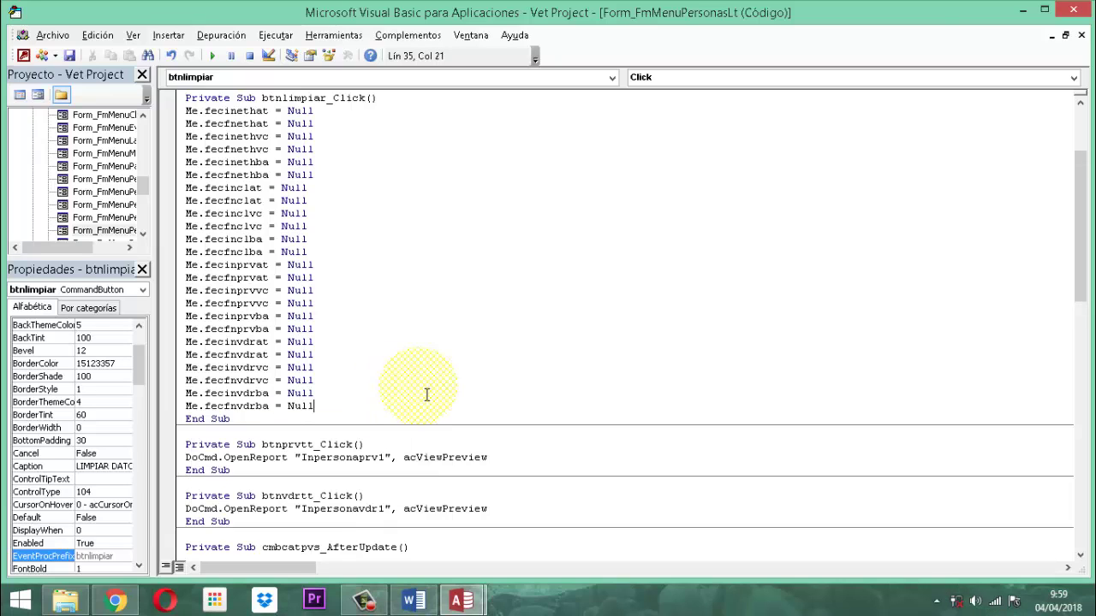
pyautogui.click(424, 393)
pyautogui.click(340, 410)
# Add Null resets for cmbperfilvdr, cmbzona and cmbcatpvs to btnlimpiar_Click.
pyautogui.press('Return')
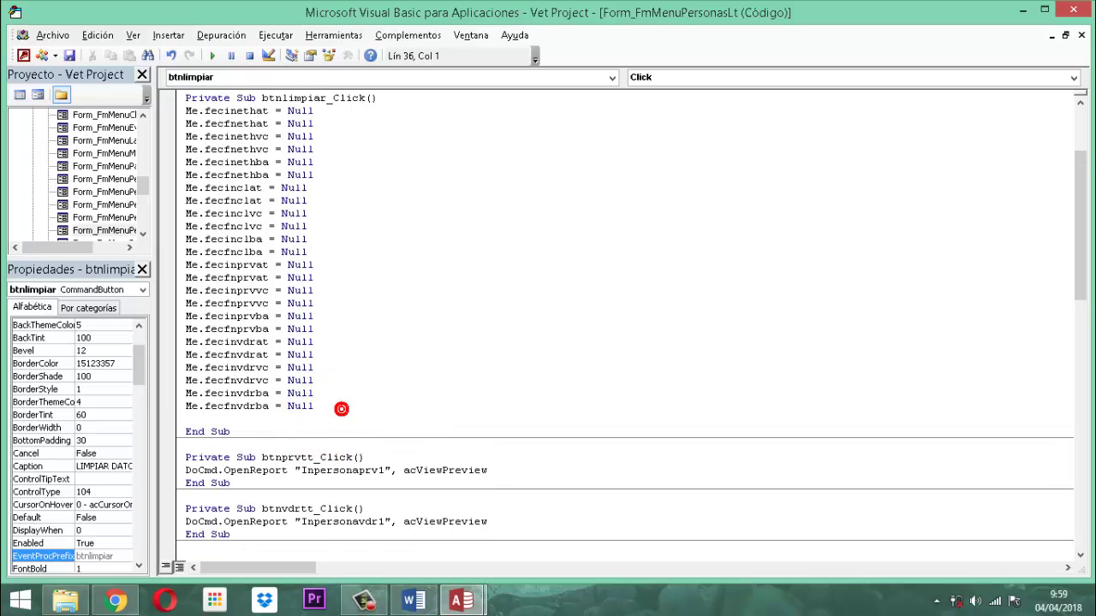
pyautogui.write('Me.')
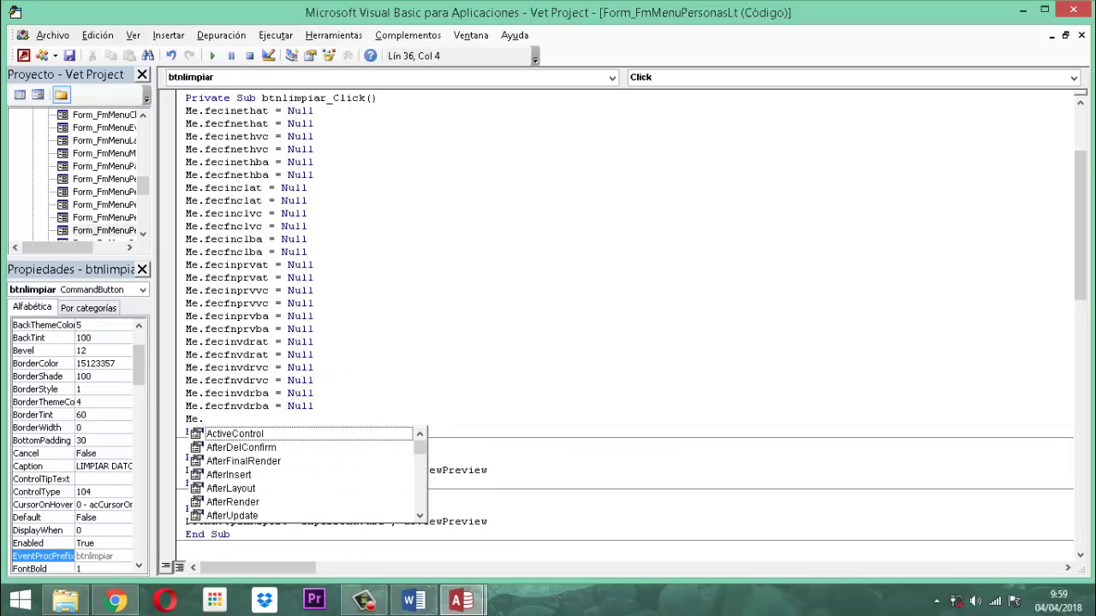
pyautogui.write('cmb')
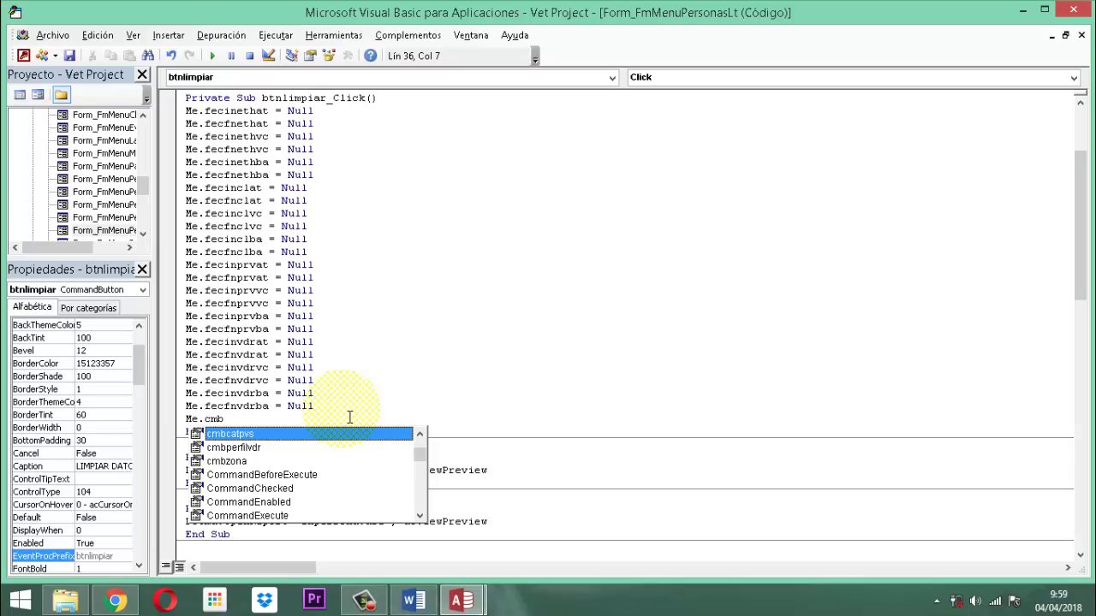
pyautogui.click(249, 448)
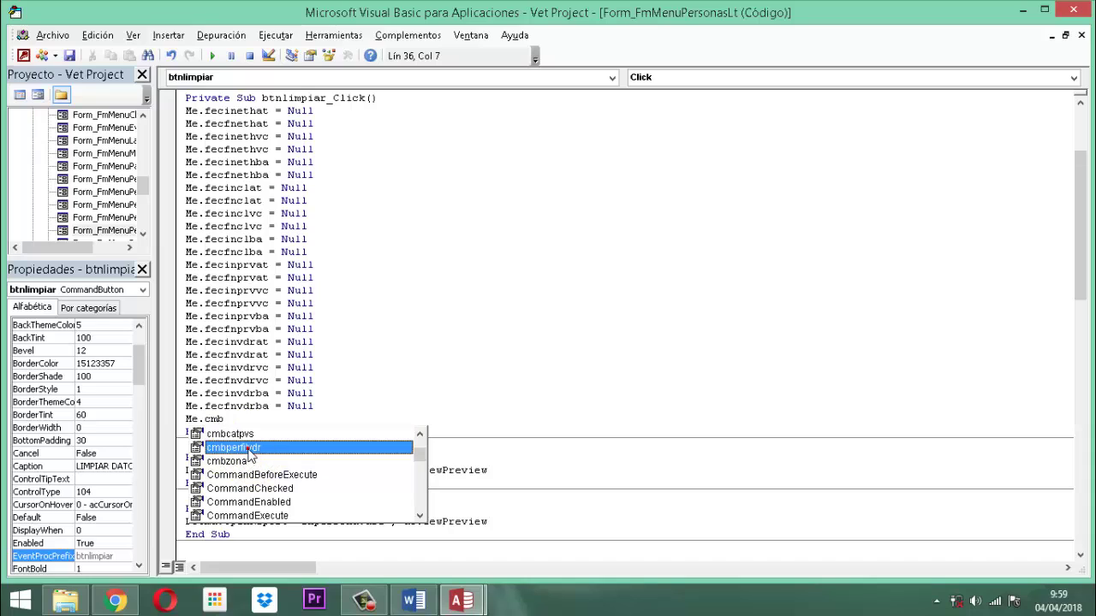
pyautogui.press('space')
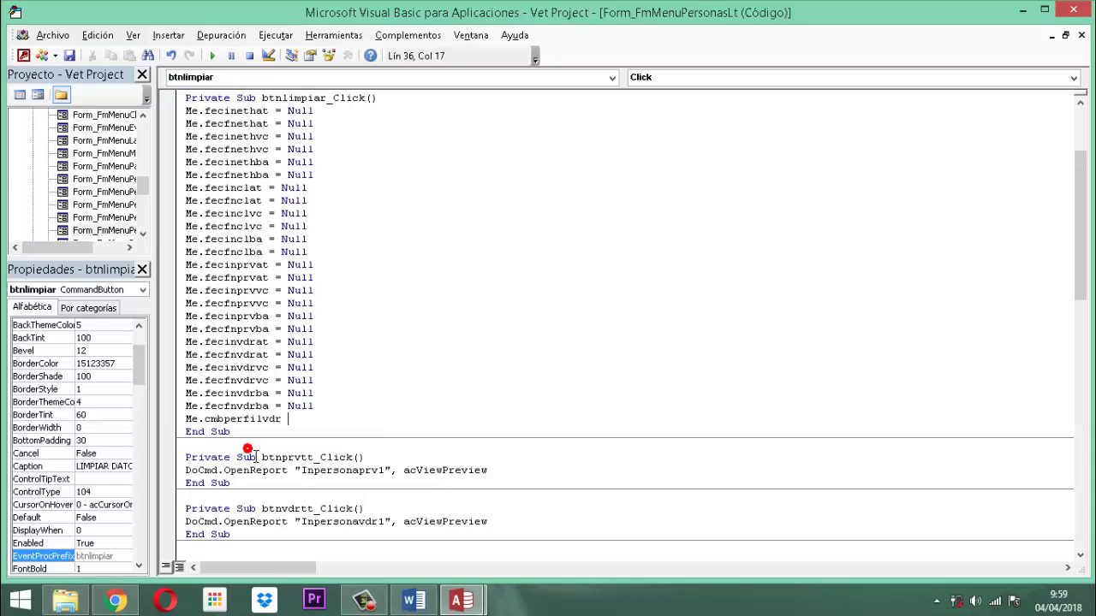
pyautogui.write('=')
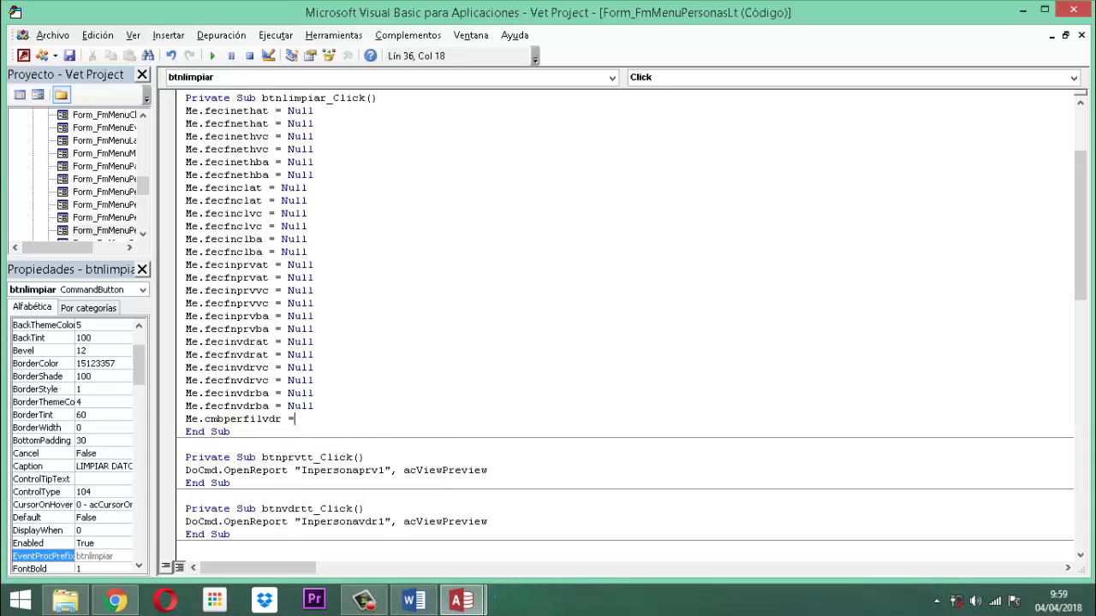
pyautogui.write(' Null')
pyautogui.press('Return')
pyautogui.write('Me.')
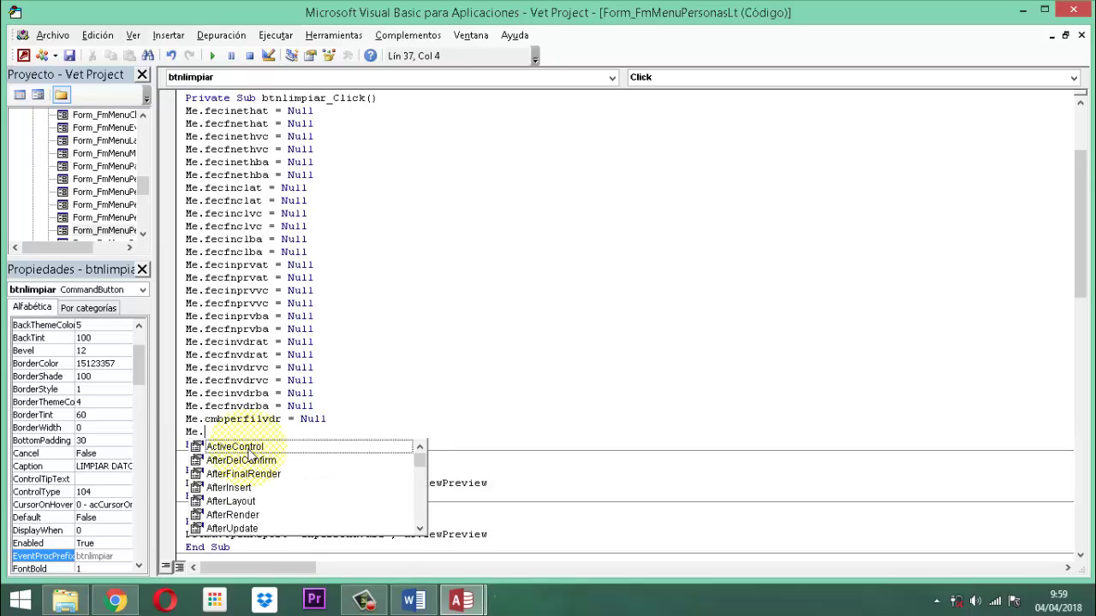
pyautogui.write('cmb')
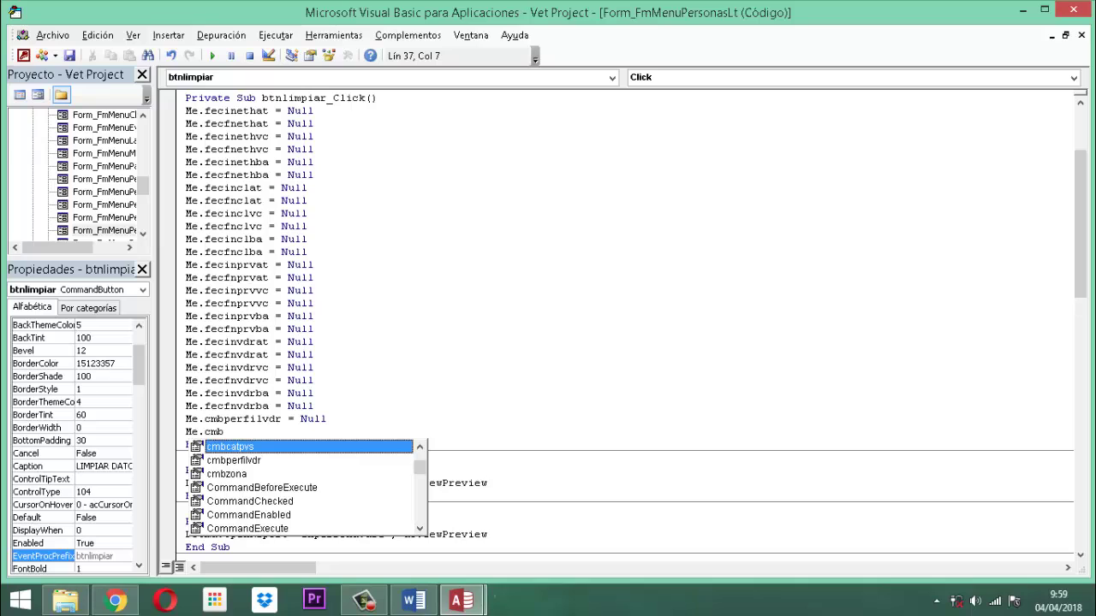
pyautogui.click(231, 475)
pyautogui.doubleClick(231, 474)
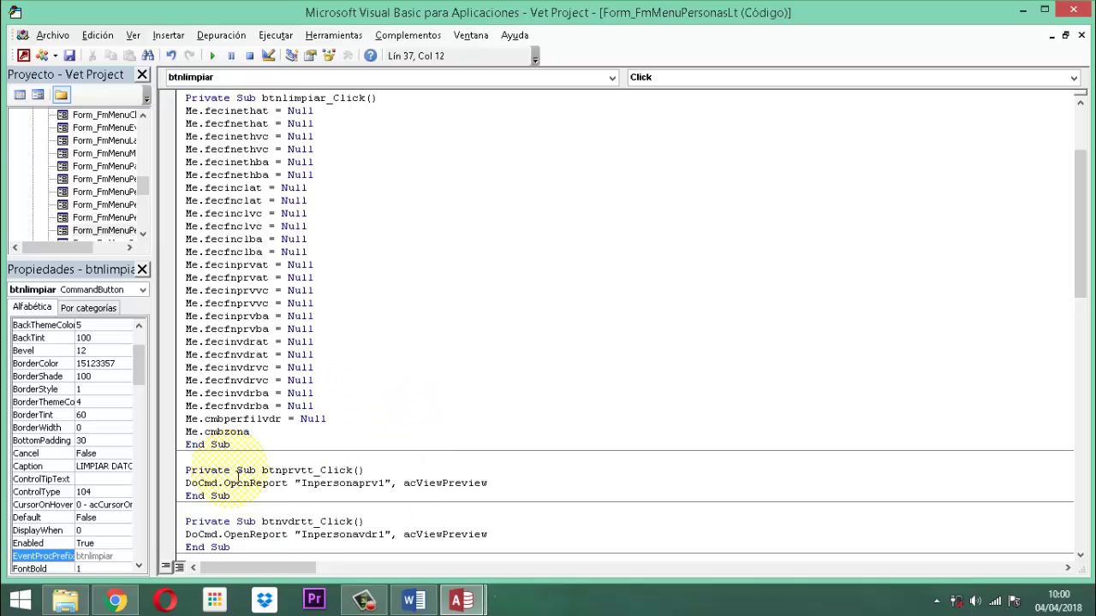
pyautogui.write('= nul')
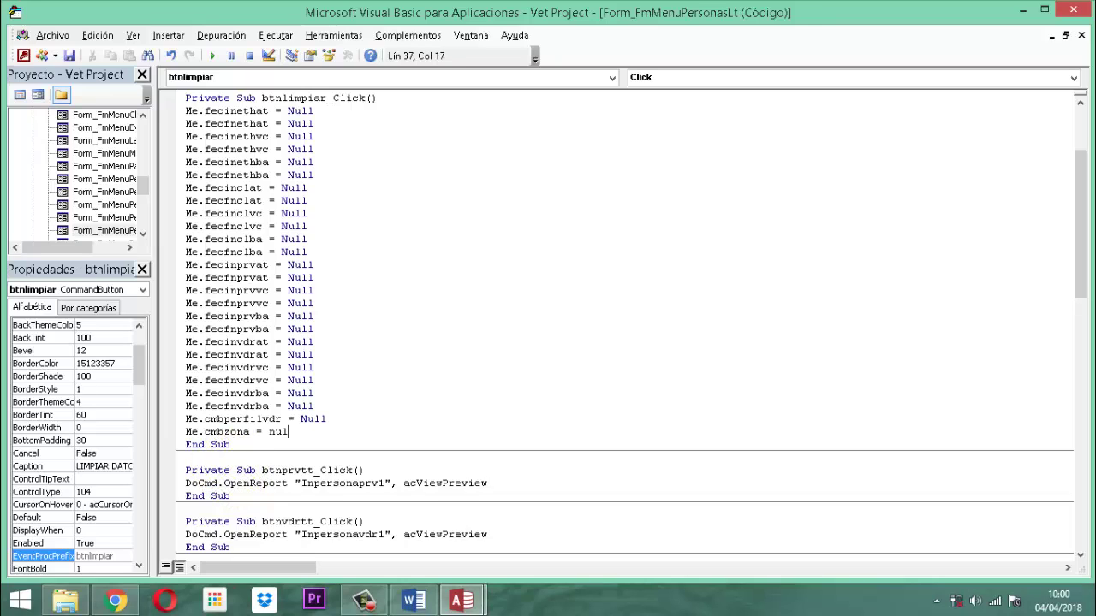
pyautogui.write('l')
pyautogui.press('Return')
pyautogui.write('M')
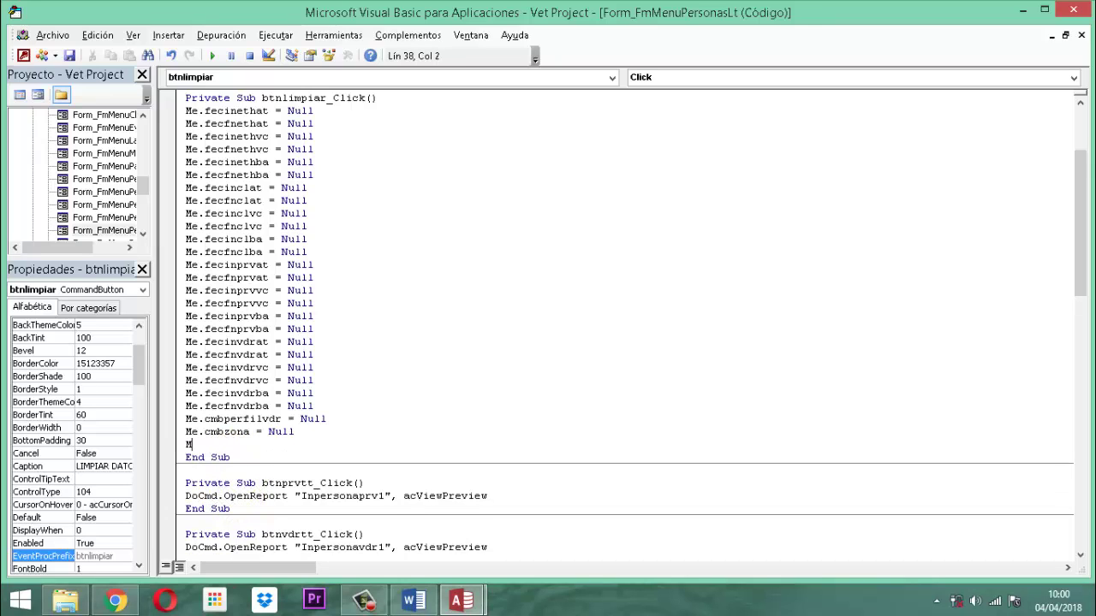
pyautogui.write('e.cmb')
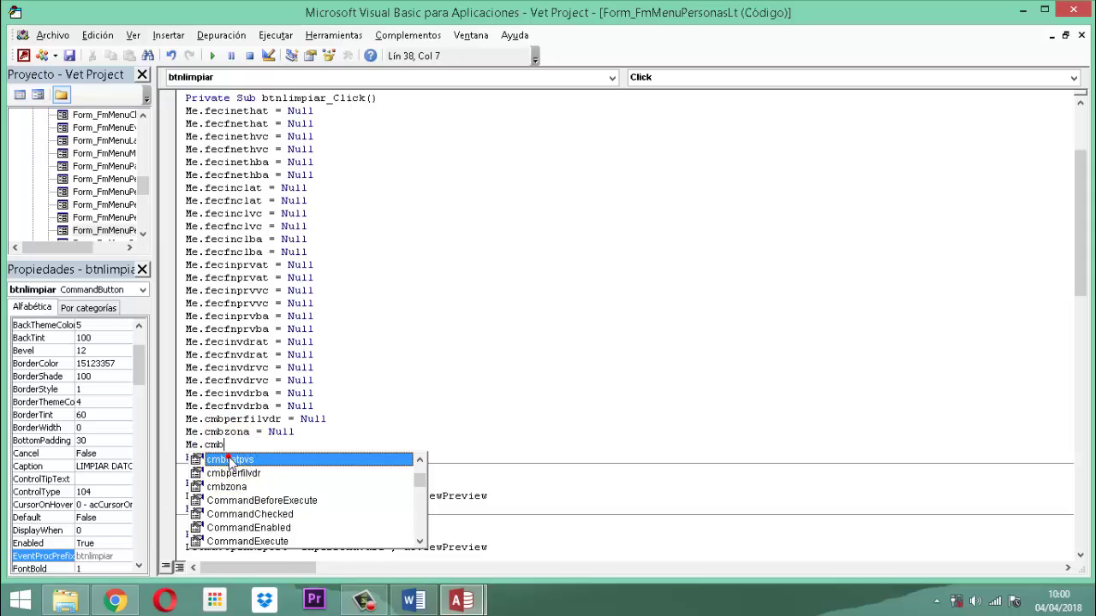
pyautogui.doubleClick(230, 460)
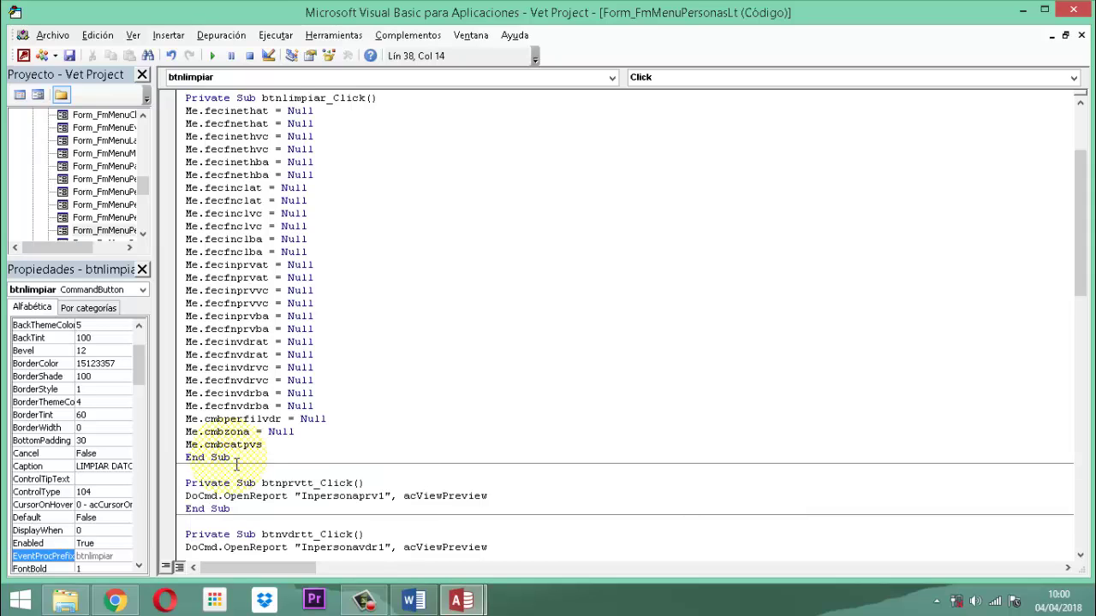
pyautogui.write('= null')
# Save the code and FmMenuPersonasLt form, then close the VBA editor and form.
pyautogui.click(72, 57)
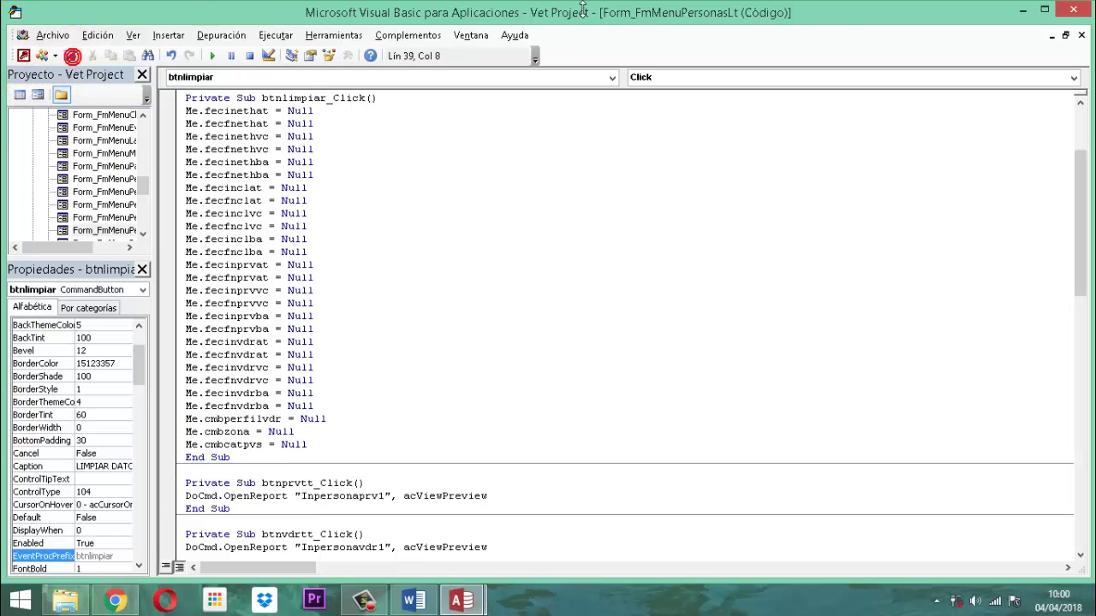
pyautogui.click(1084, 10)
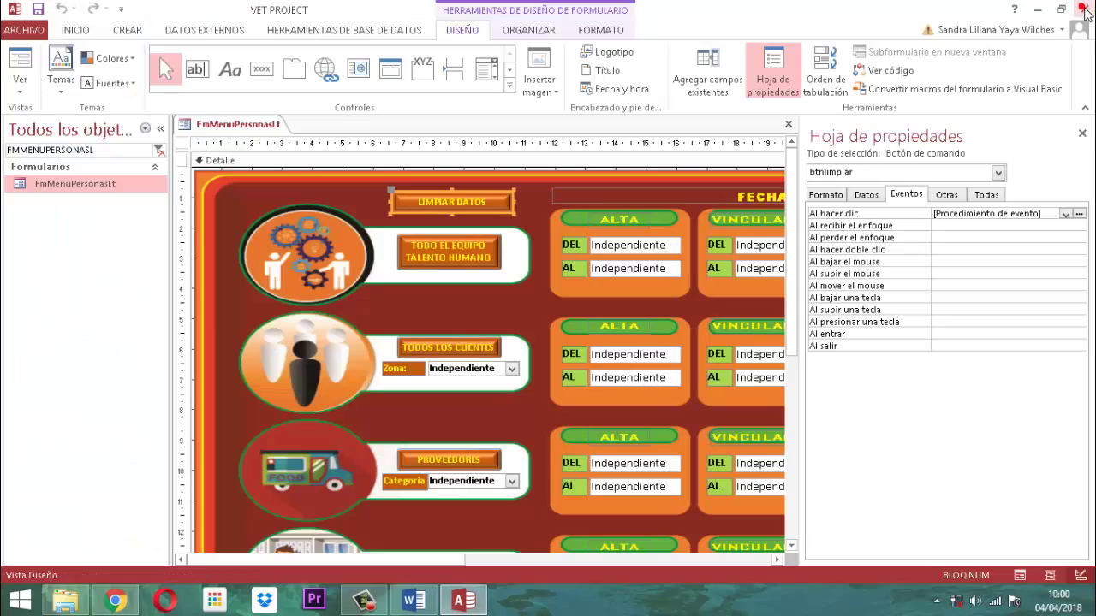
pyautogui.click(1082, 134)
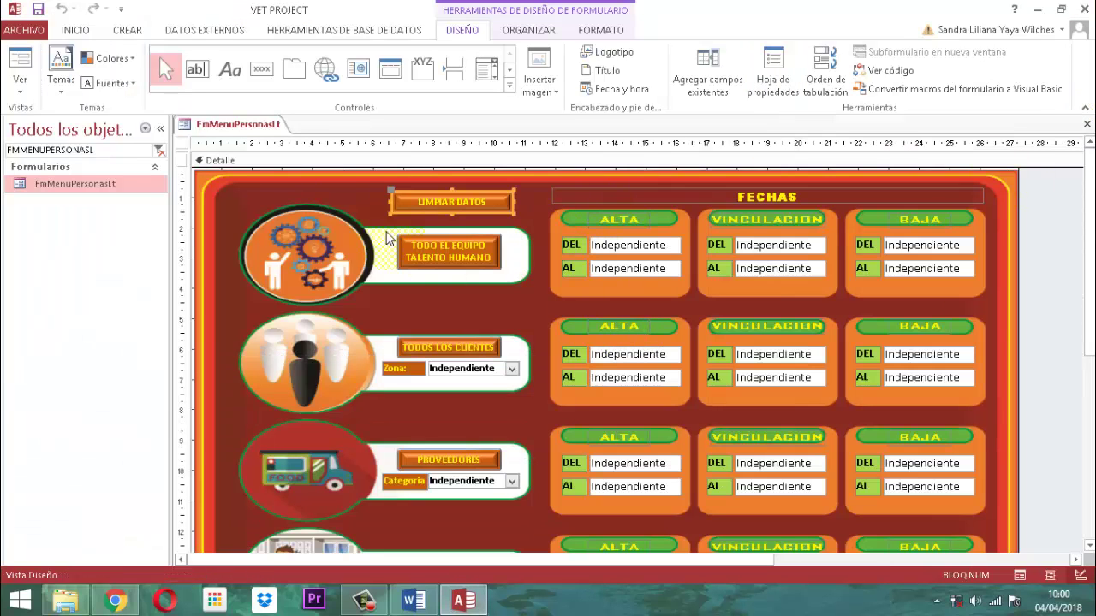
pyautogui.rightClick(261, 127)
pyautogui.click(308, 137)
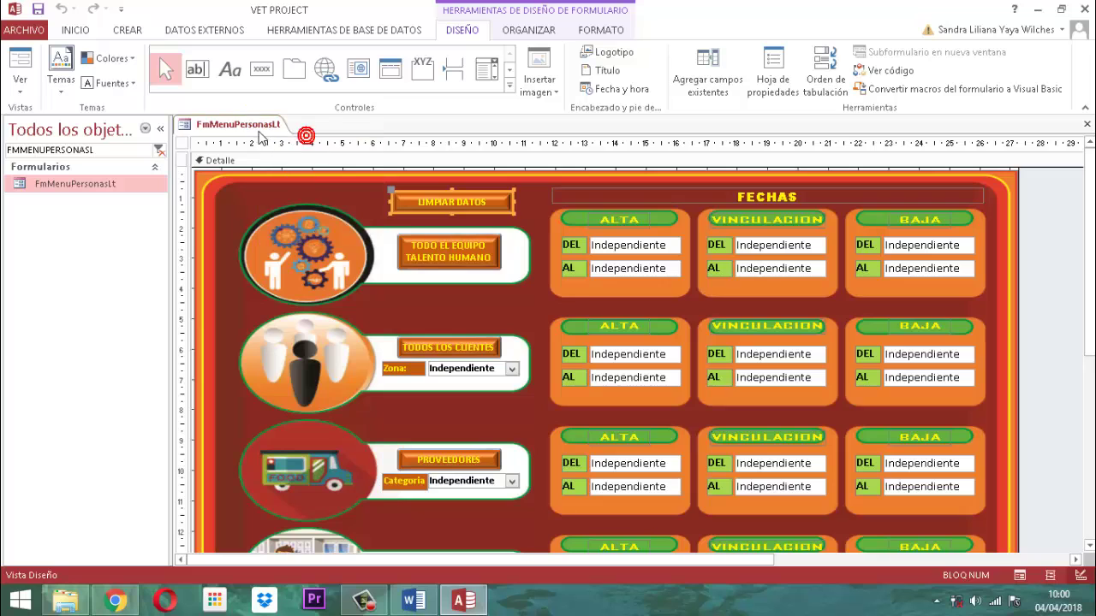
pyautogui.rightClick(257, 124)
pyautogui.click(297, 155)
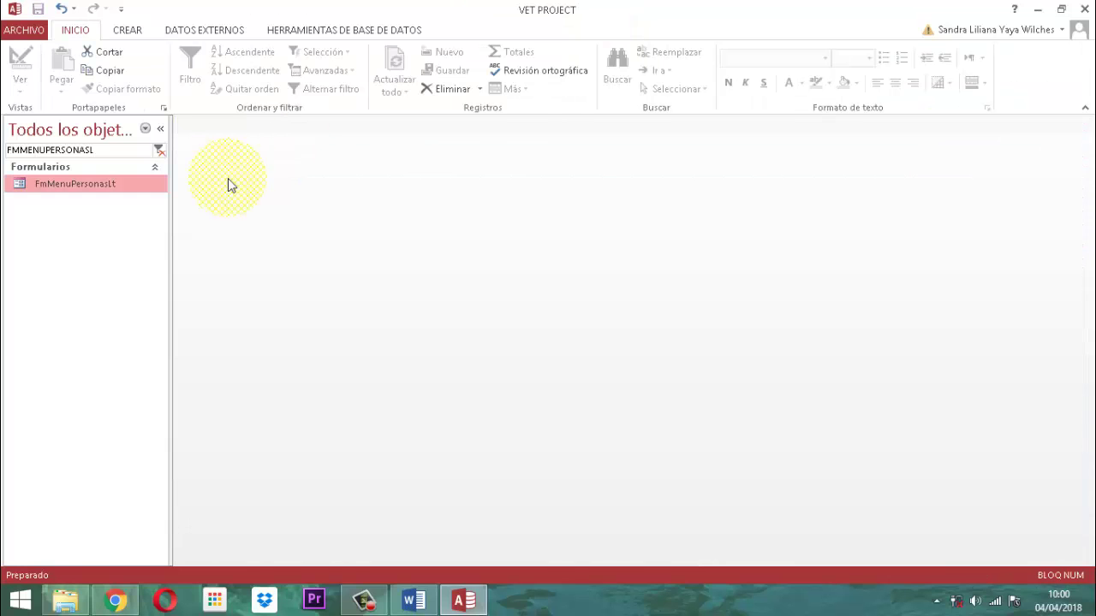
# Search 'panel pr' and open the PANEL PRINCIPAL form.
pyautogui.click(159, 150)
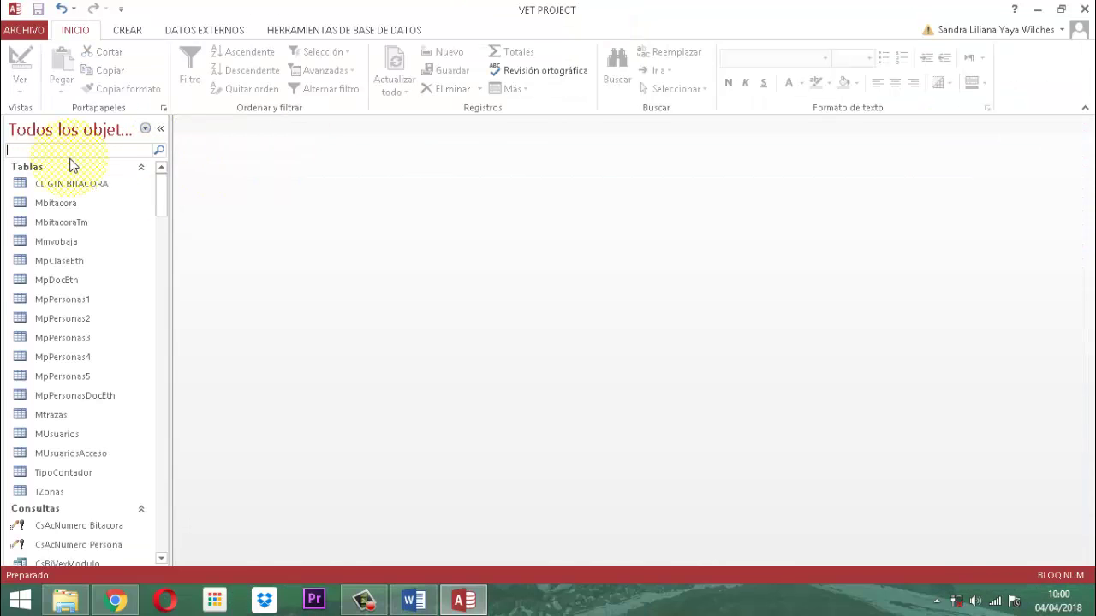
pyautogui.write('panel pr')
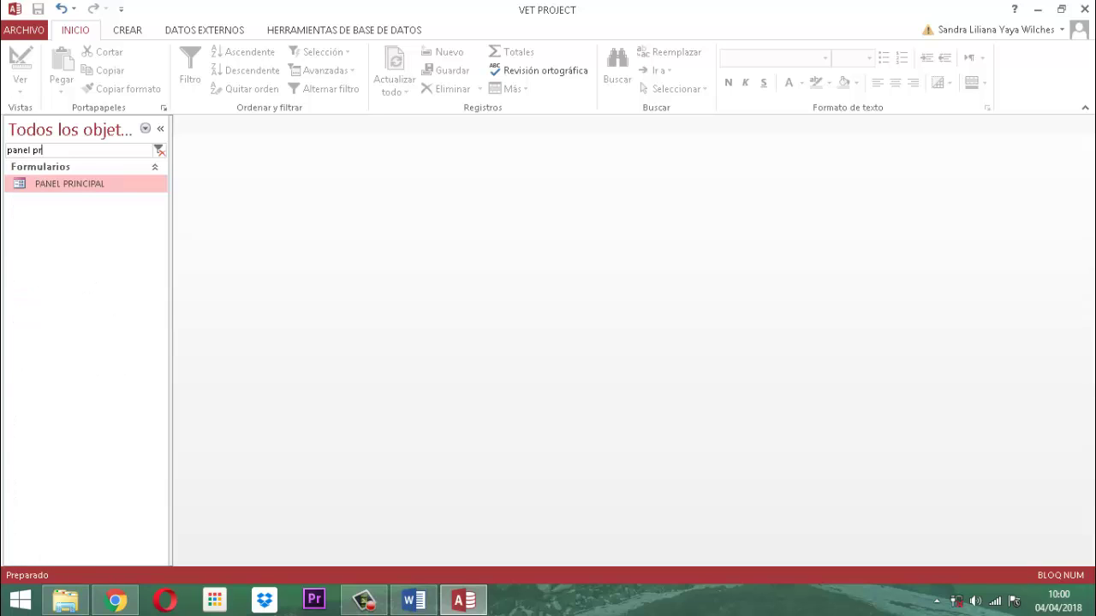
pyautogui.press('Return')
pyautogui.press('Return')
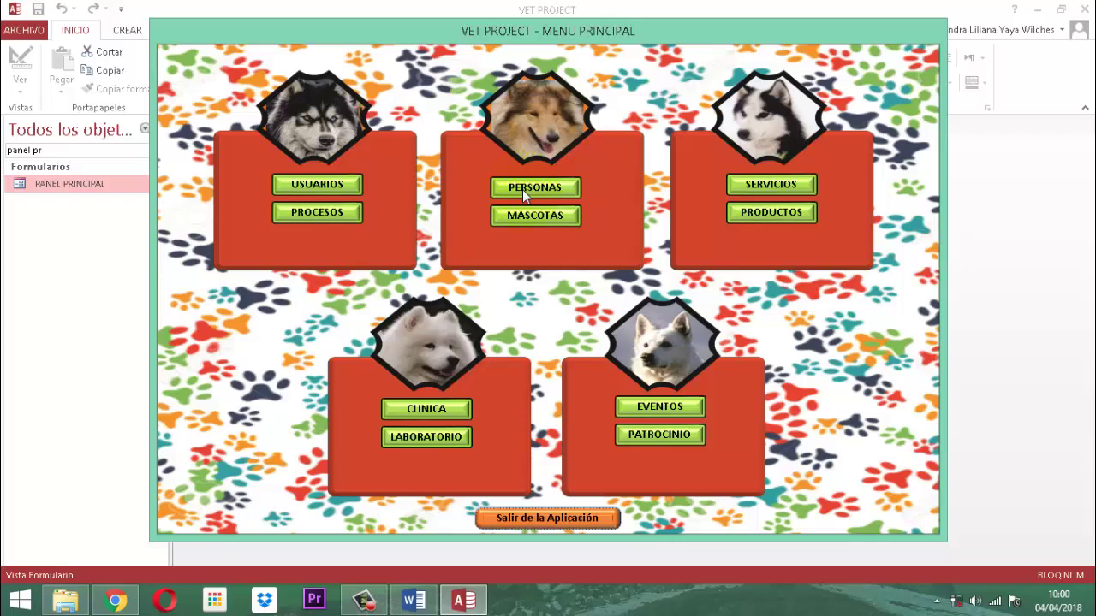
# Open PERSONAS > LISTAR, preview the INTERNO profile report, close it and clear the form.
pyautogui.click(522, 189)
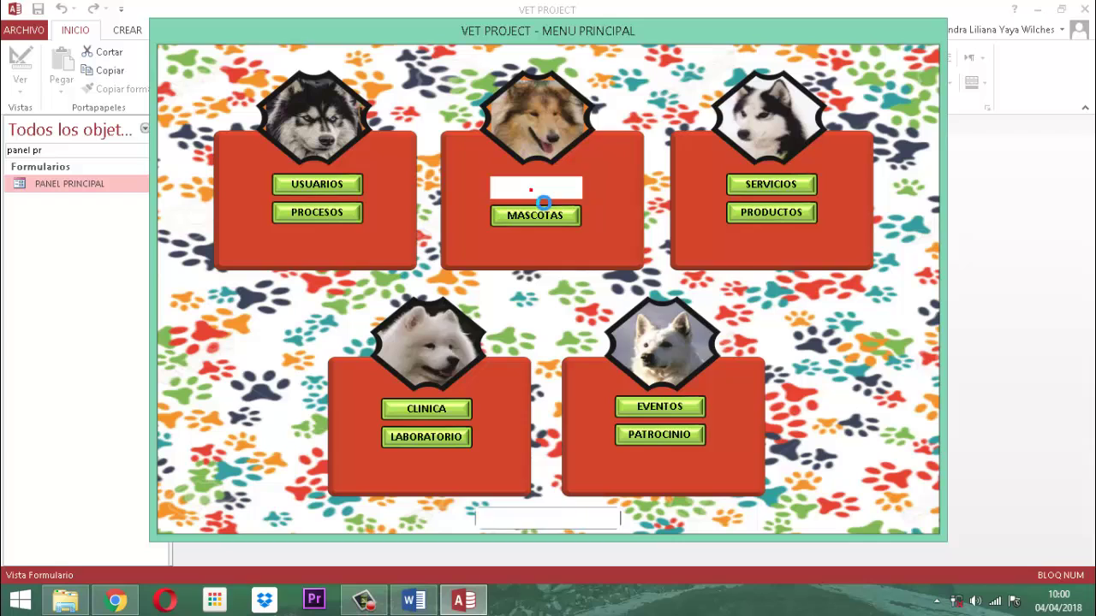
pyautogui.doubleClick(482, 263)
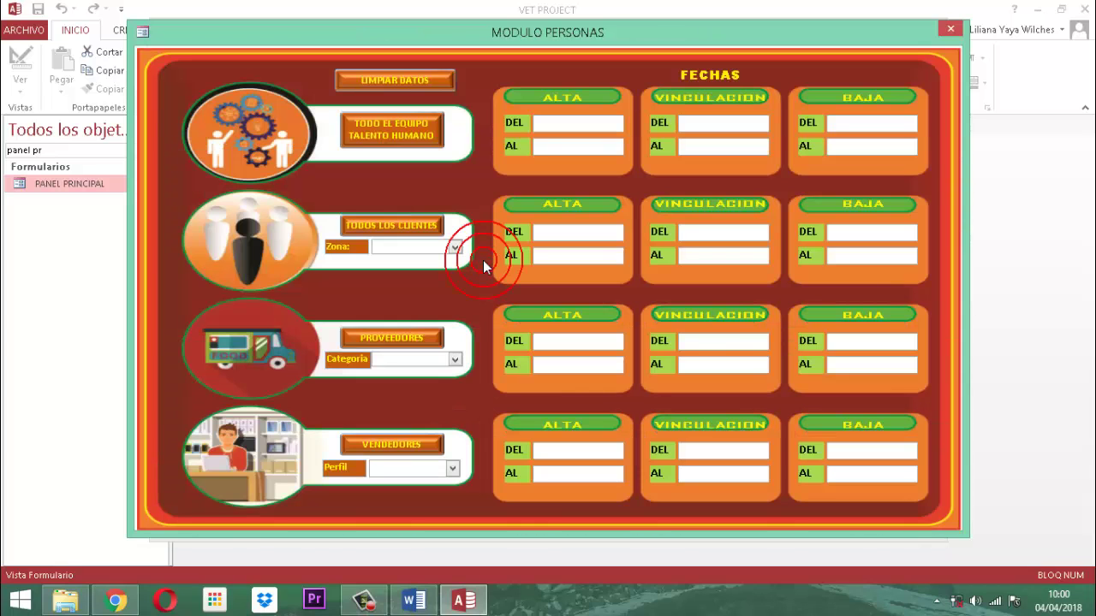
pyautogui.click(453, 469)
pyautogui.click(406, 485)
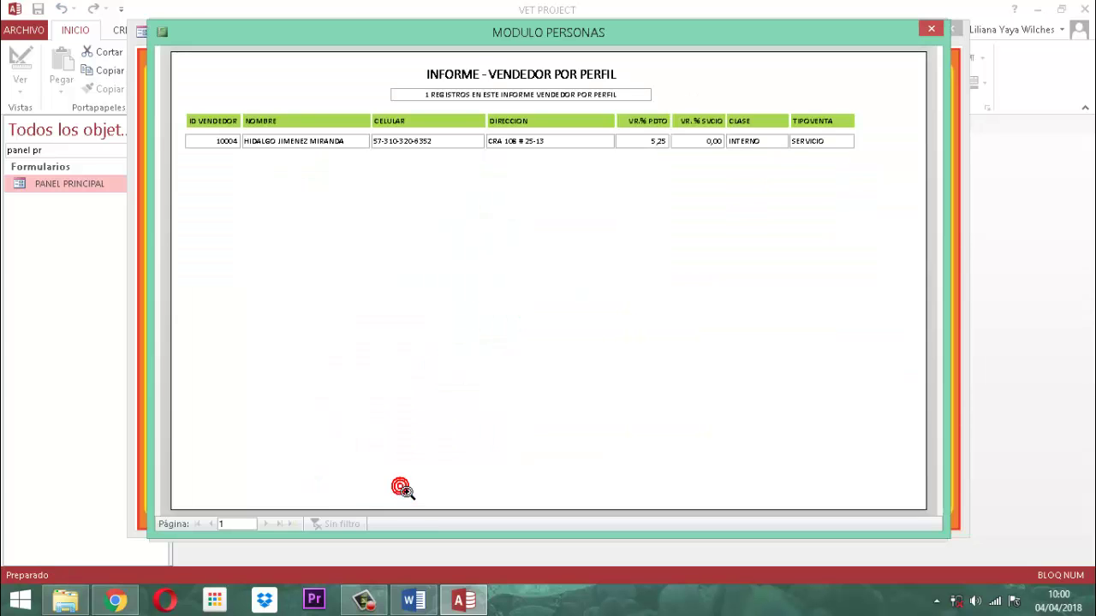
pyautogui.click(931, 29)
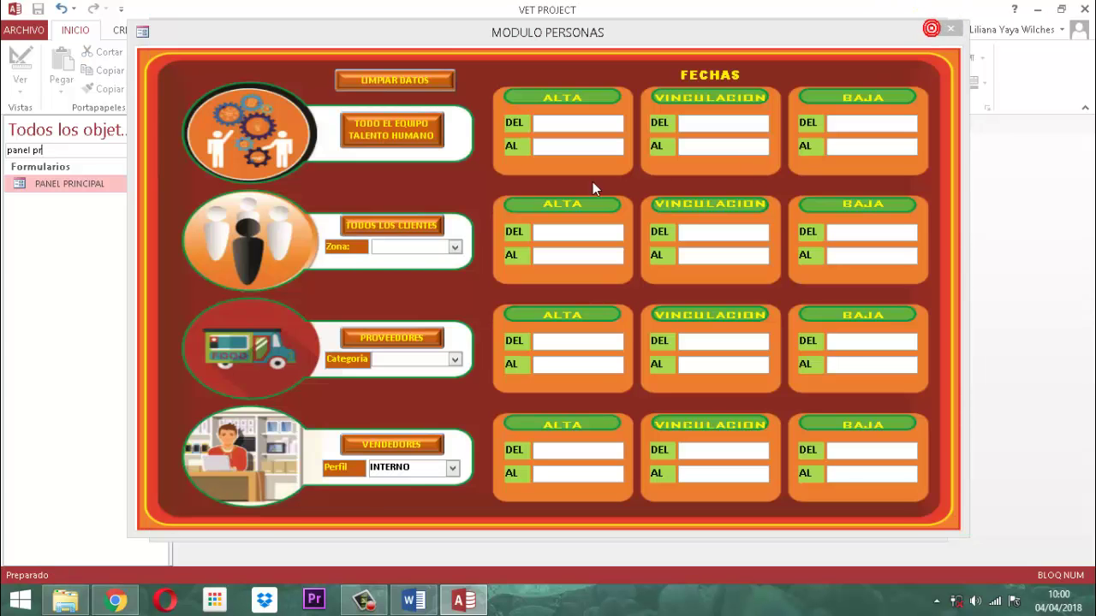
pyautogui.click(411, 81)
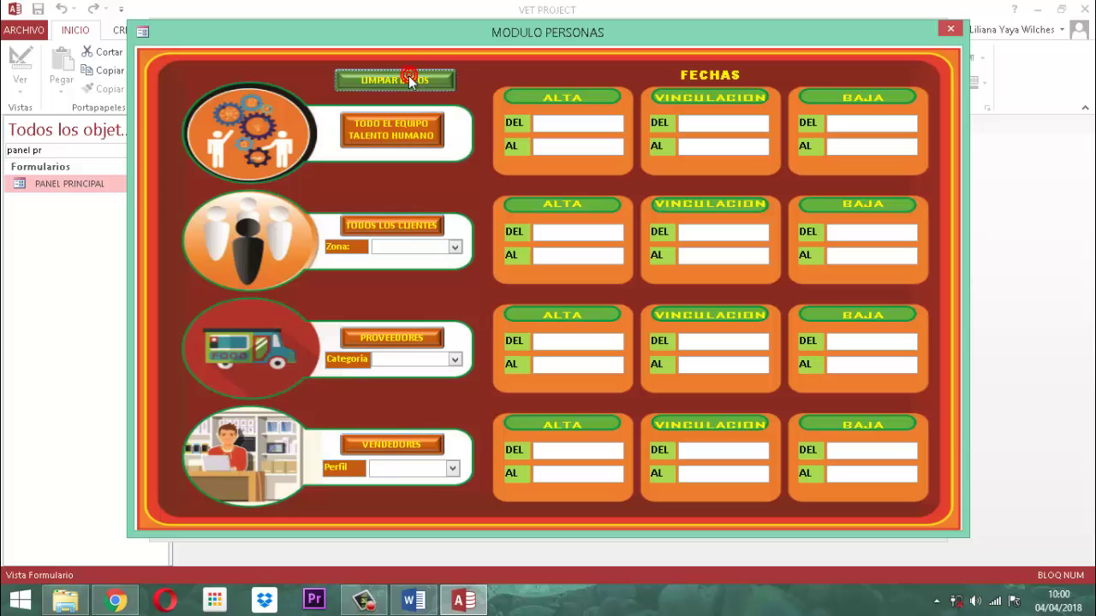
# Preview the ALIMENTO category and TEUSAQUILLO zone reports, clearing the form after each.
pyautogui.click(454, 362)
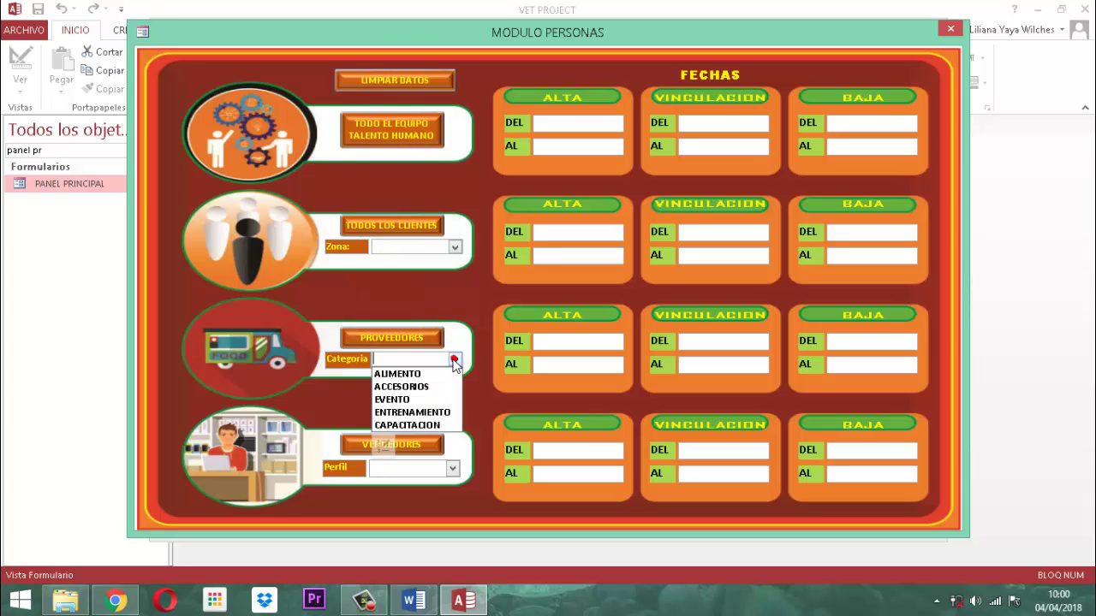
pyautogui.click(398, 371)
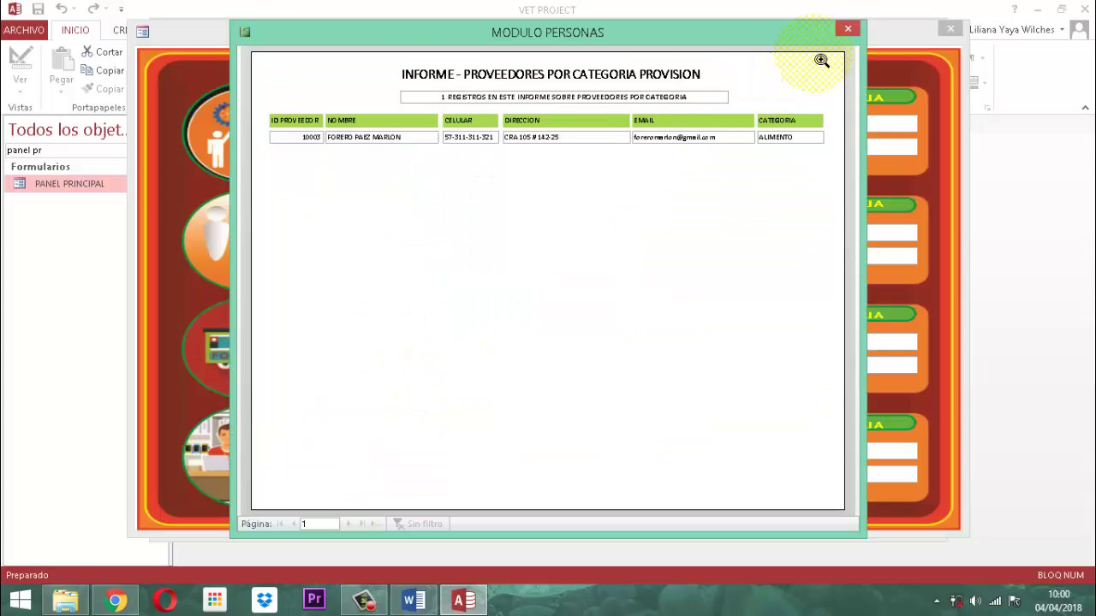
pyautogui.click(847, 29)
pyautogui.click(405, 79)
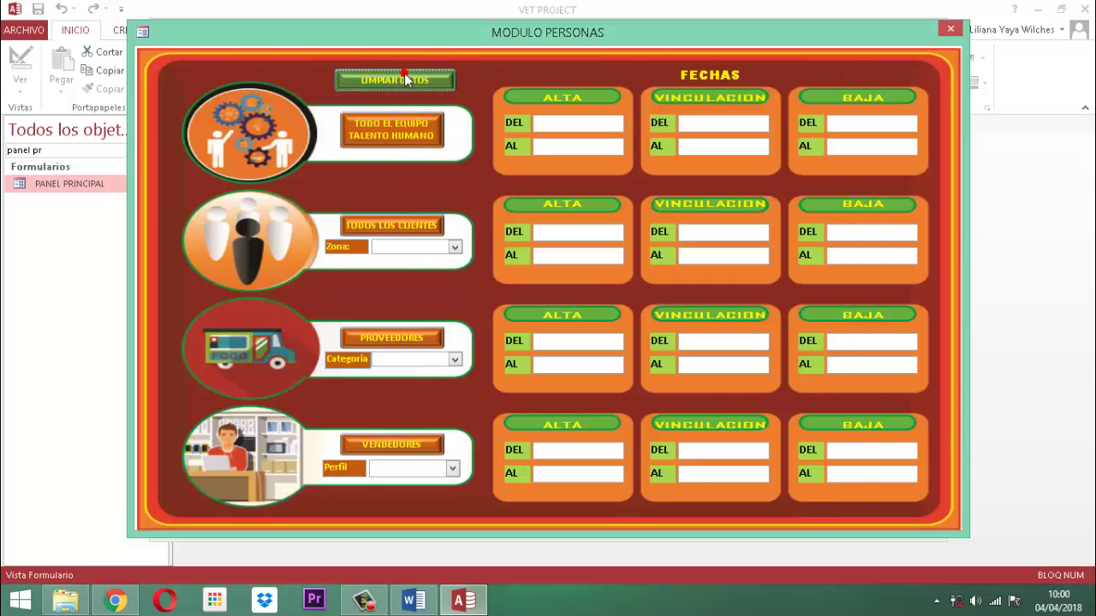
pyautogui.click(455, 246)
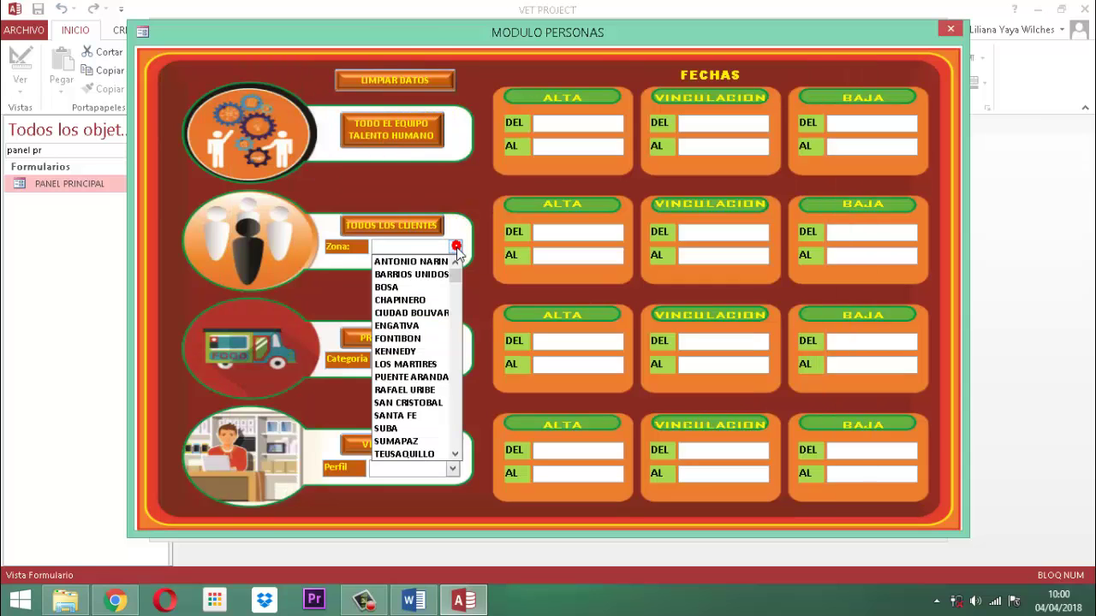
pyautogui.click(416, 455)
pyautogui.click(849, 30)
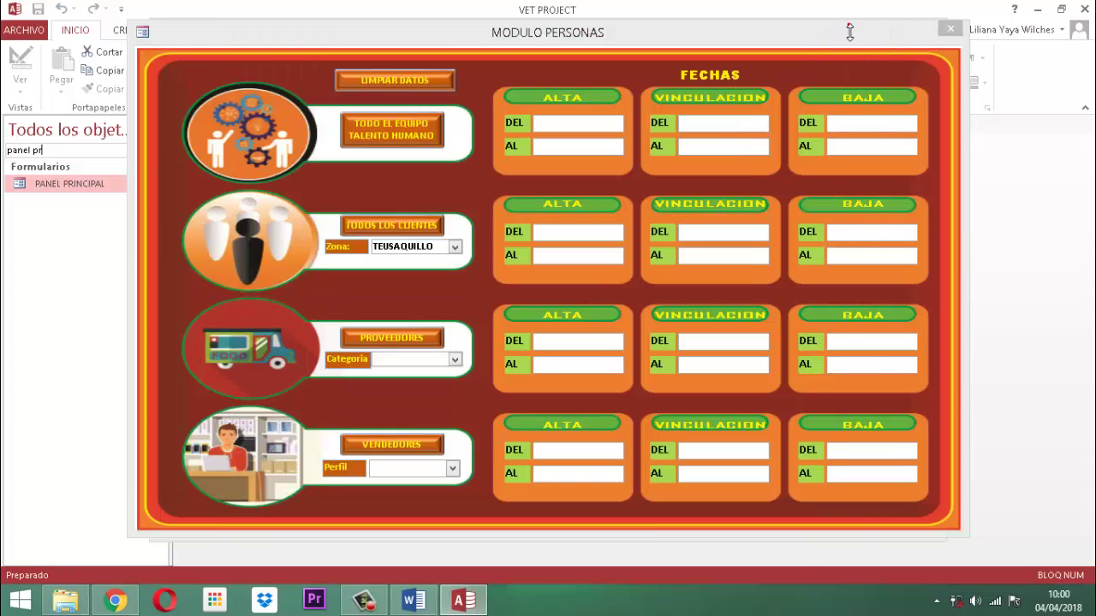
pyautogui.click(413, 80)
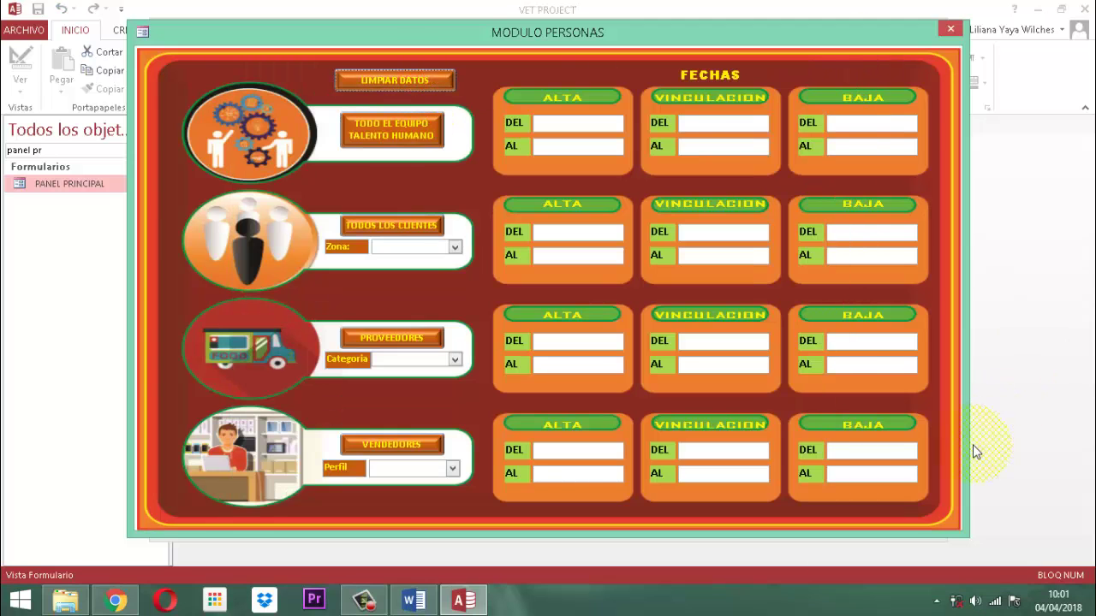
# Enter 01/02/2018 in the Vendedores BAJA DEL box and postpone the Malwarebytes prompt.
pyautogui.click(836, 452)
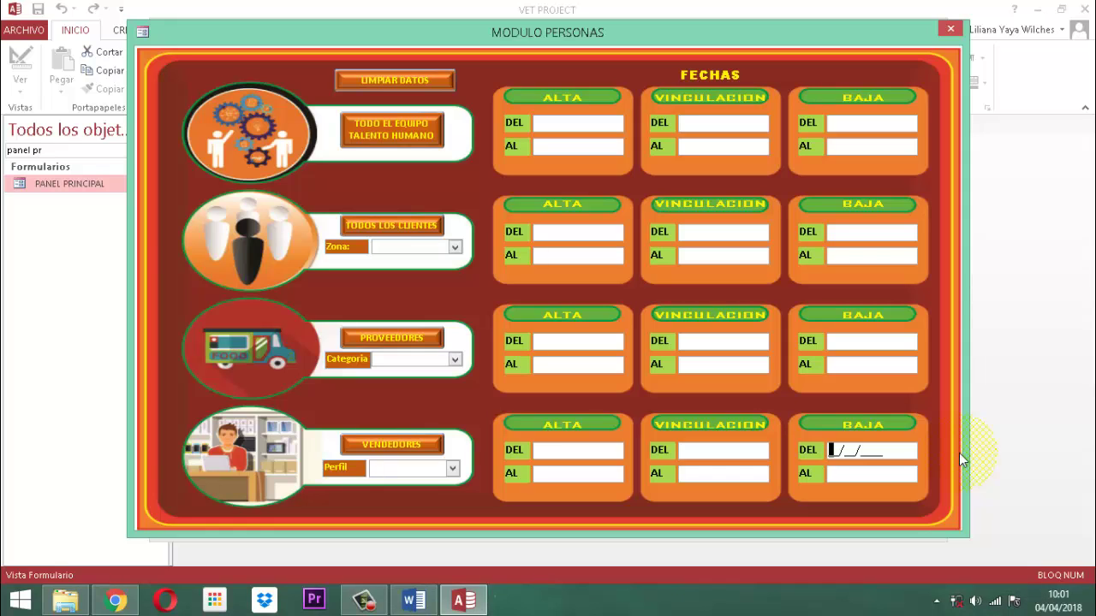
pyautogui.write('2/____')
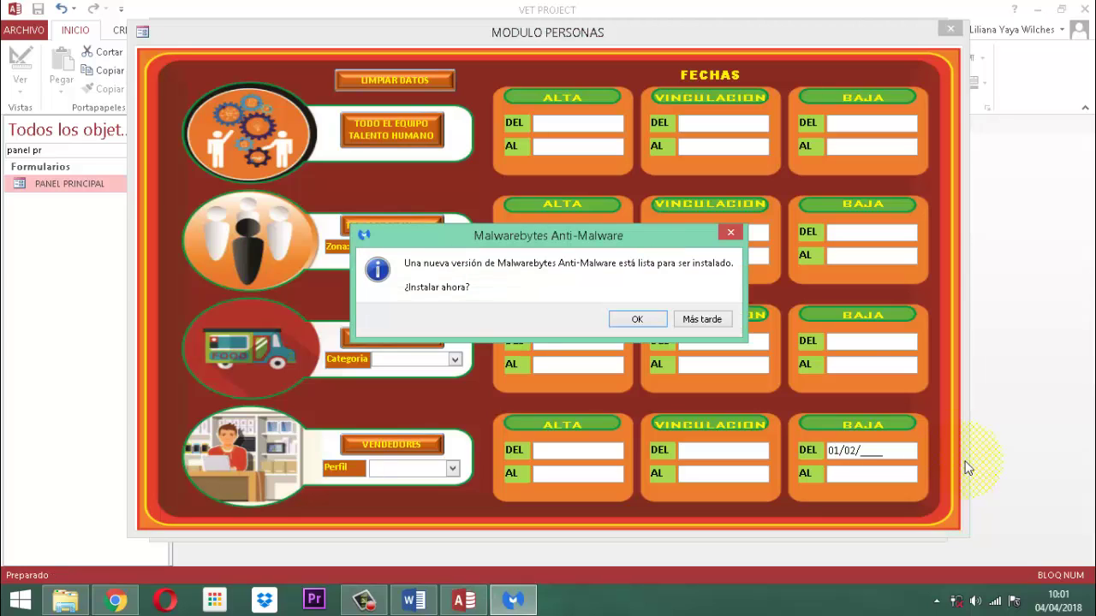
pyautogui.click(706, 318)
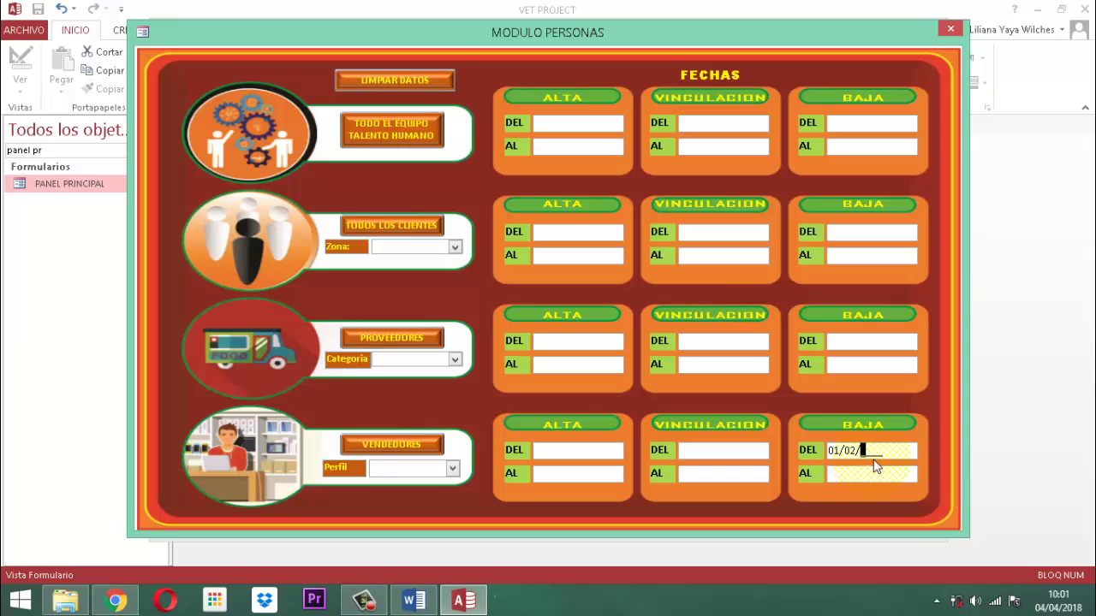